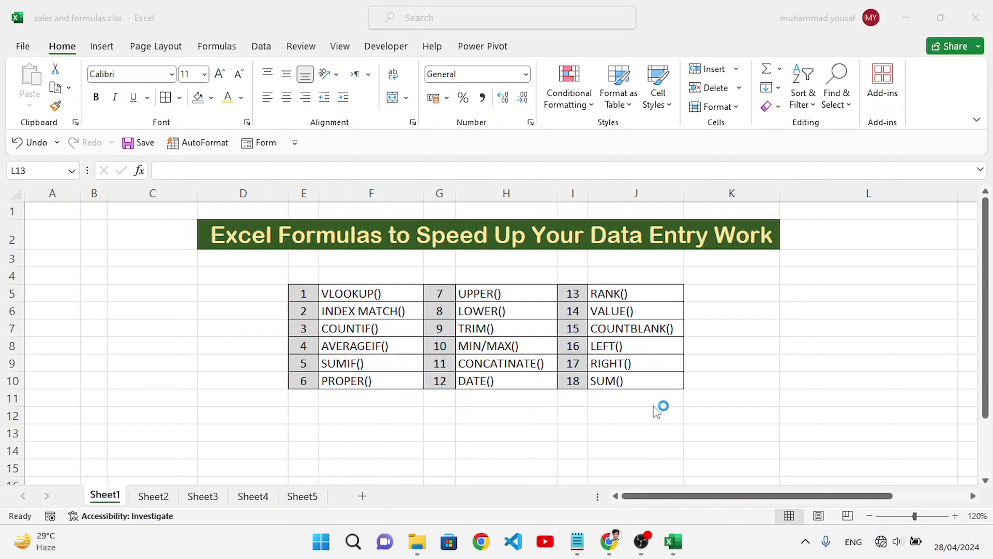
Step: Select cells in Sheet1's formula list, including the VLOOKUP() entry, then switch to Sheet3
click(653, 402)
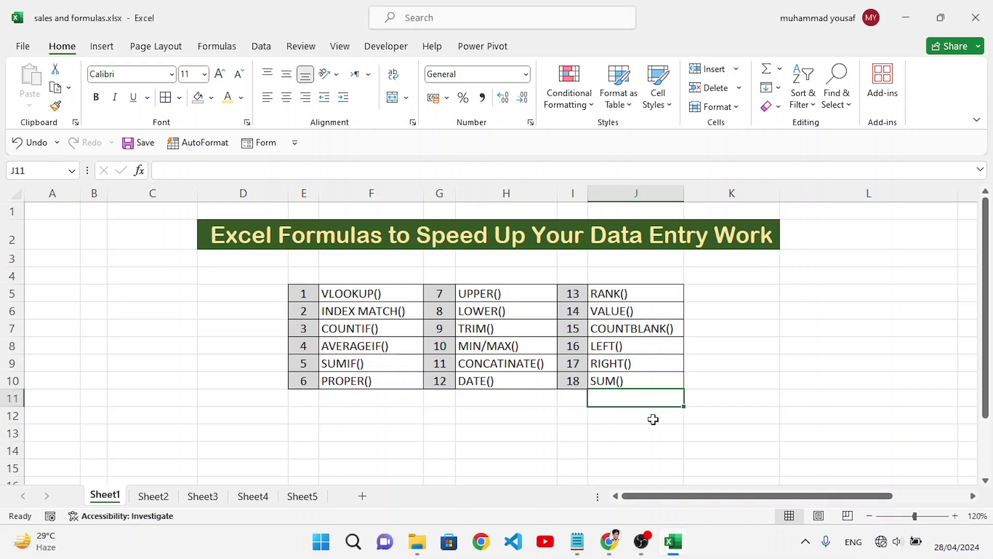
click(639, 436)
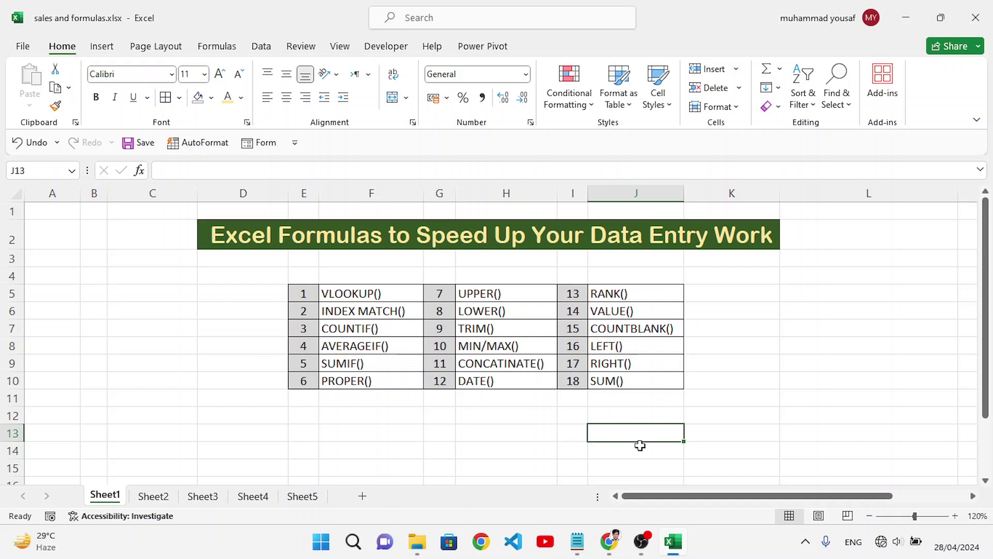
click(357, 295)
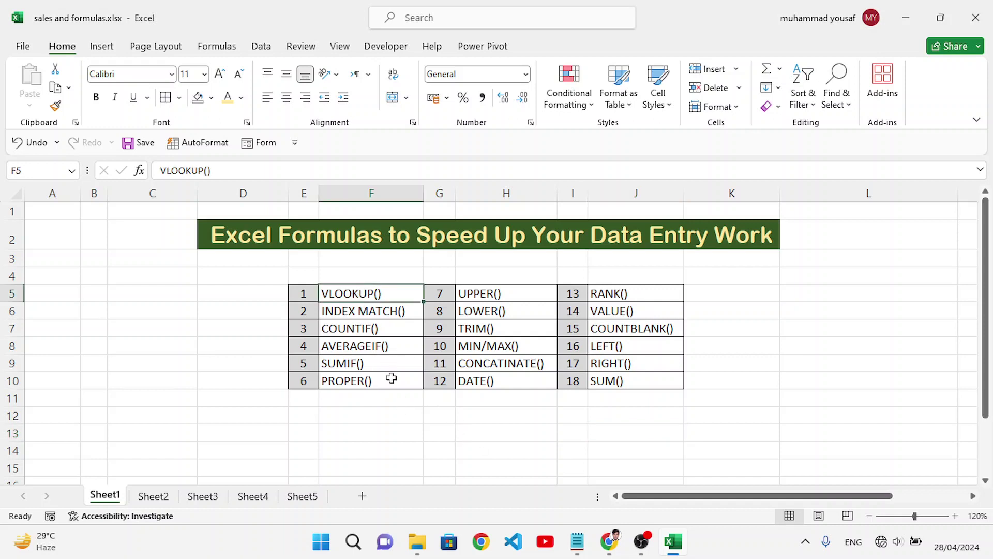
click(203, 496)
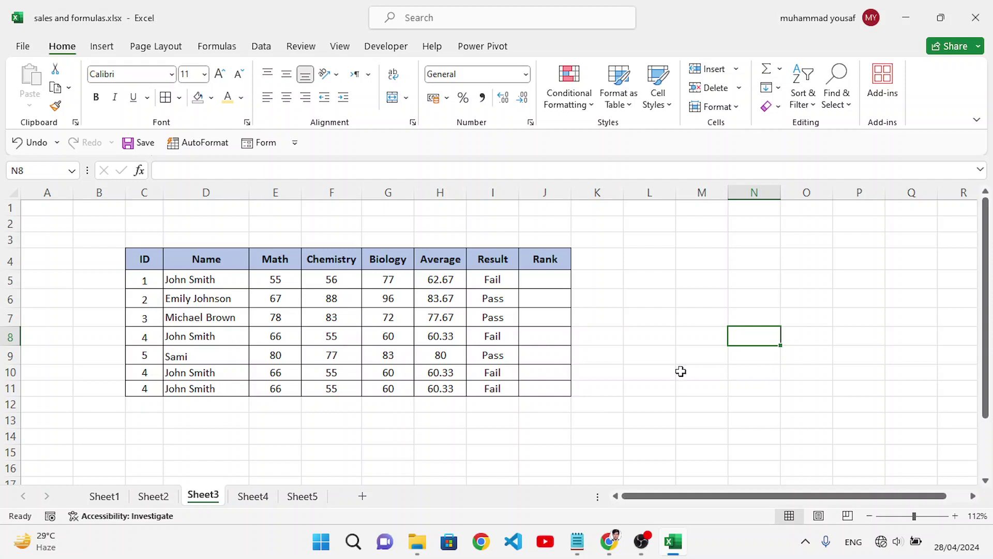
Step: Enter the ID label in M7 with the value 4 in N7
click(684, 352)
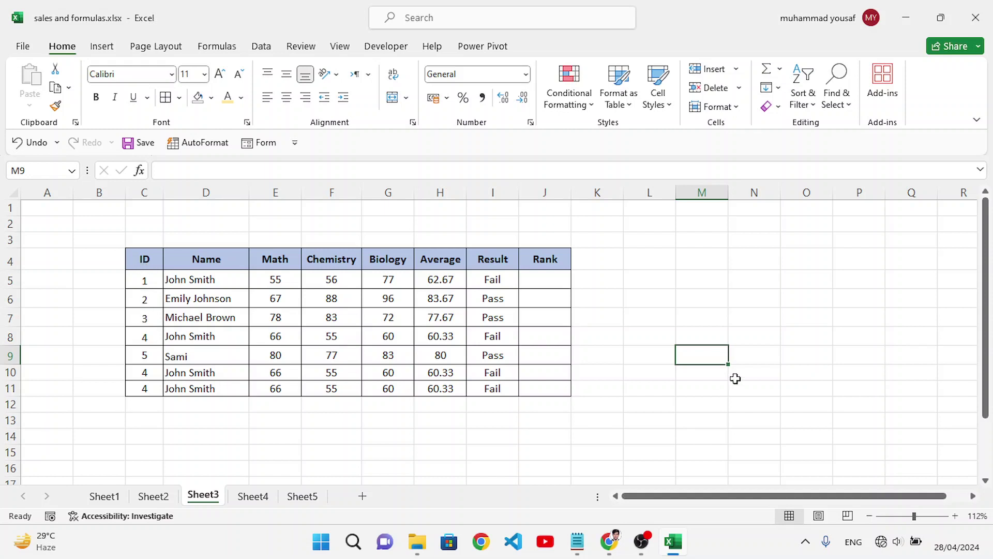
click(693, 318)
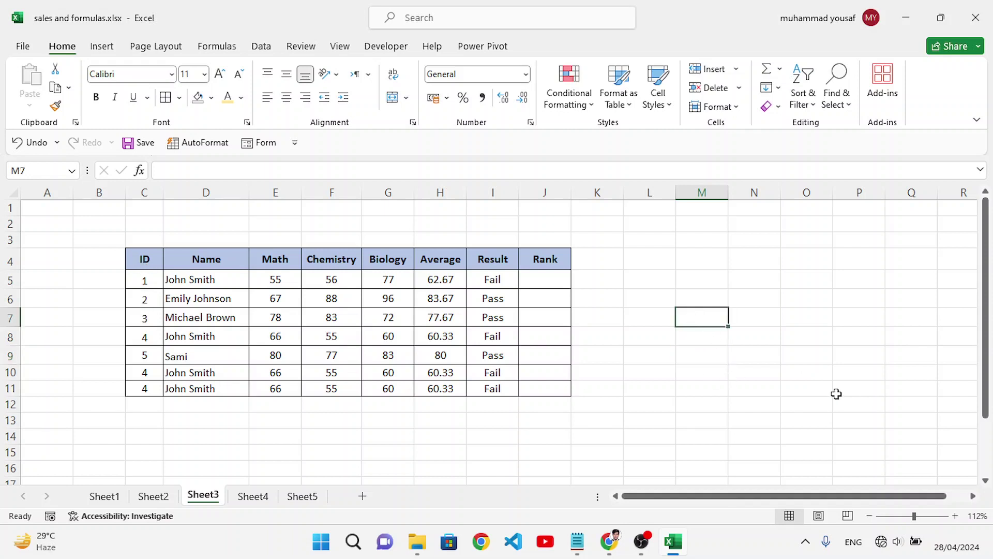
text(id)
key(BackSpace)
key(BackSpace)
text(iD)
key(Tab)
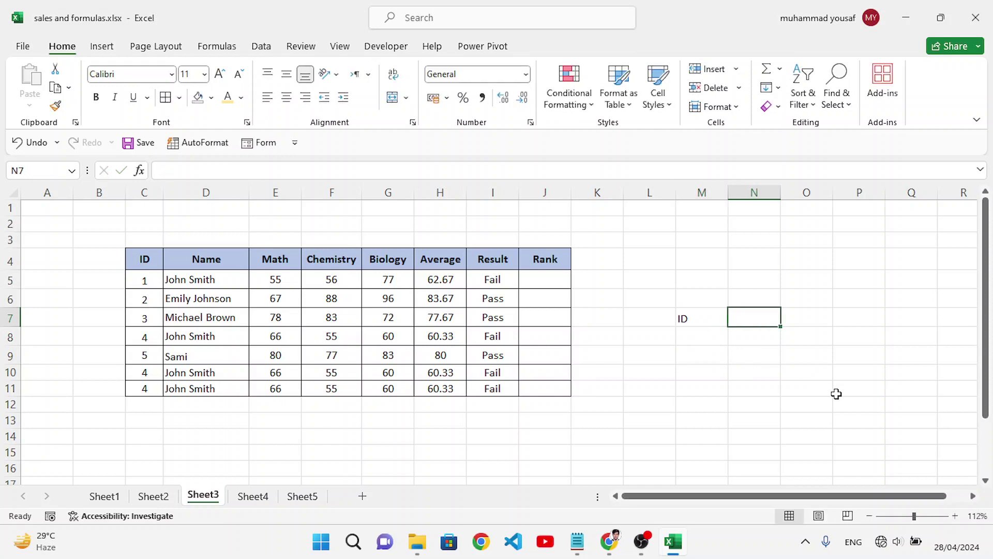
text(4)
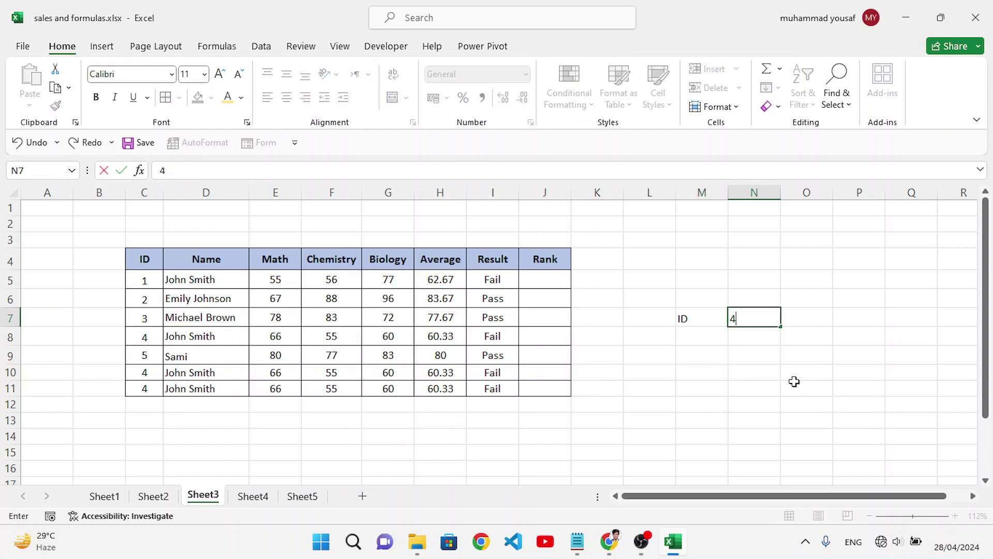
key(Return)
Step: Add the Result label in M8 below the ID label
click(766, 324)
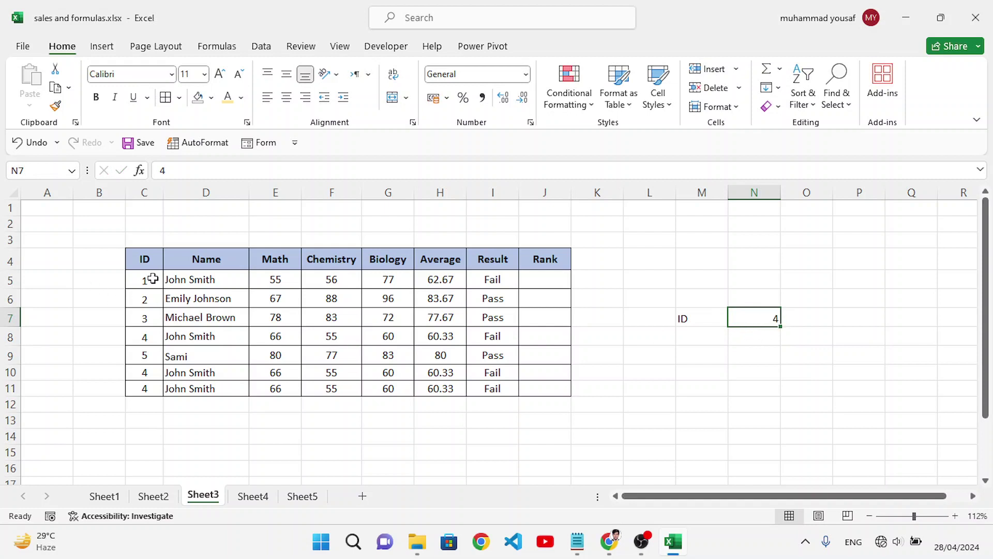
click(717, 335)
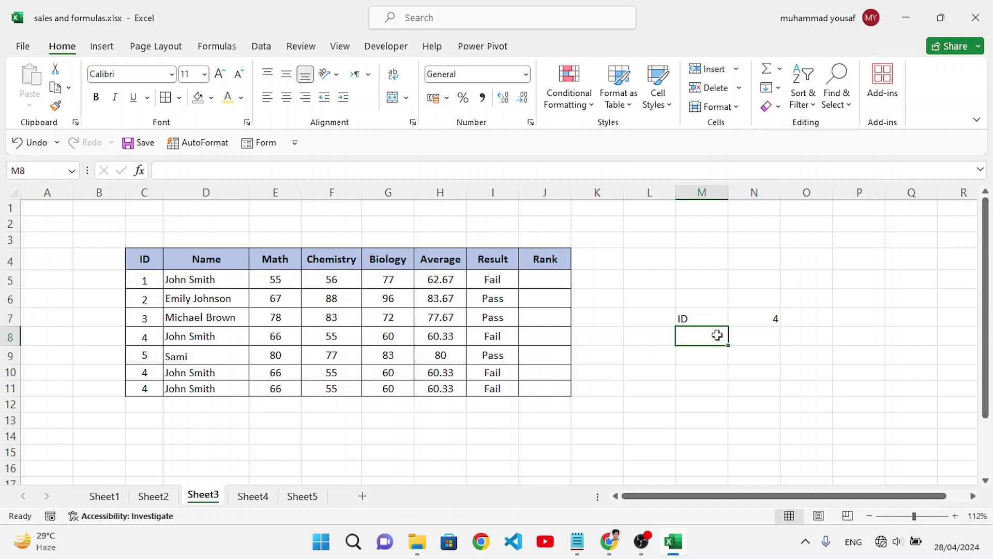
click(760, 318)
click(756, 339)
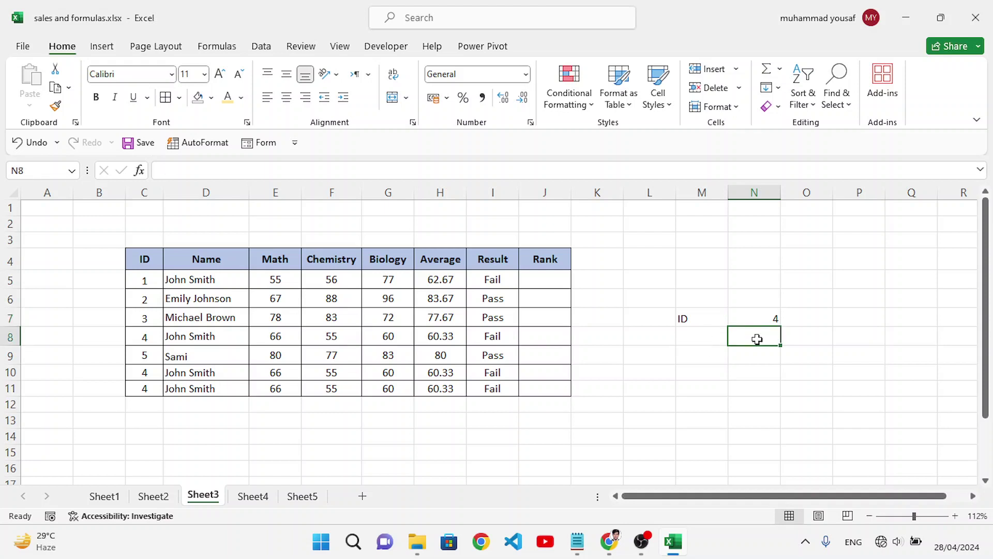
click(684, 339)
text(Result)
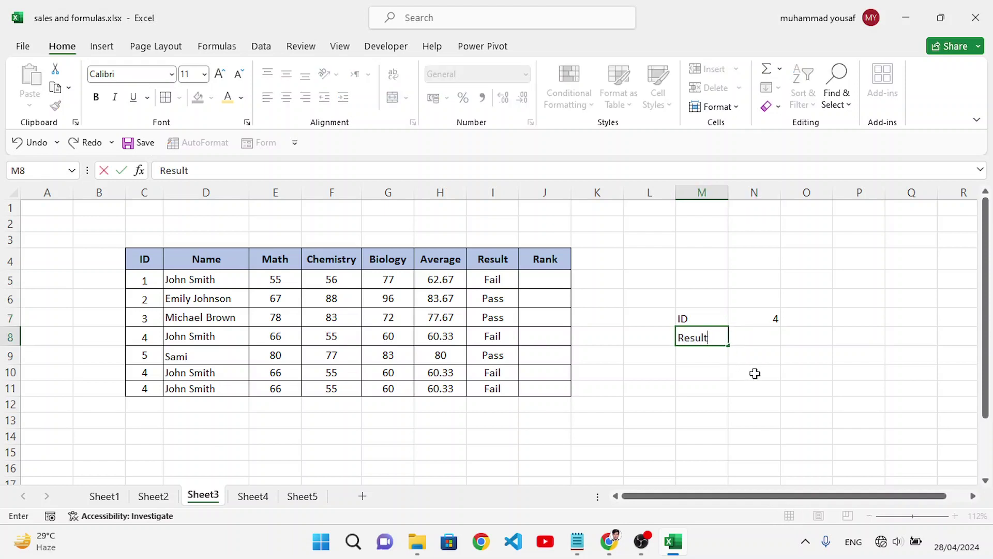
key(Tab)
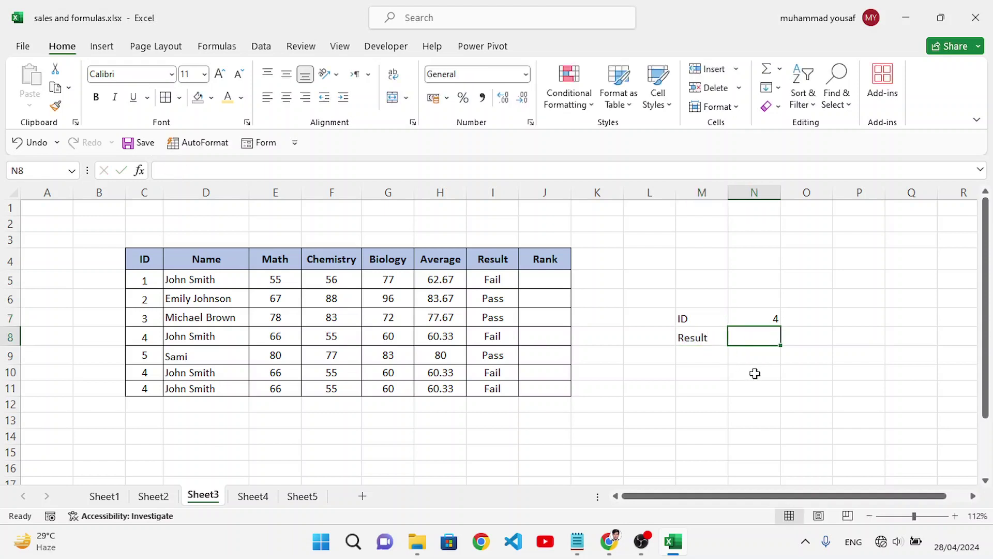
Step: Start a VLOOKUP in N8 using N7 as lookup value and C4:J11 as range
text(=)
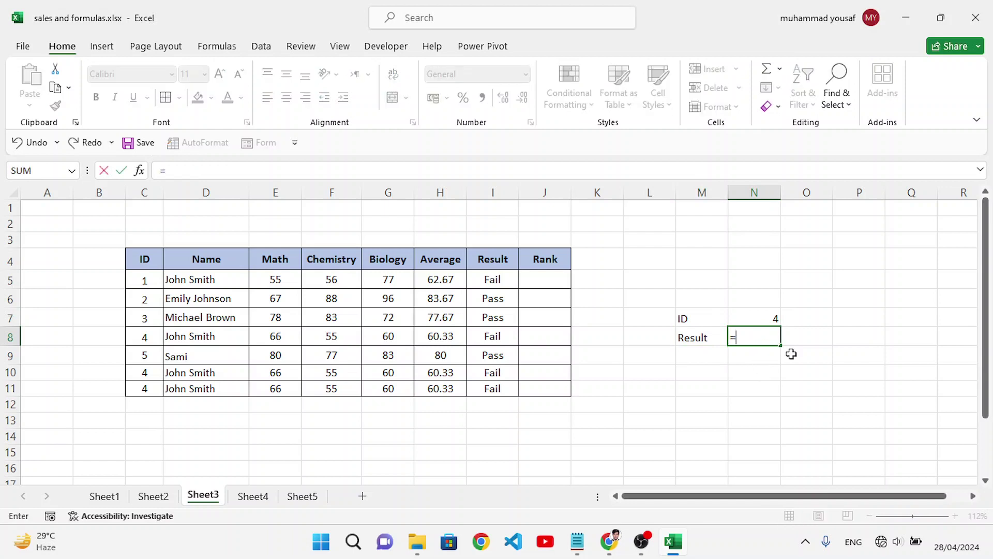
text(vloo)
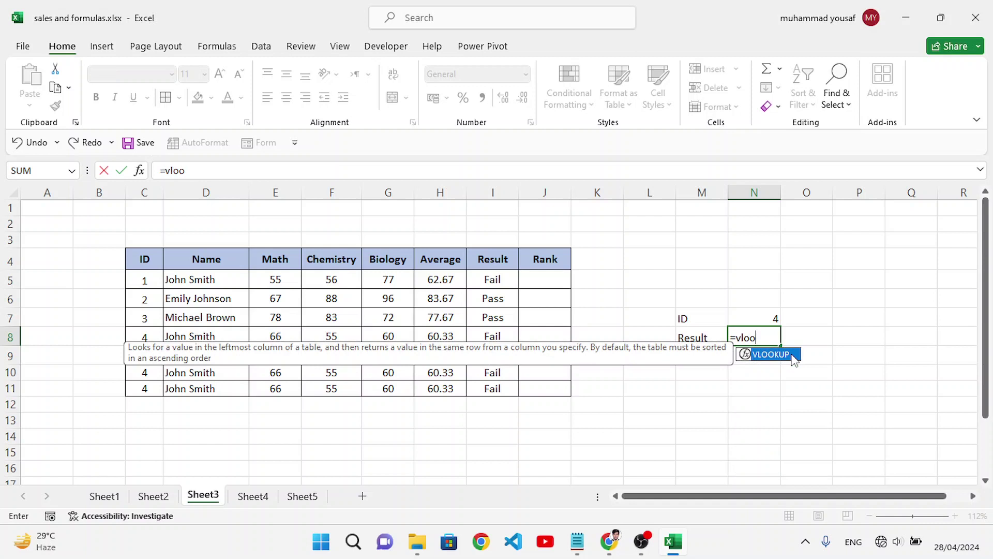
double_click(793, 355)
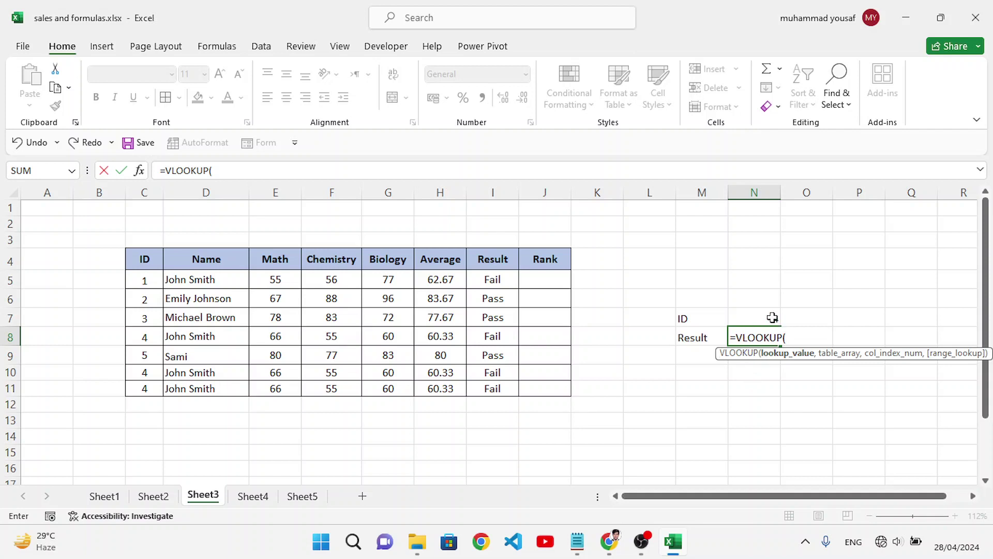
click(771, 317)
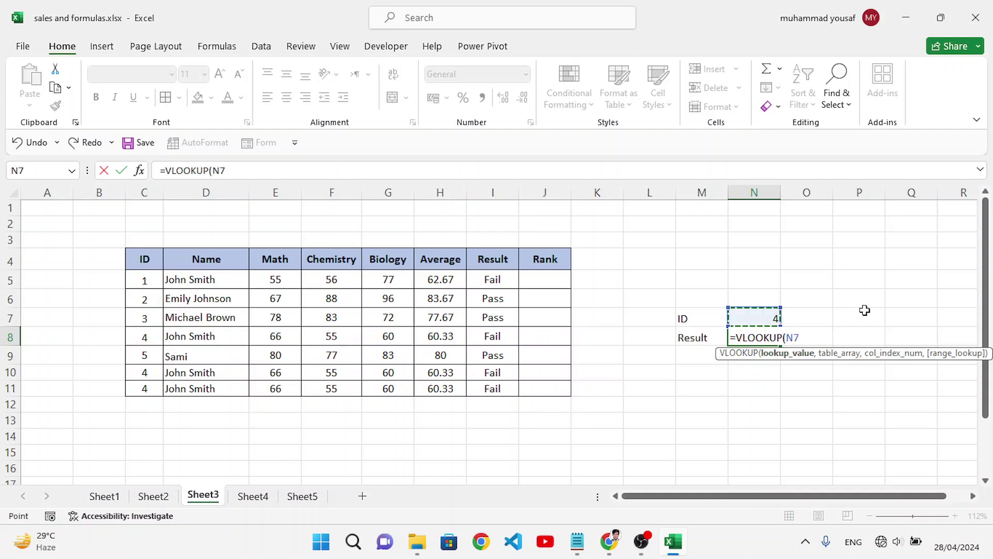
text(,)
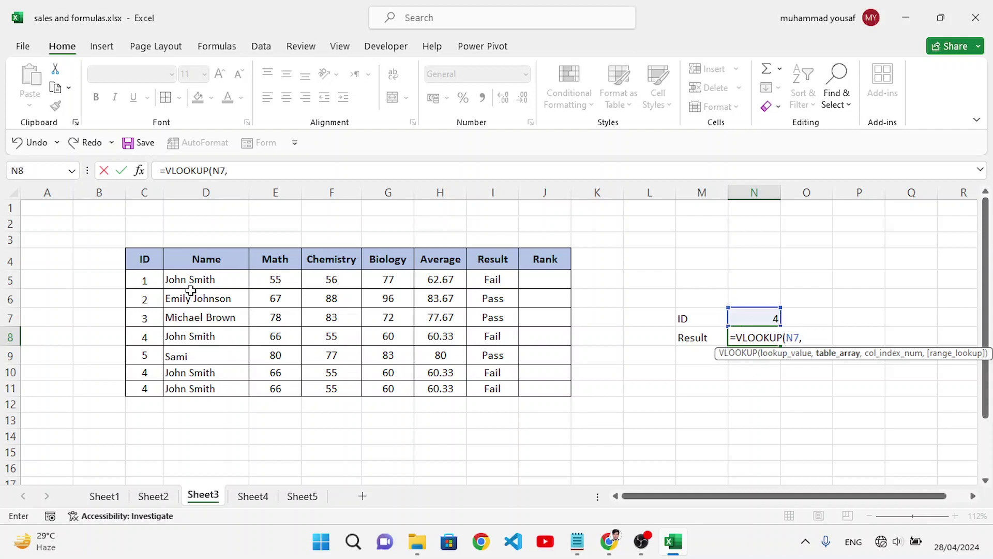
drag(145, 260, 525, 392)
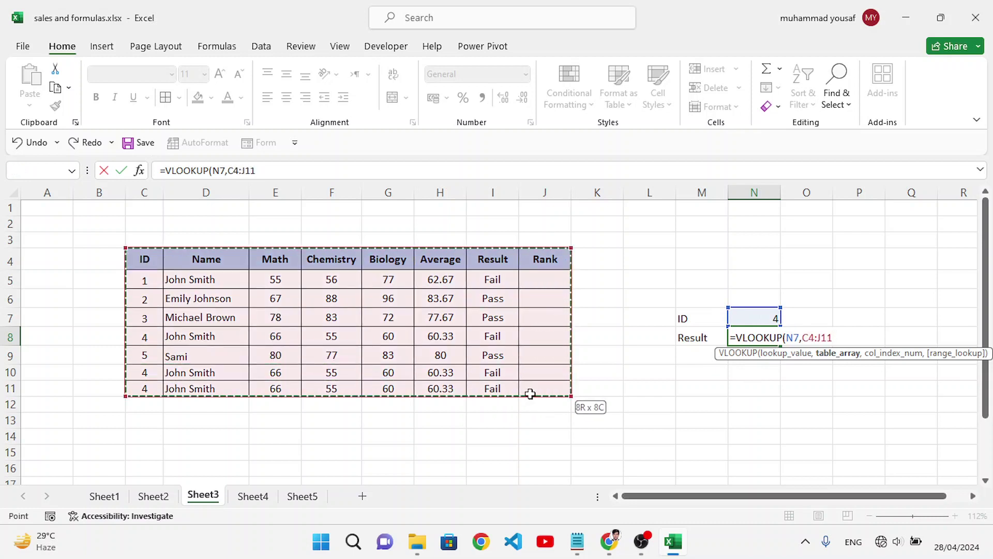
Step: Finish it with column 7 and FALSE for exact match, returning Fail
text(,7)
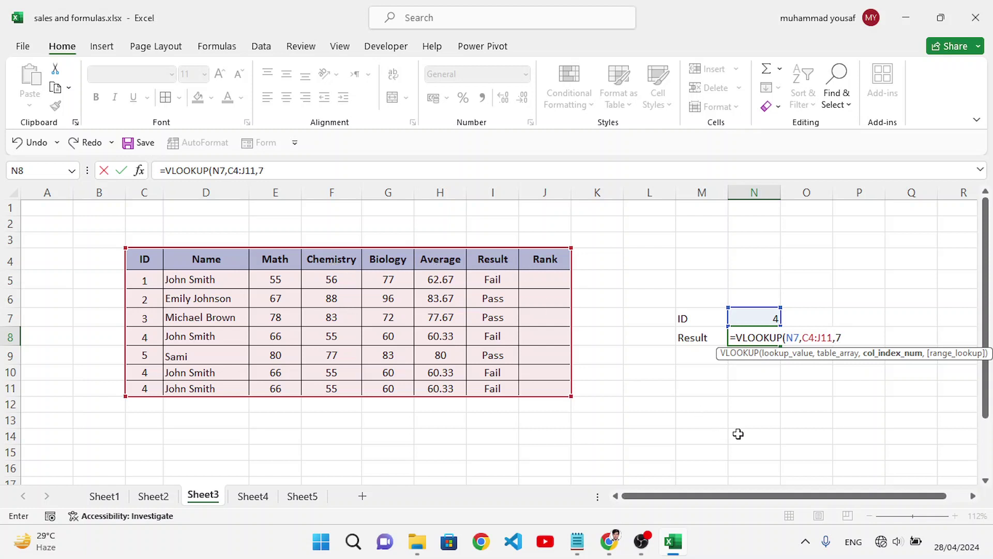
text(,)
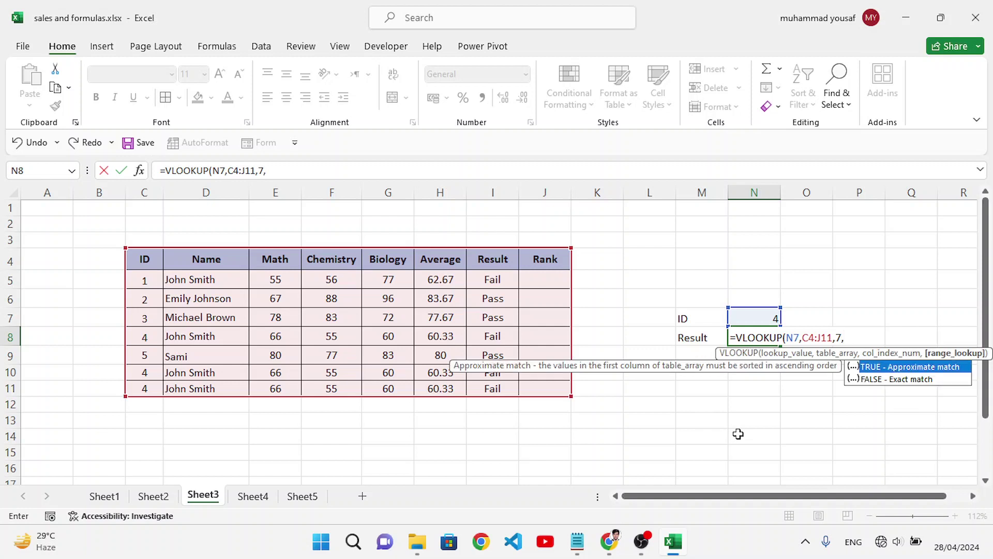
key(Down)
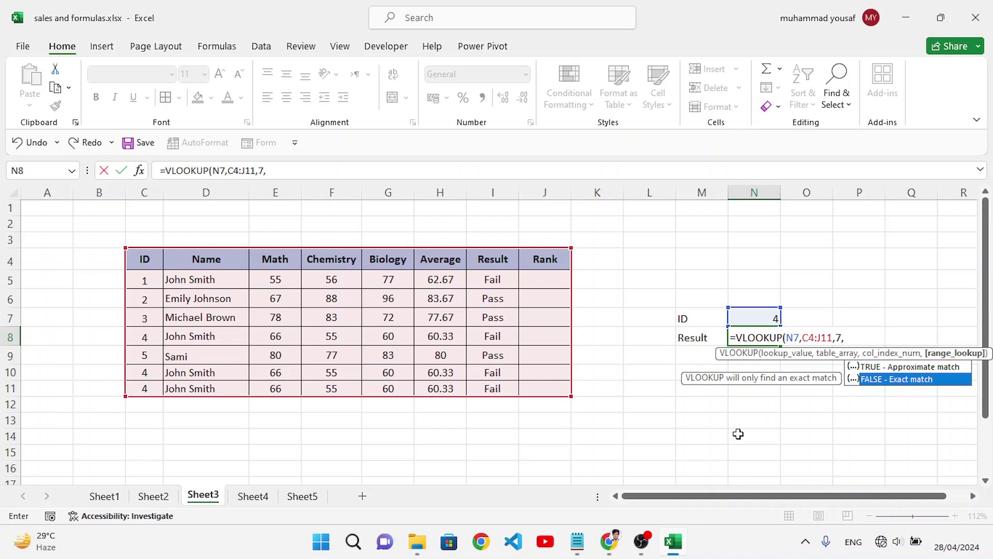
key(Tab)
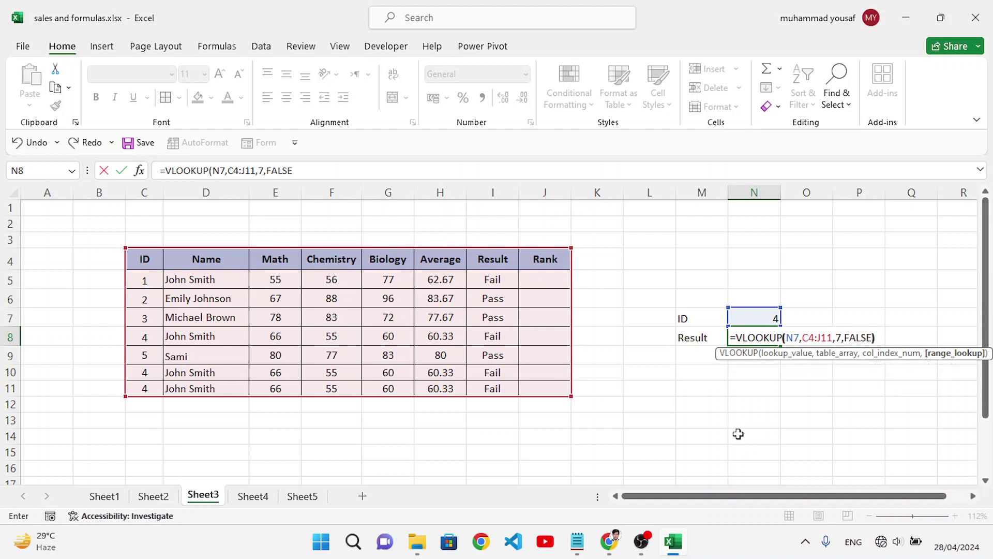
text())
key(Return)
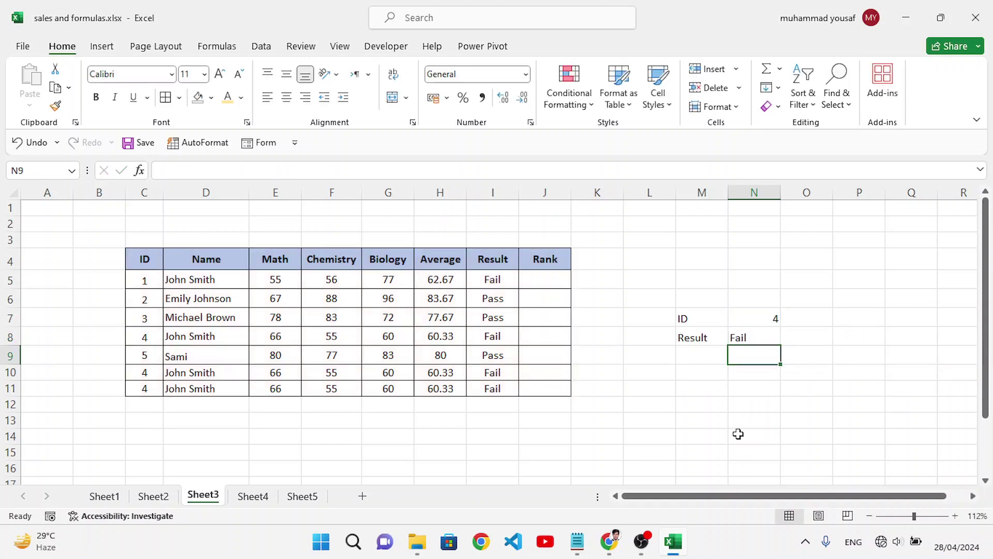
Step: Change the lookup ID in N7 to 3 so the Result shows Pass
click(736, 339)
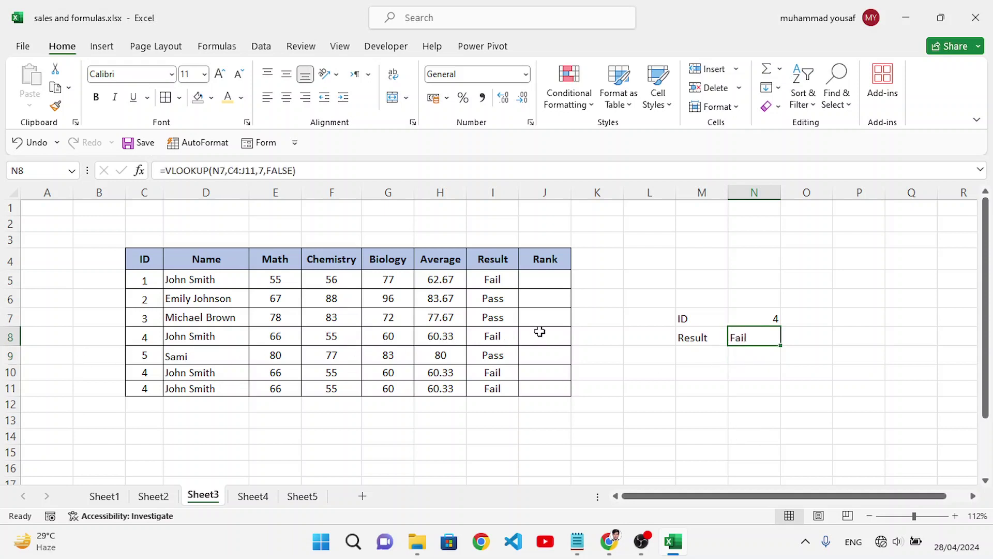
click(769, 318)
text(3)
key(Return)
Step: Browse Sheet2, Sheet1 and Sheet3, ending on Sheet1's INDEX MATCH() entry
click(154, 498)
click(118, 502)
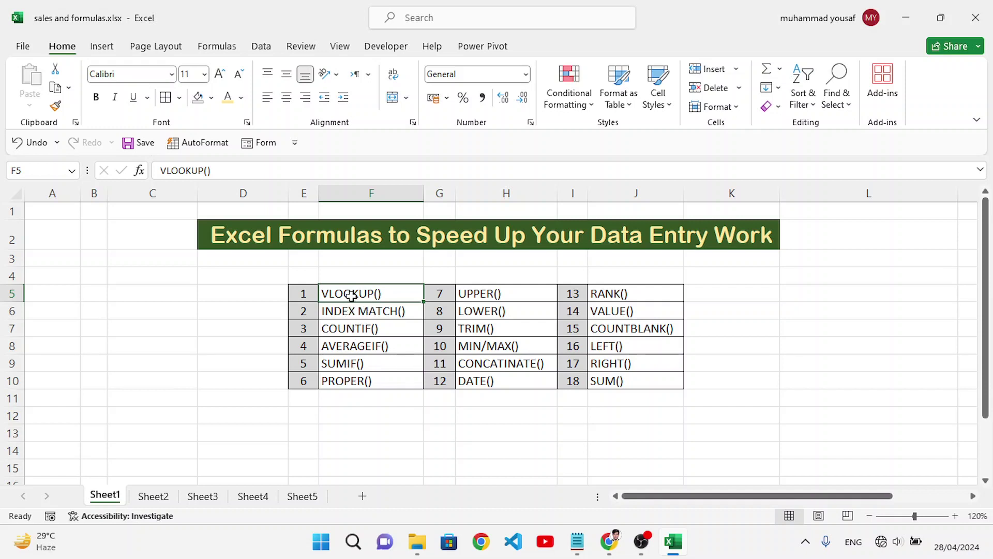
click(160, 497)
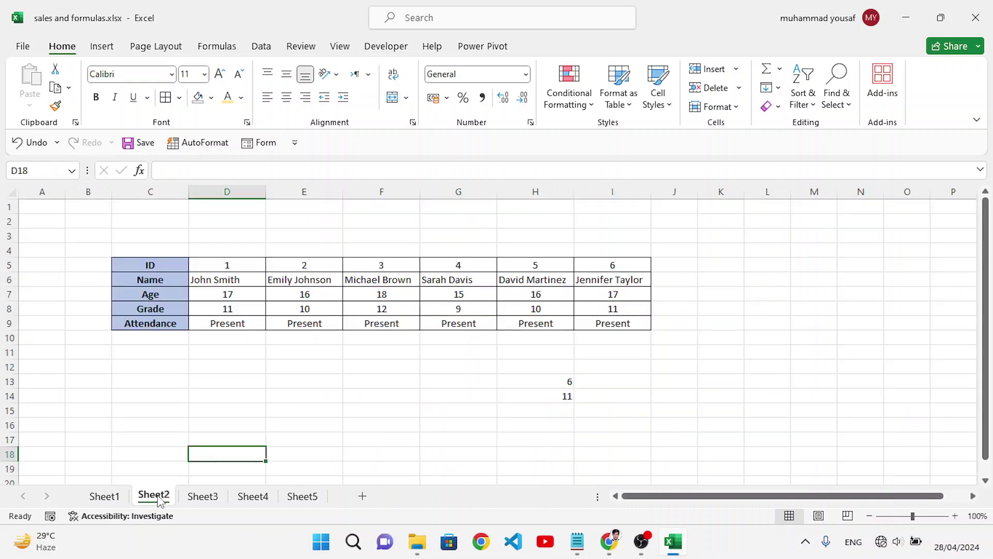
click(215, 498)
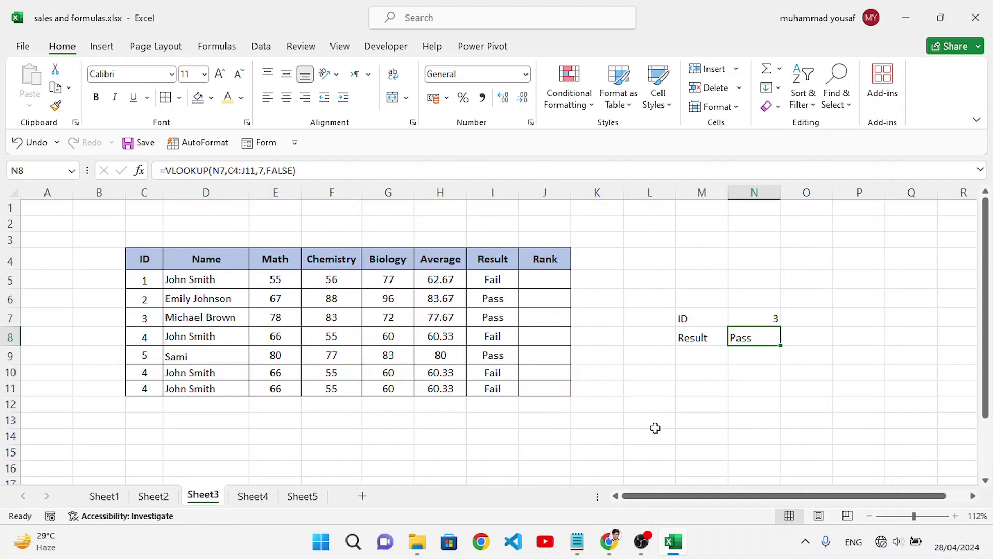
click(105, 496)
click(350, 314)
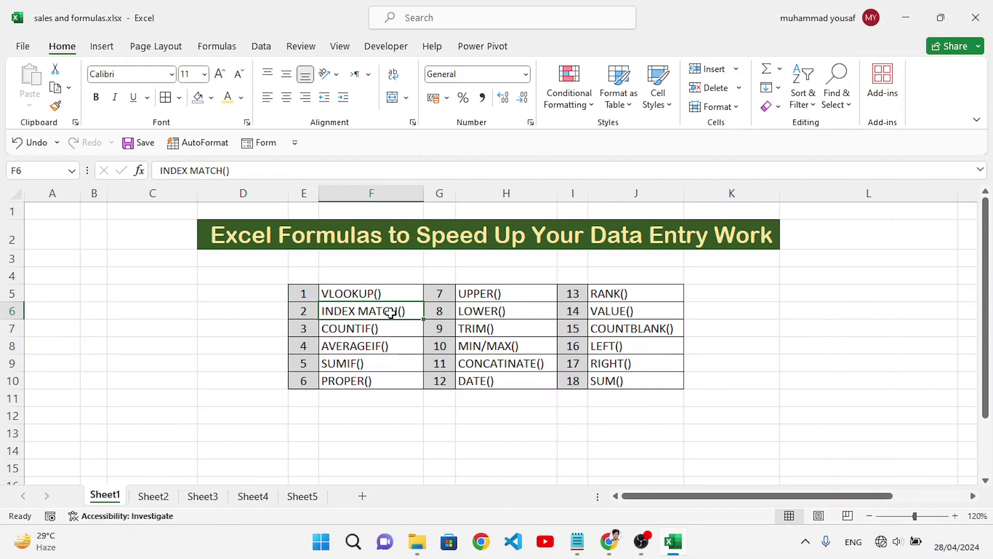
Step: Back on Sheet3, clear the old Result label and Pass value in M8:N8
click(149, 497)
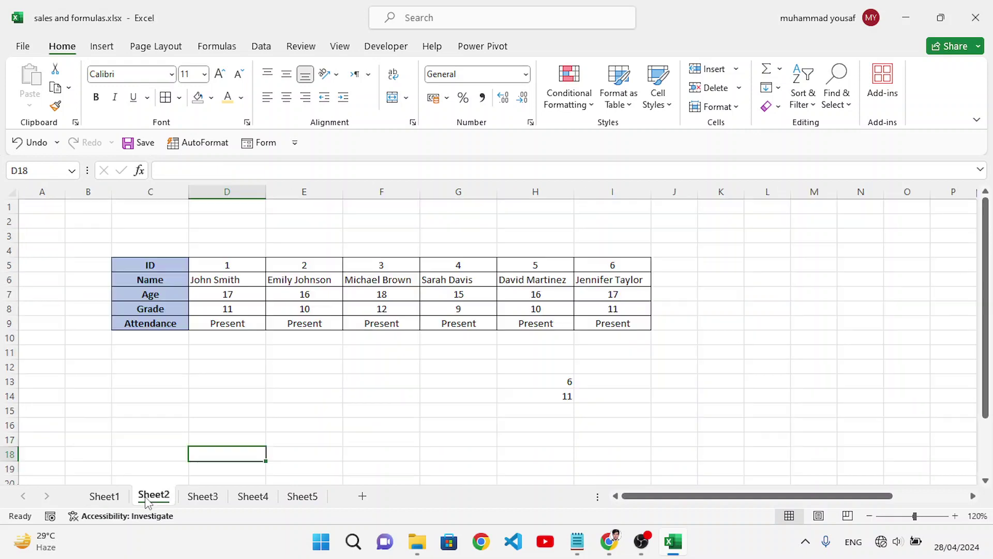
click(203, 498)
click(758, 385)
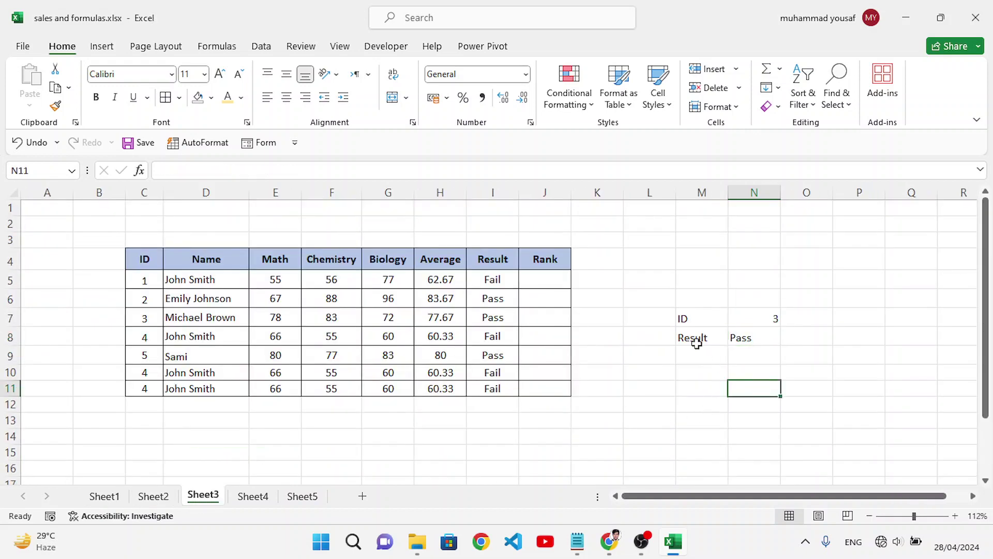
click(724, 339)
drag(729, 339, 738, 339)
key(Delete)
Step: Enter Col in M8 and Result in N8
click(735, 361)
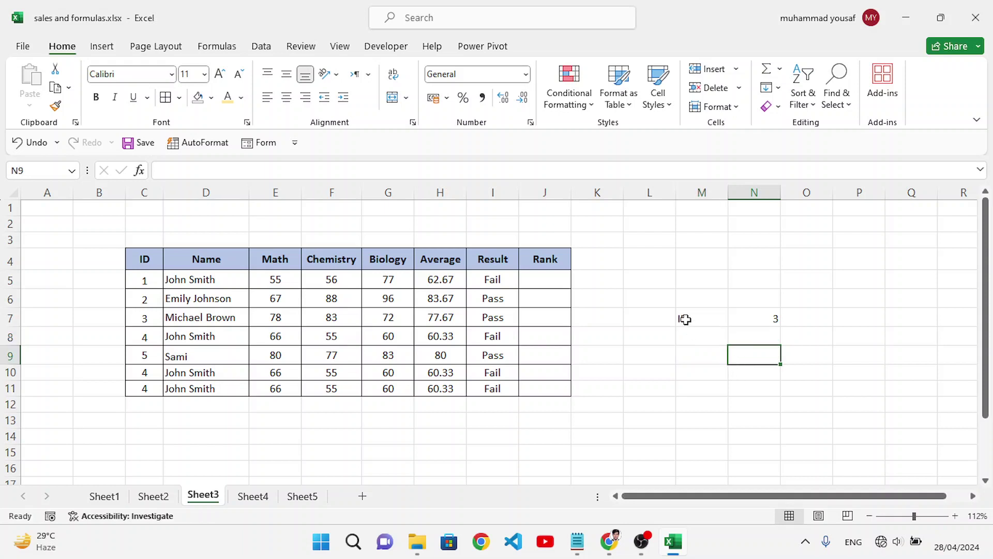
click(686, 317)
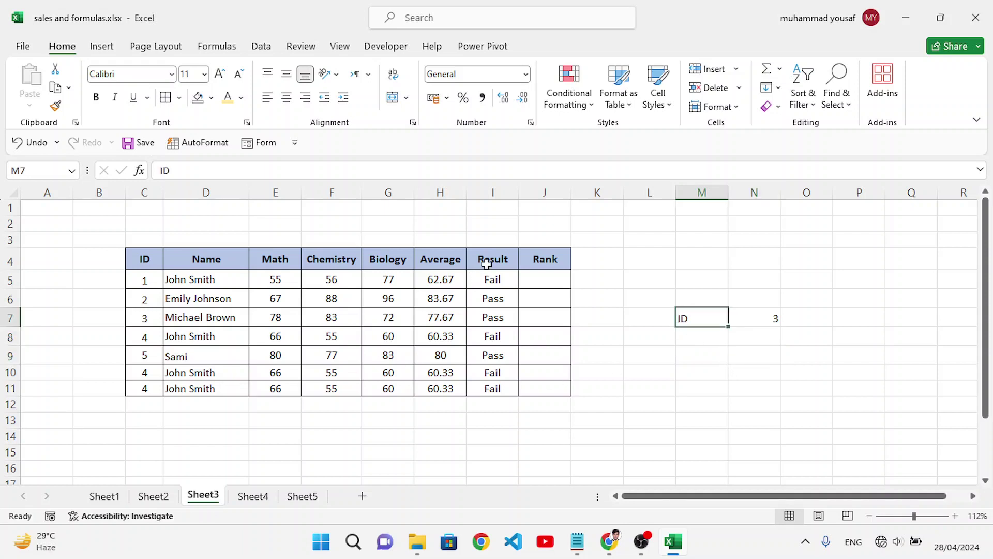
click(694, 336)
text(Col)
key(Tab)
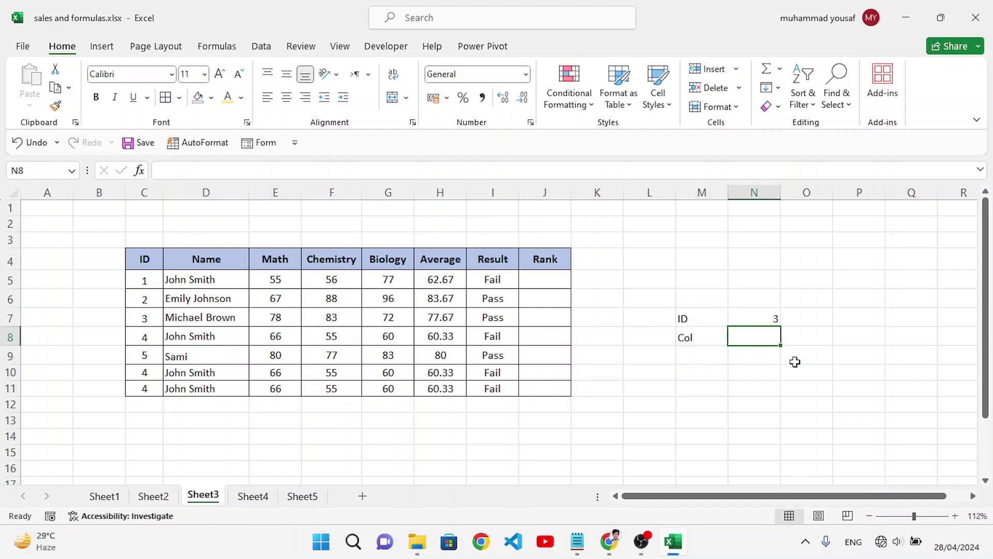
text(Result)
key(Tab)
Step: Add the Result: label in M9 and select N9 for the formula
key(Down)
key(Left)
key(Left)
text(Resul)
key(Tab)
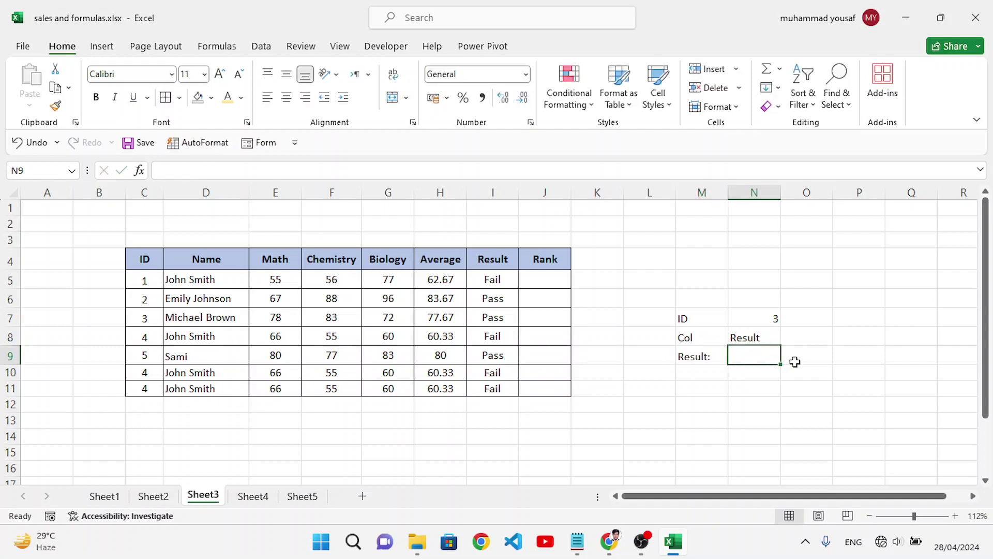
click(756, 336)
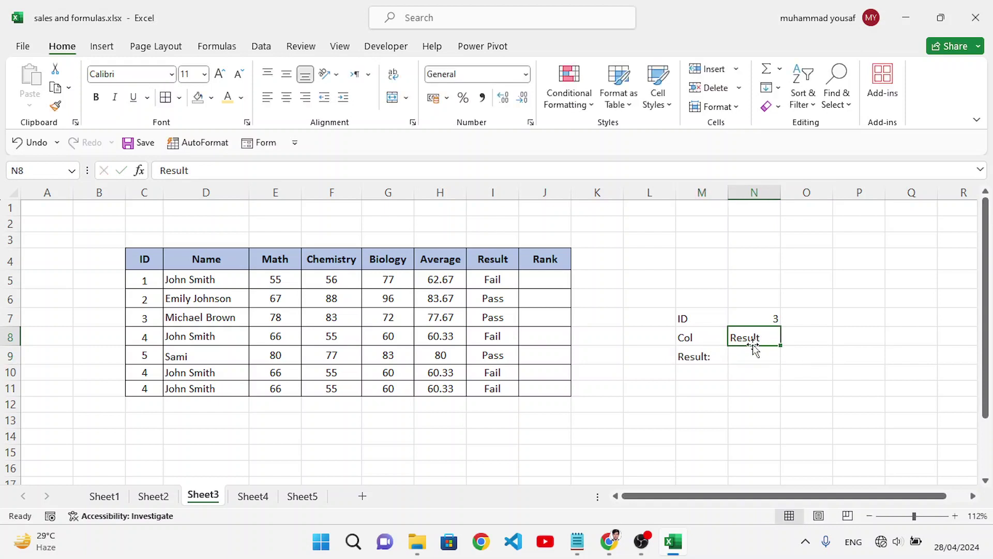
click(753, 356)
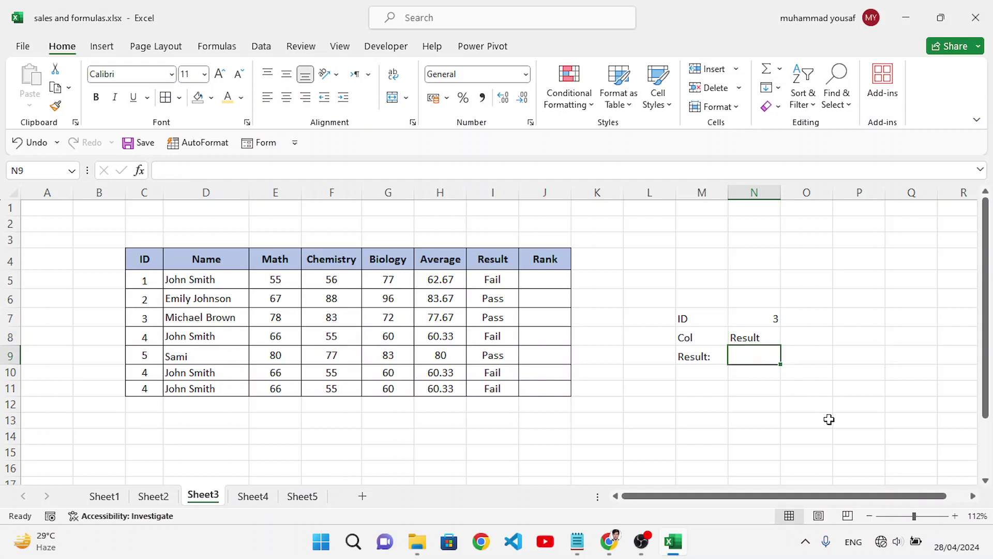
Step: In N9 begin =INDEX(C4:J11 with a row MATCH of N7 in C5:C11, exact match
text(=)
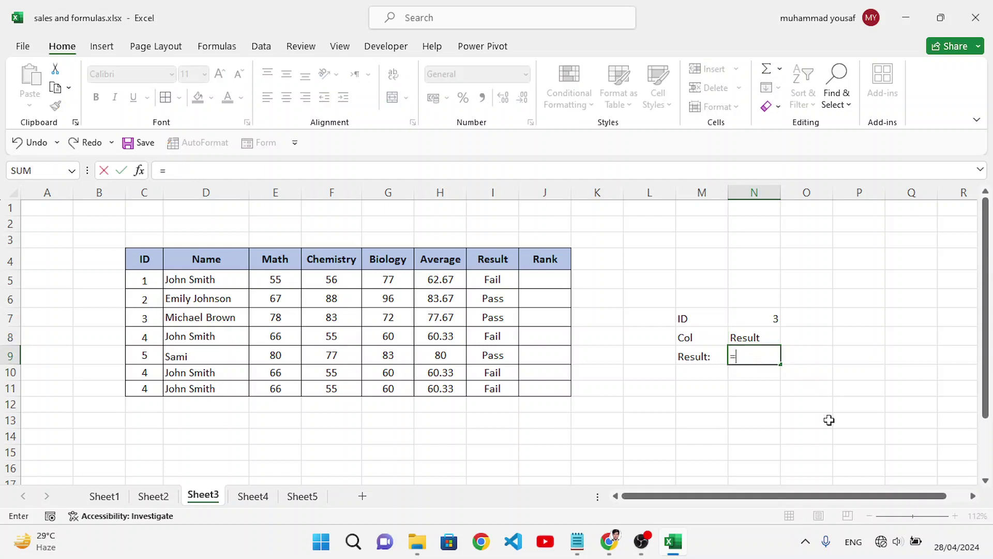
text(inde)
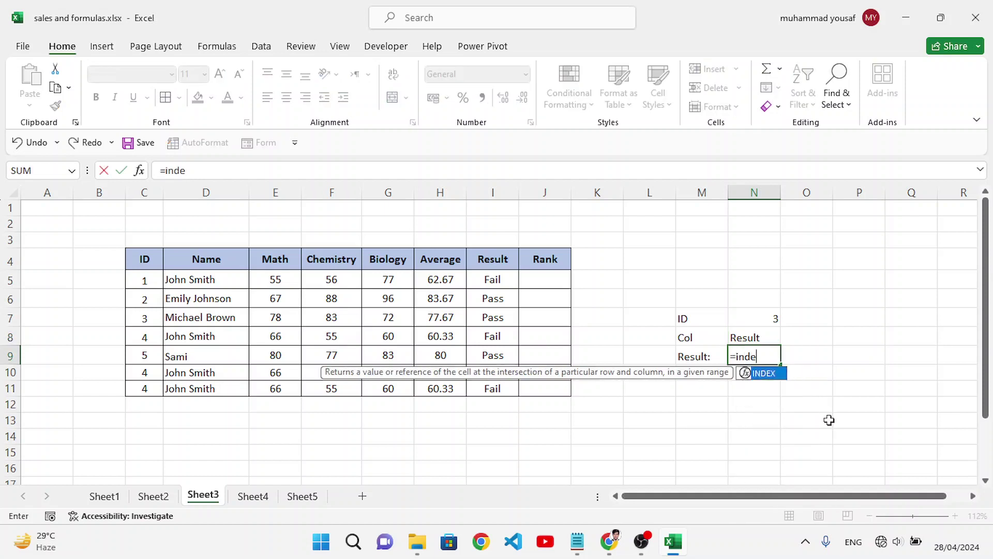
key(Tab)
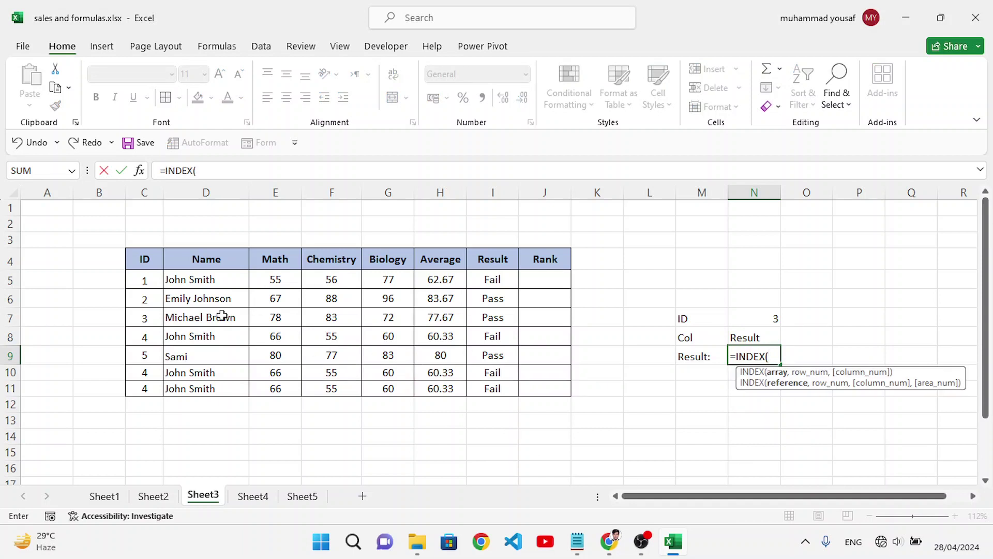
drag(142, 259, 523, 388)
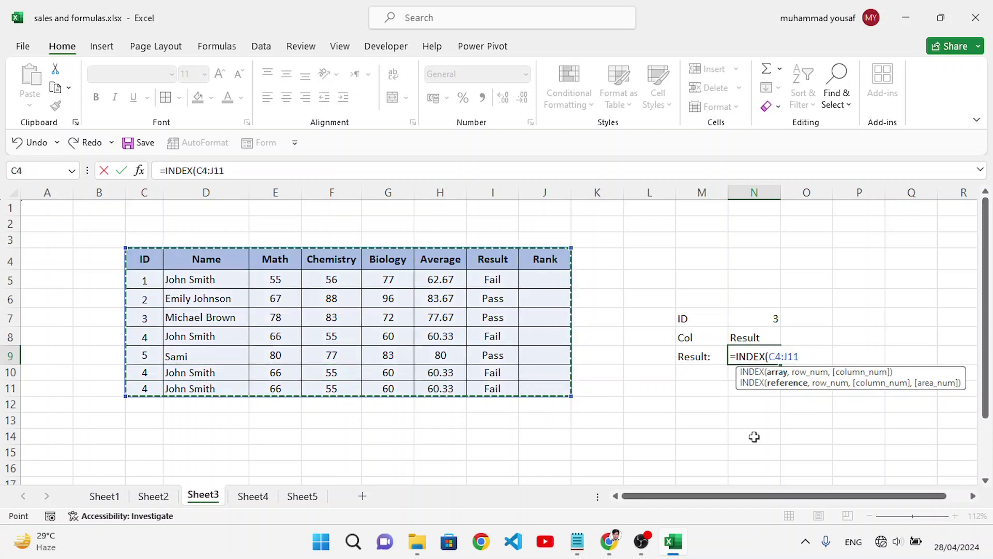
text(,)
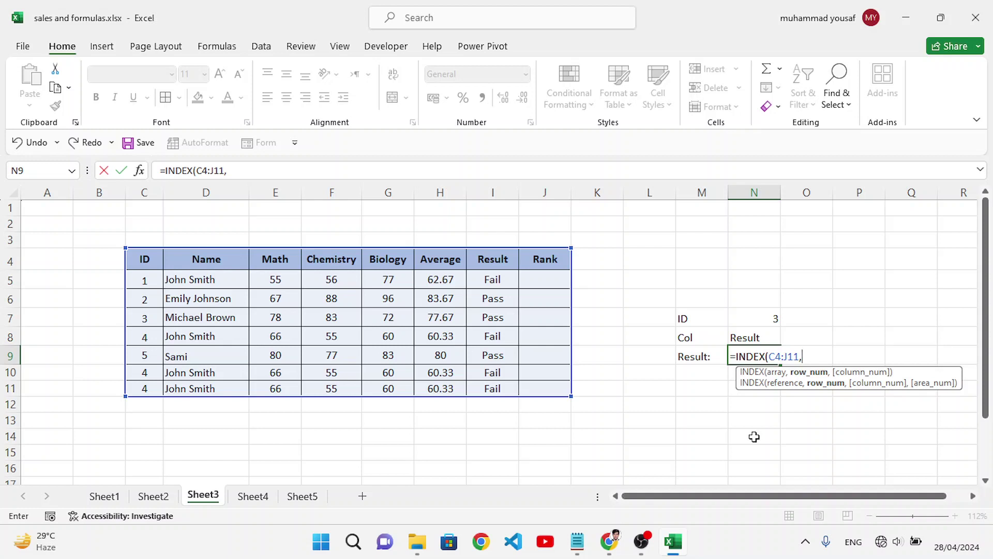
text(mat)
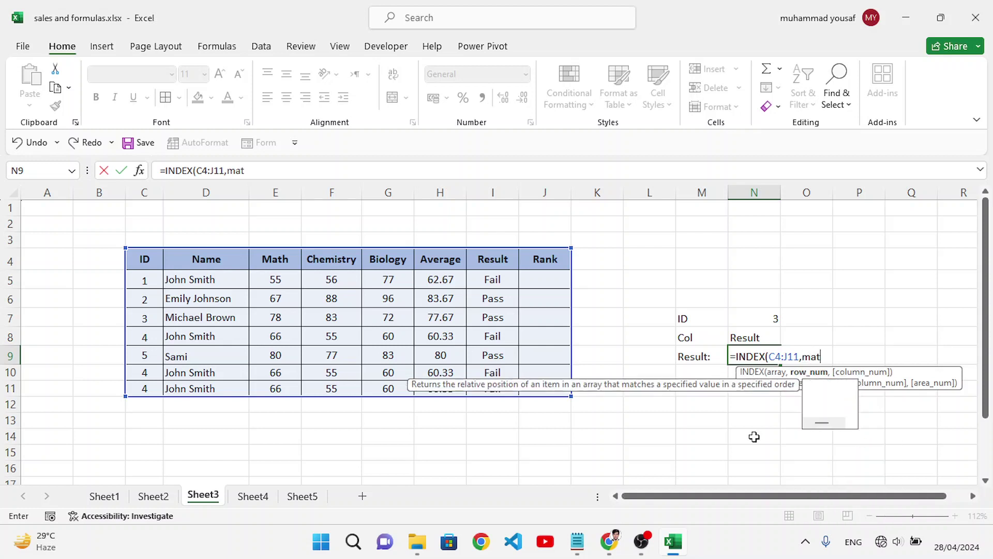
text(ch()
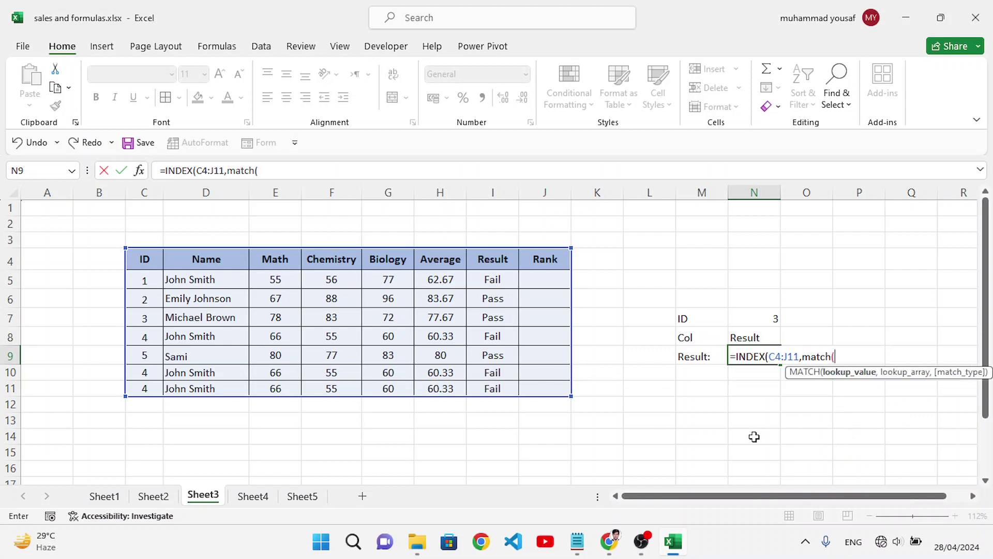
click(757, 319)
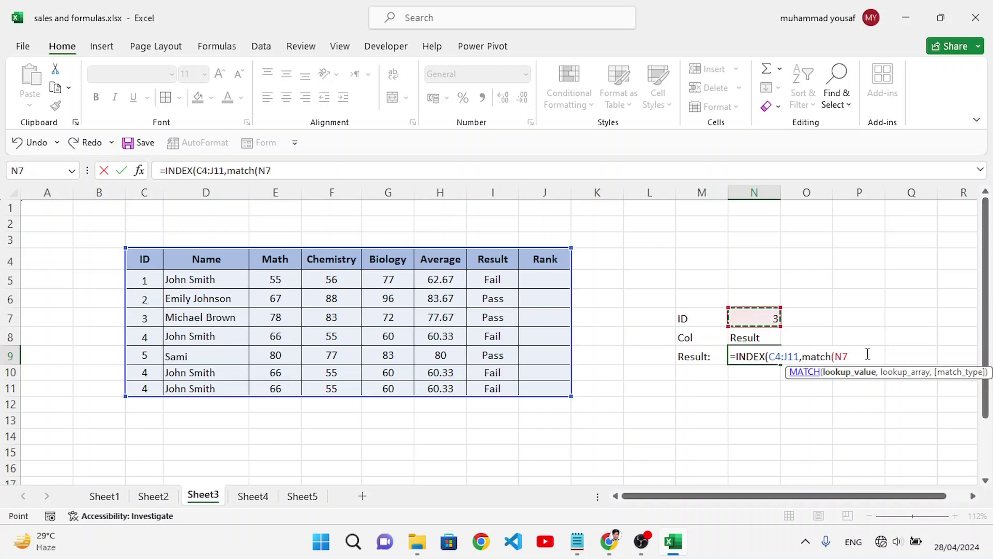
text(,)
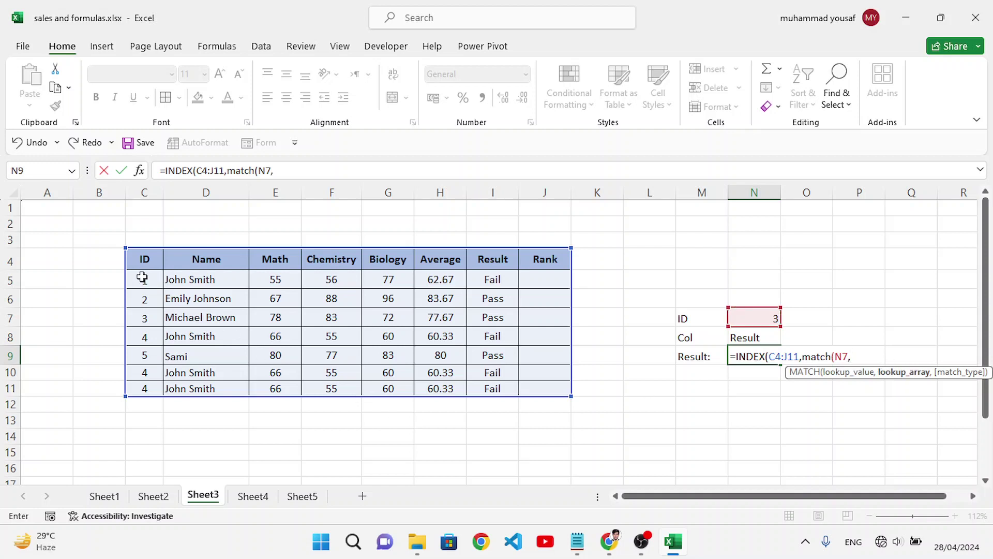
drag(140, 257, 149, 389)
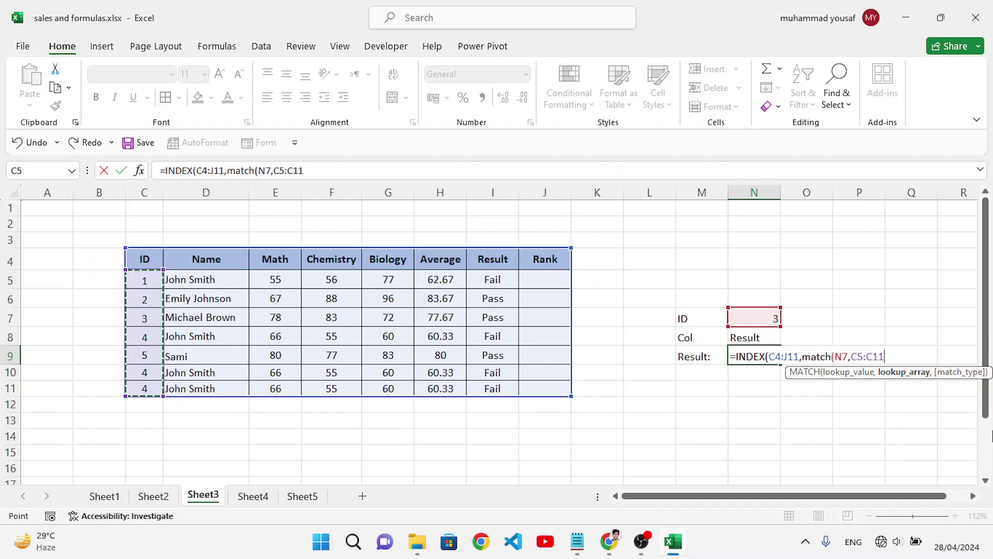
text(,0),)
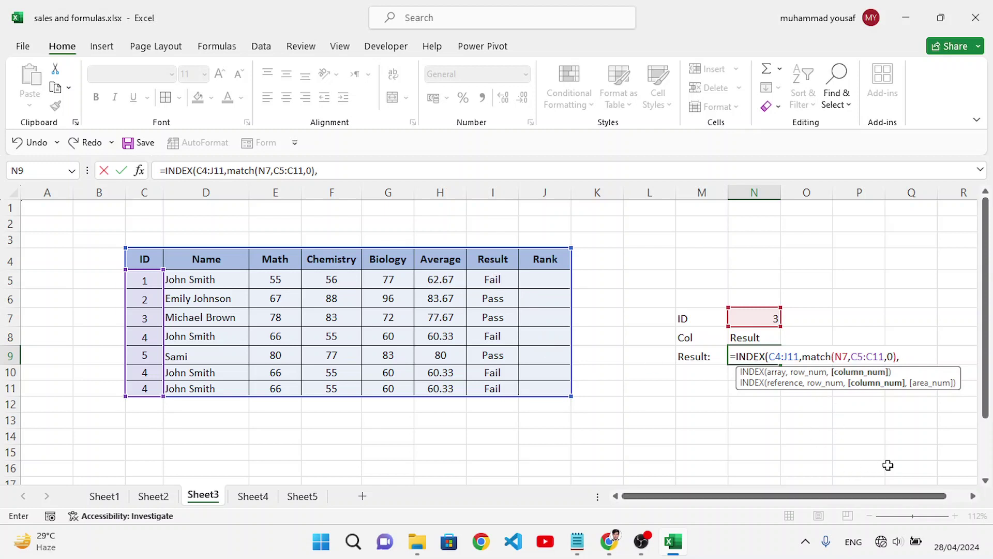
Step: Add the column MATCH of N8 across header row C4:J4 with exact match
text(match)
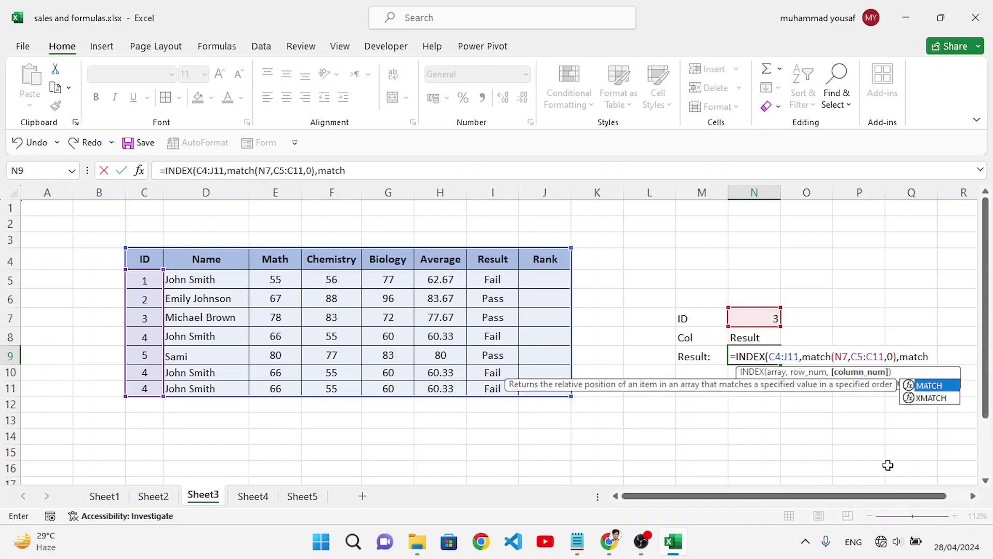
text(()
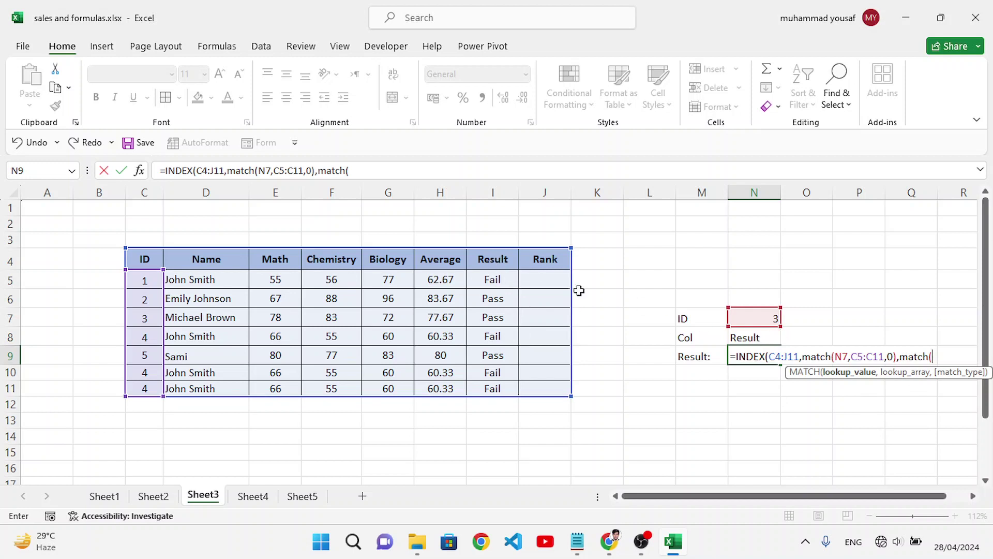
click(745, 340)
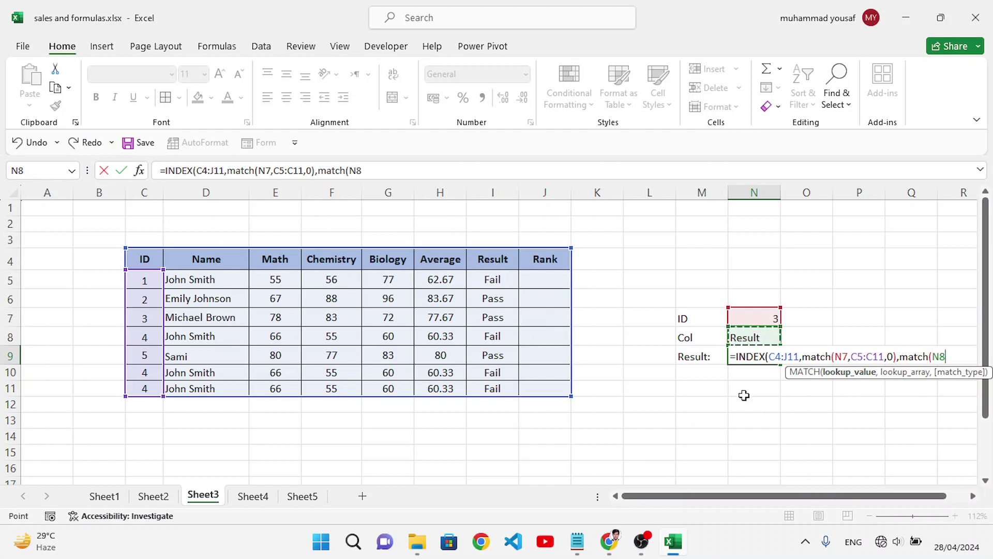
text(,)
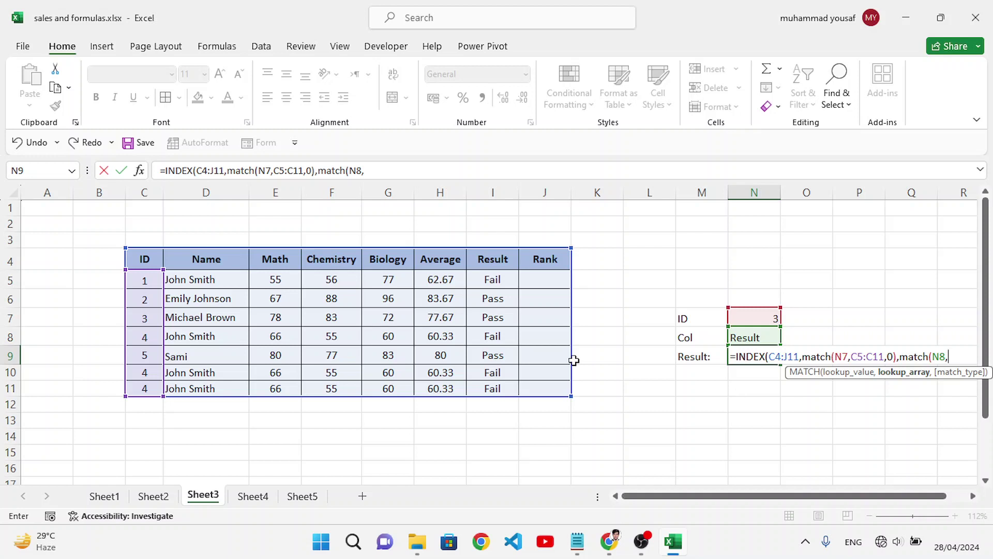
drag(144, 258, 568, 261)
text(,)
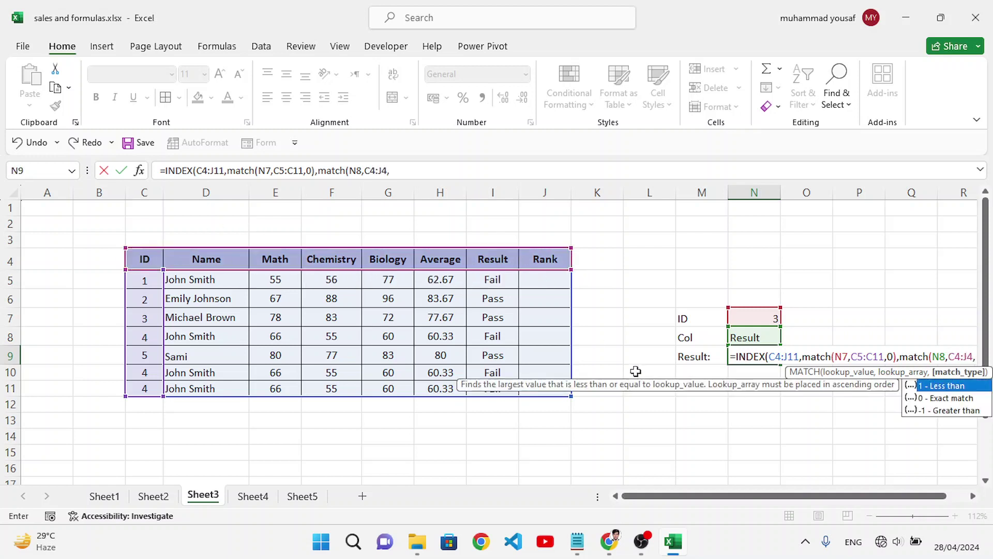
text(0))
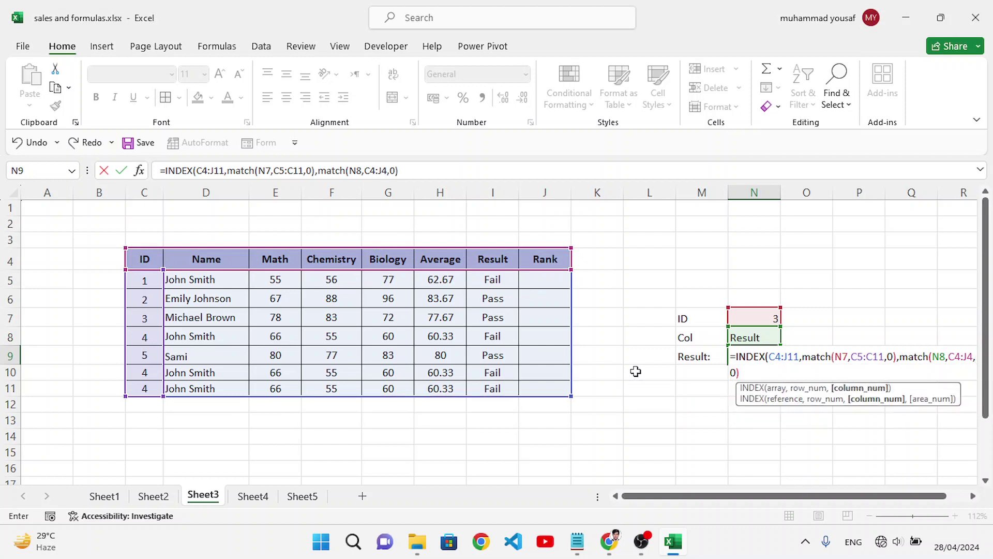
text())
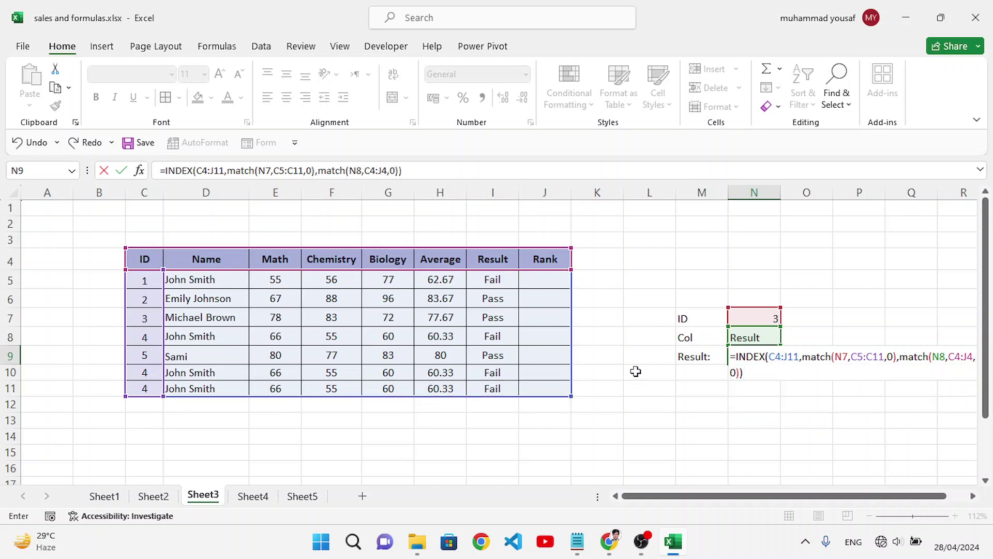
key(Return)
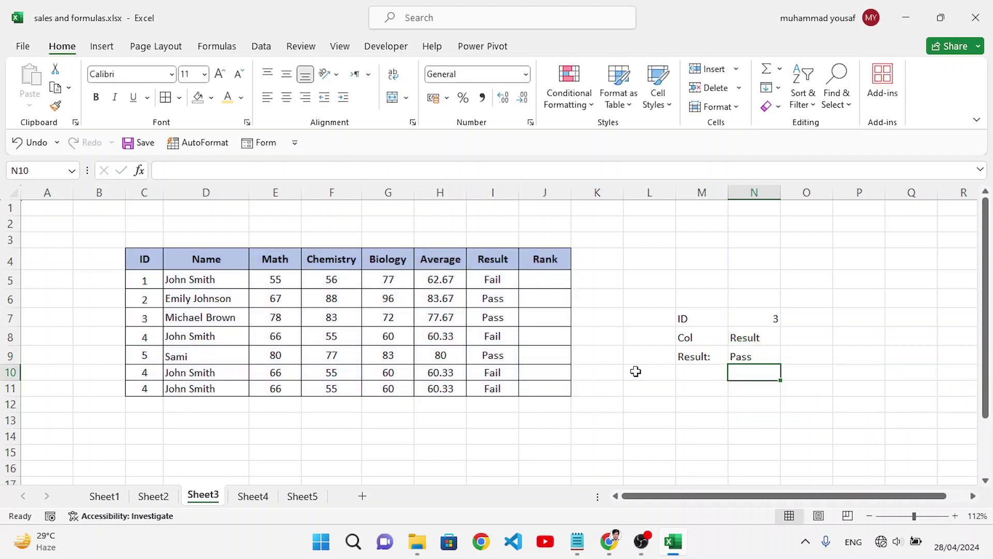
click(745, 358)
drag(773, 321, 751, 336)
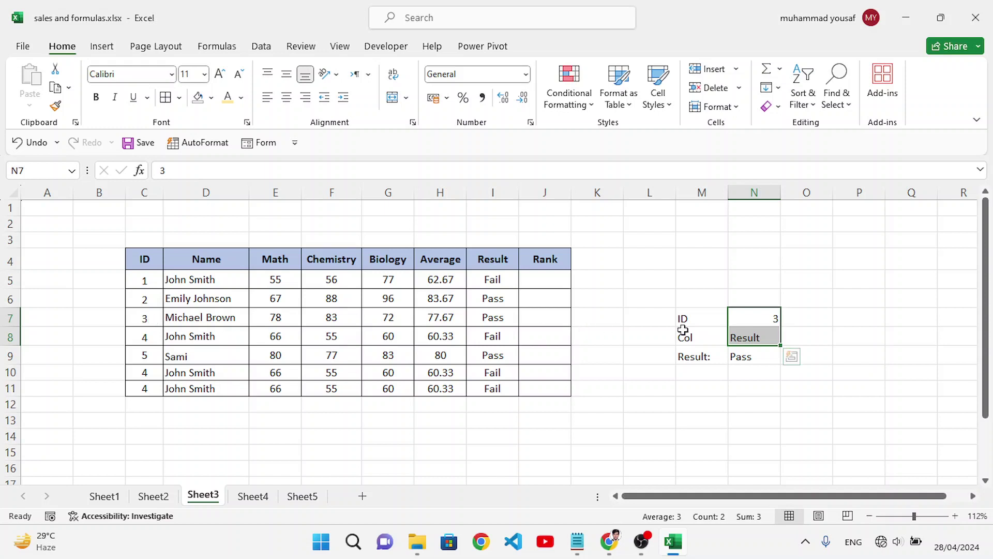
click(756, 322)
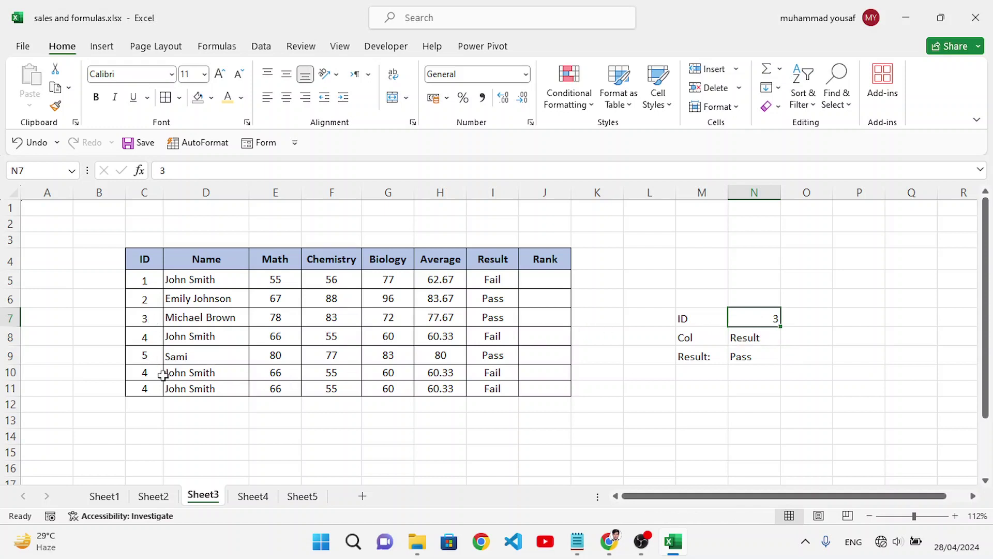
text(4)
key(Return)
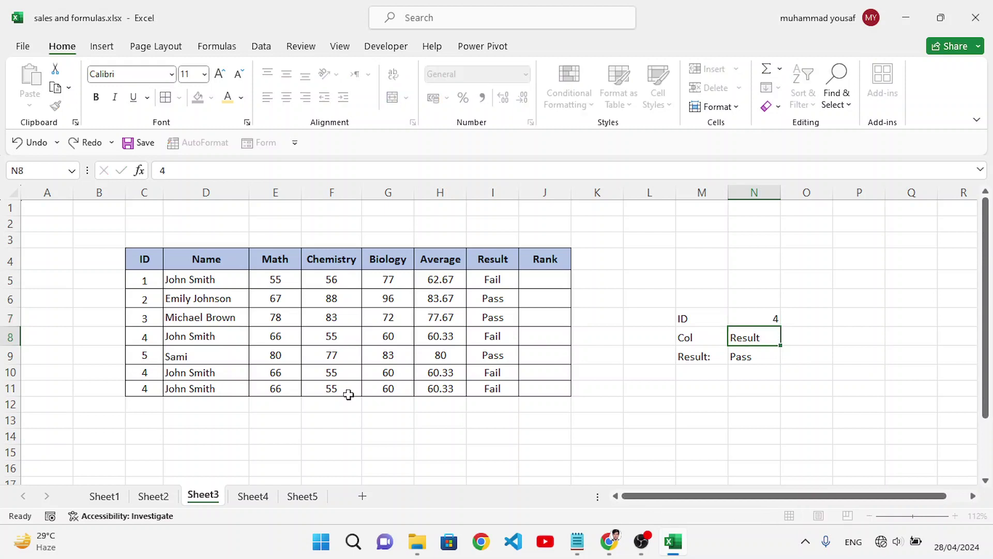
click(753, 359)
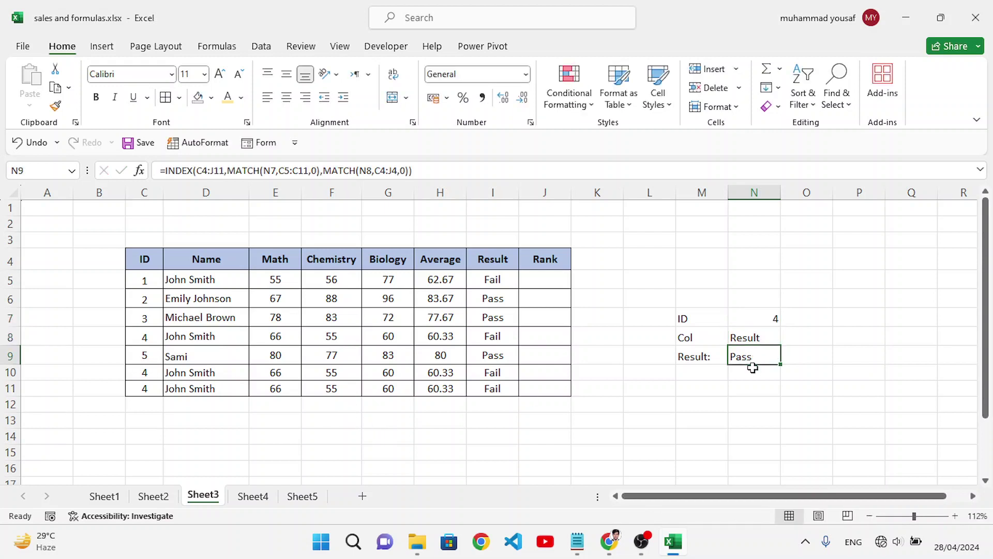
click(765, 318)
click(755, 339)
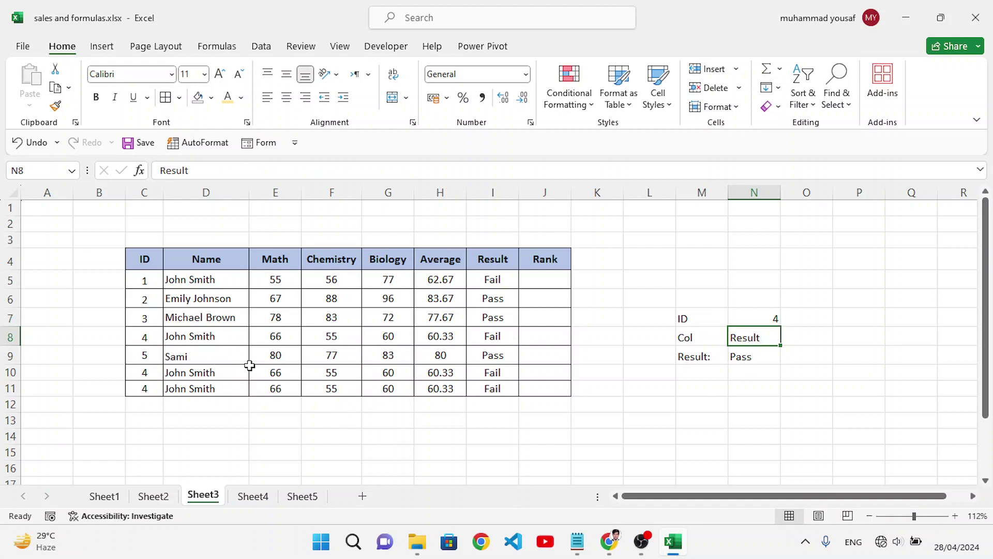
Step: Renumber the table IDs 1 to 7 with the fill handle and set the lookup ID to 5
drag(146, 283, 161, 391)
click(144, 355)
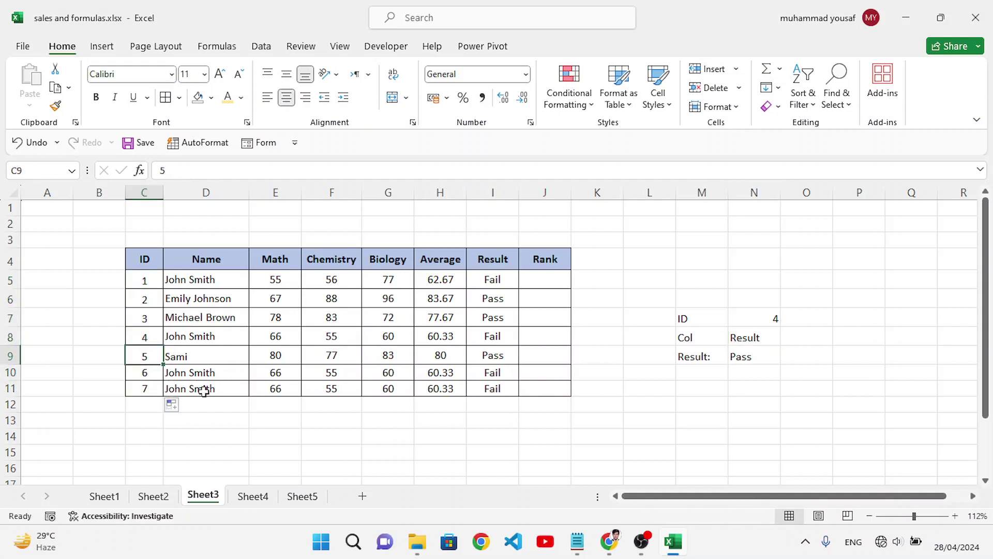
click(149, 338)
click(754, 316)
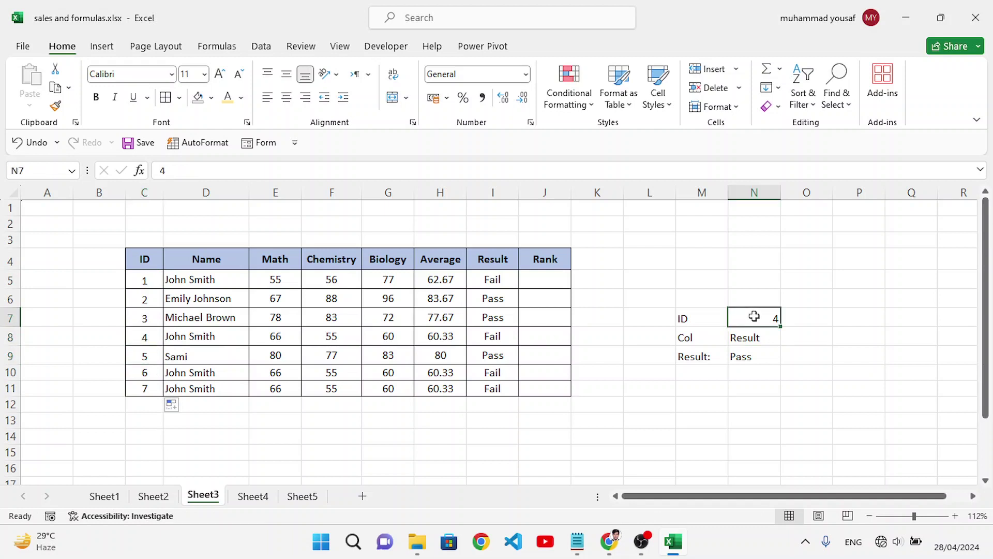
text(5)
key(Return)
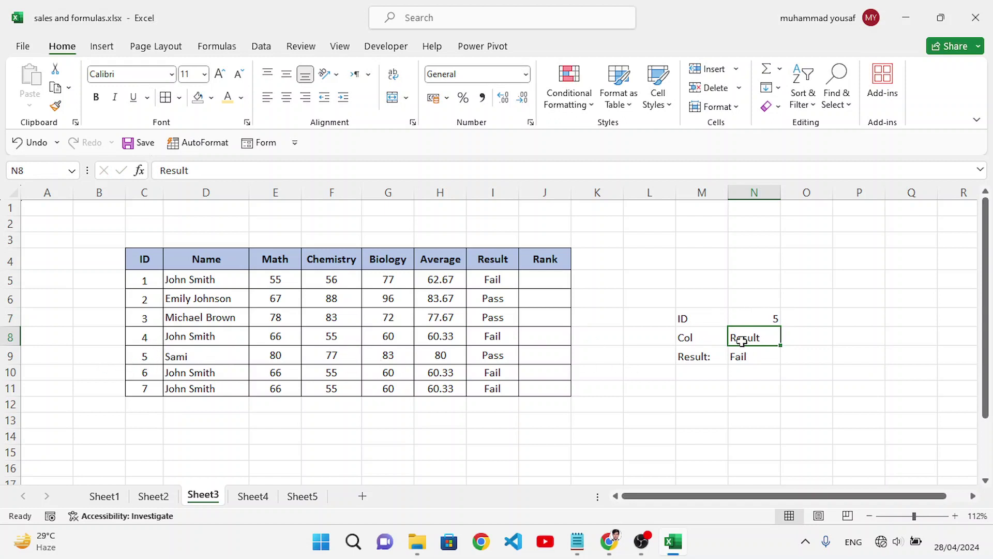
Step: Review the ID column values and change the lookup ID to 7
click(757, 318)
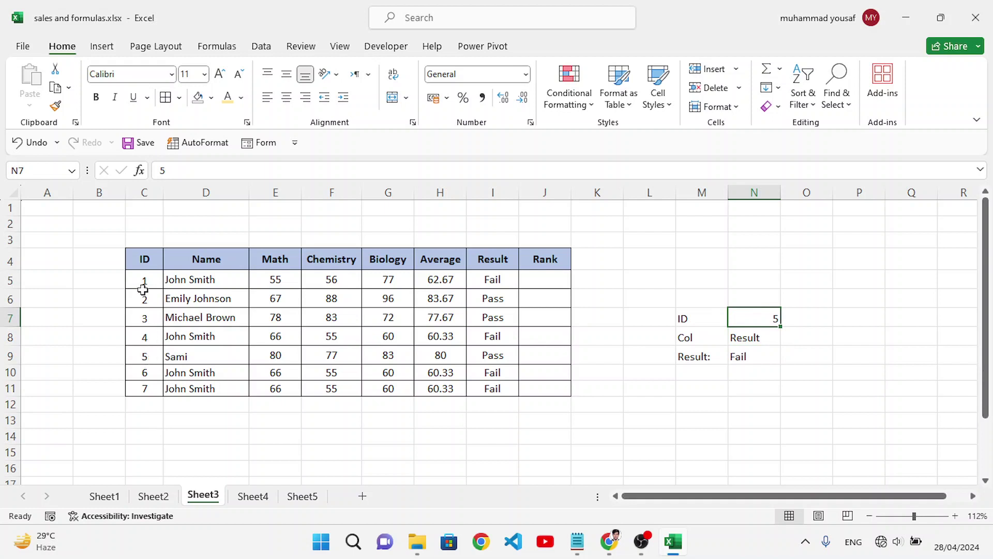
click(146, 356)
click(144, 263)
click(143, 282)
click(145, 302)
click(148, 318)
click(147, 335)
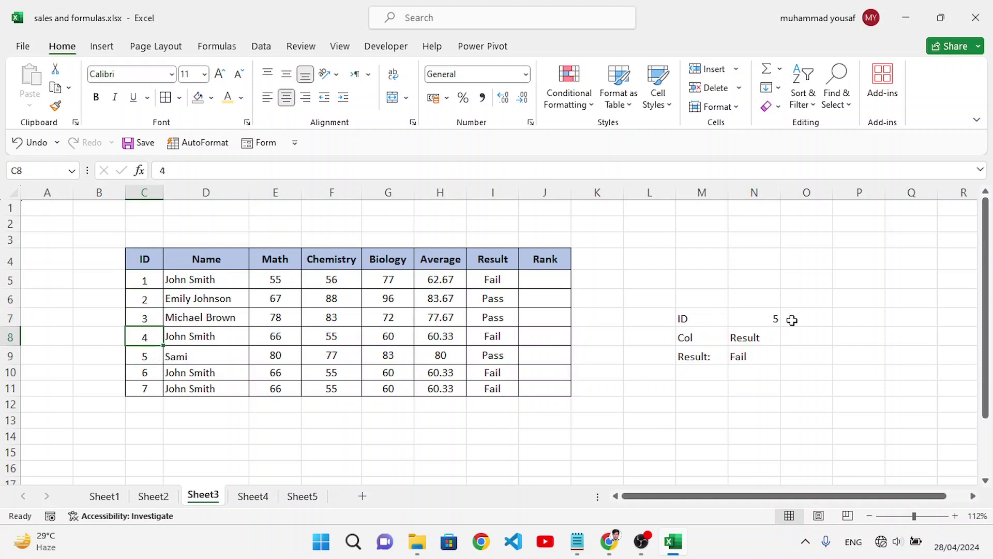
click(762, 320)
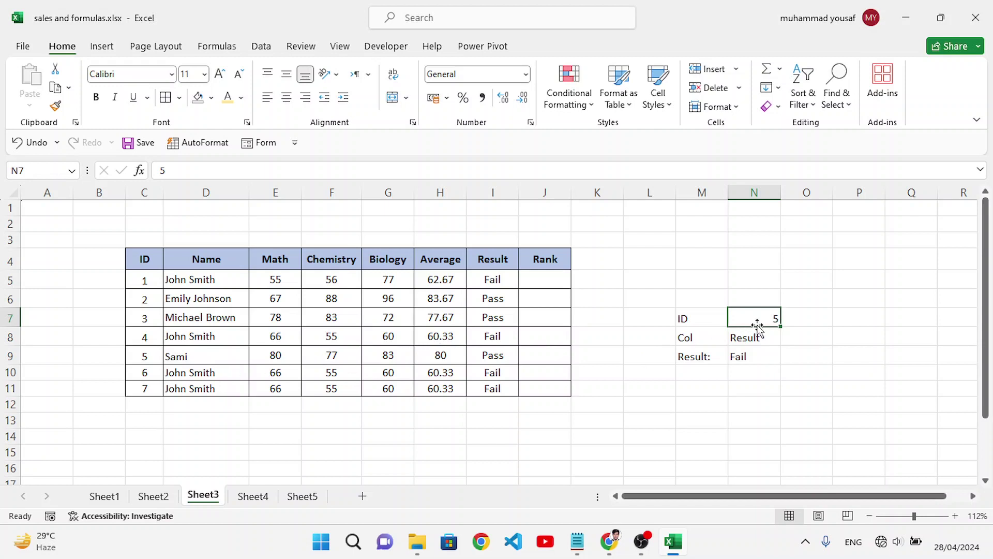
text(7)
key(Return)
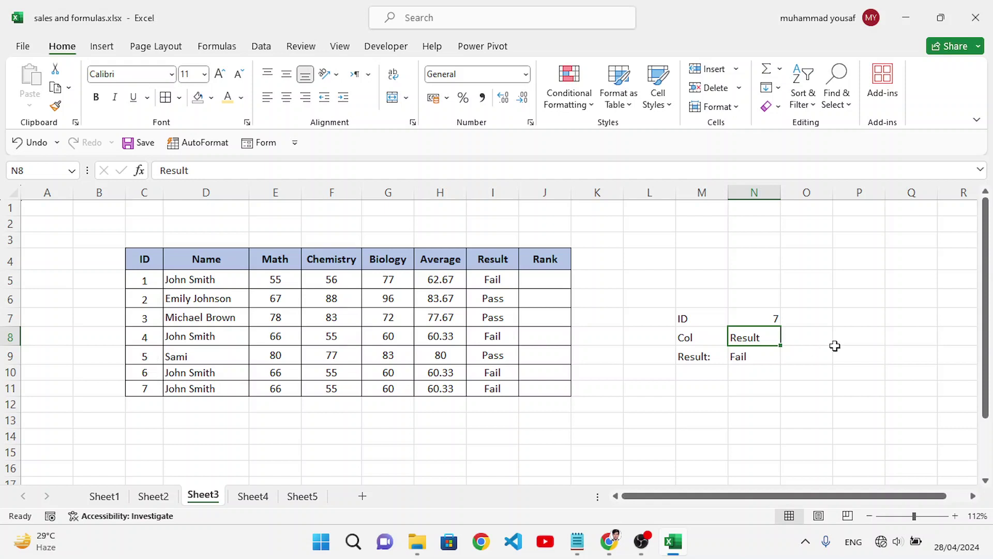
Step: Set the lookup ID to 6 and highlight the matching student's row, which shows Pass
click(766, 318)
text(6)
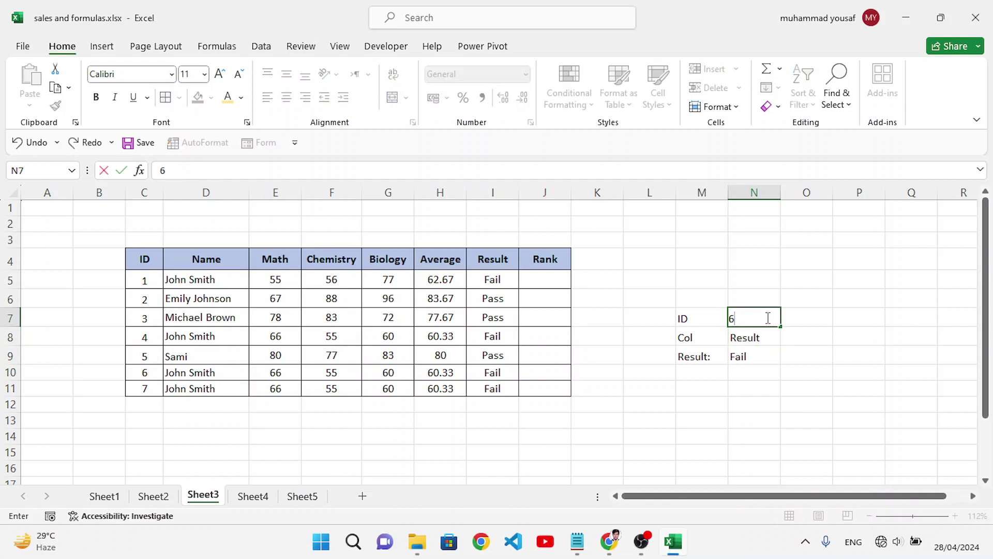
key(Return)
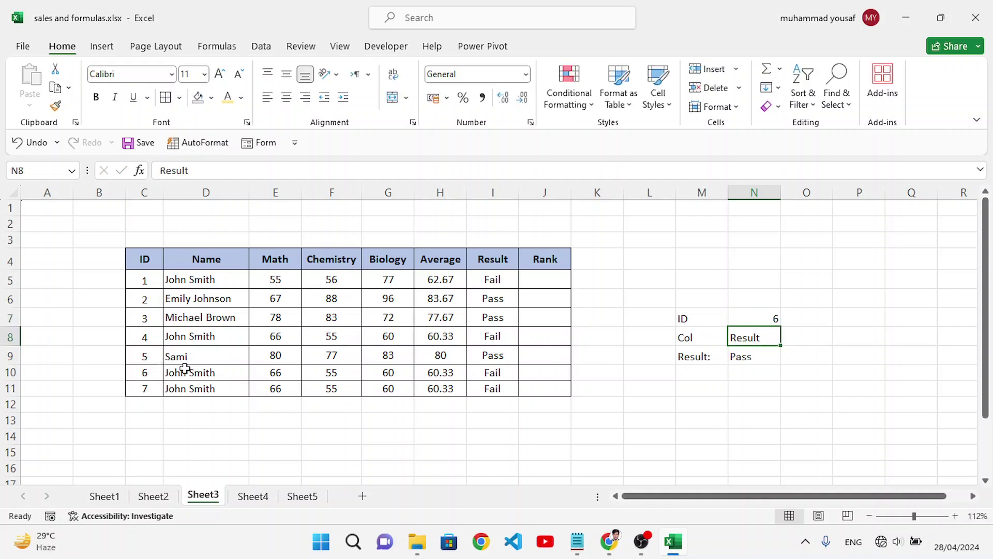
click(154, 355)
drag(152, 355, 443, 354)
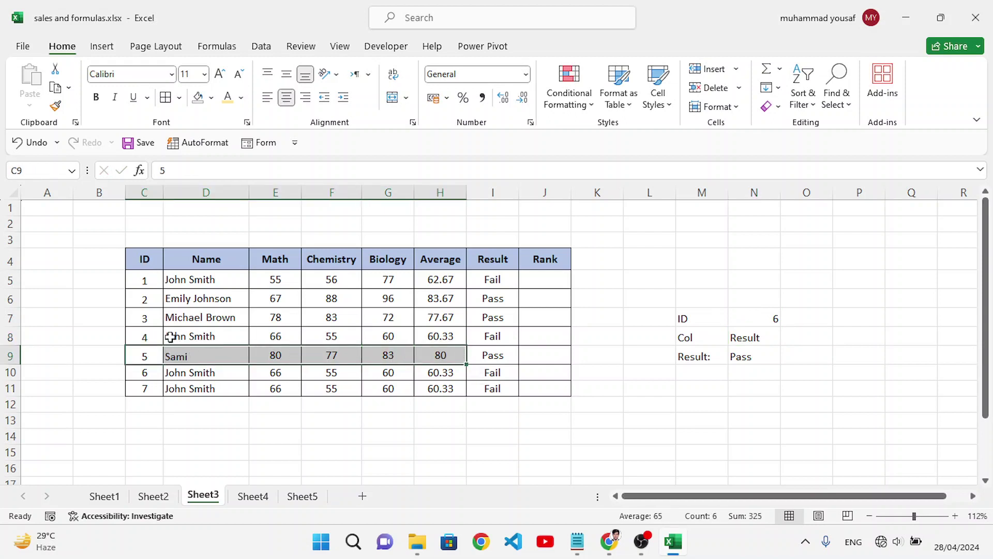
click(769, 337)
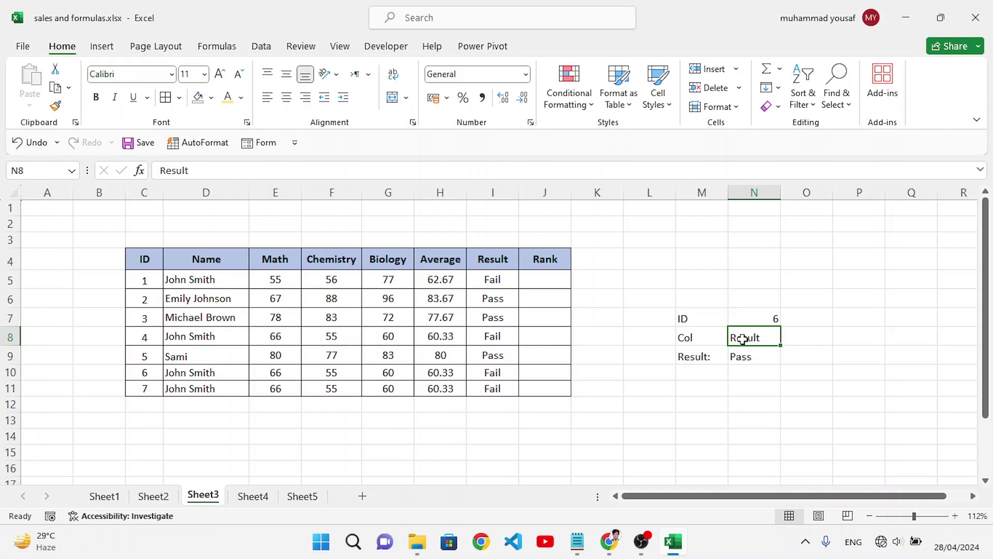
Step: Set the lookup column in N8 to Average, verify the returned 80, then go to Sheet1
text(Average)
key(Return)
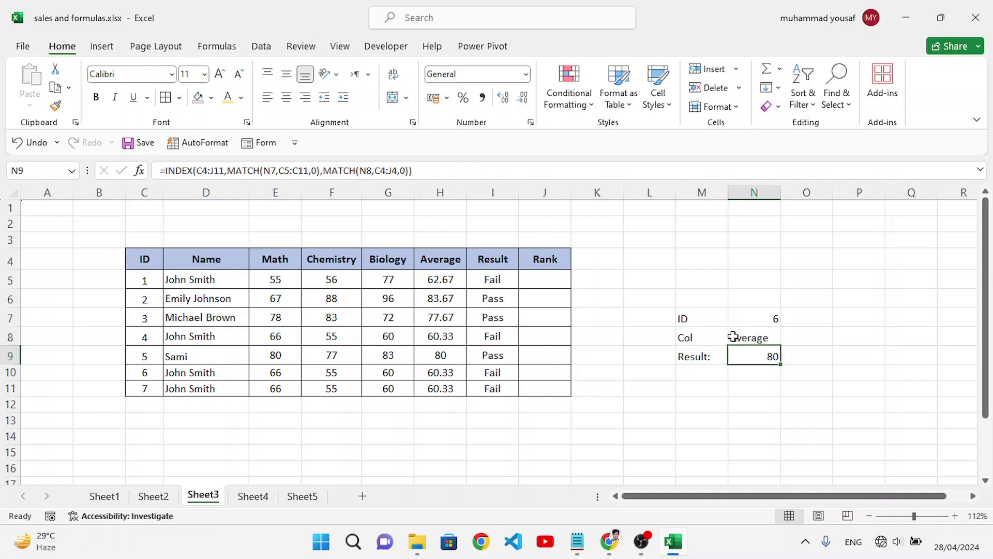
click(440, 357)
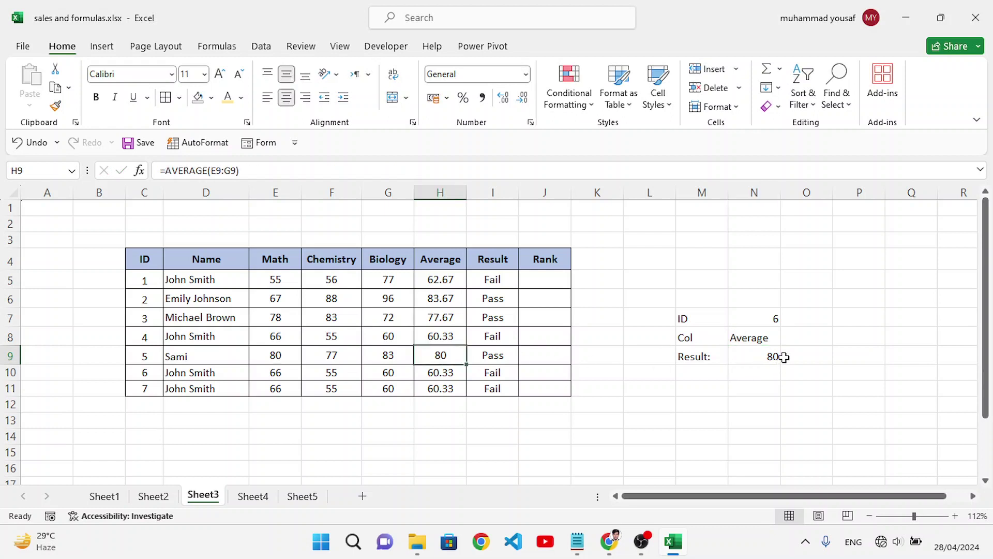
click(149, 357)
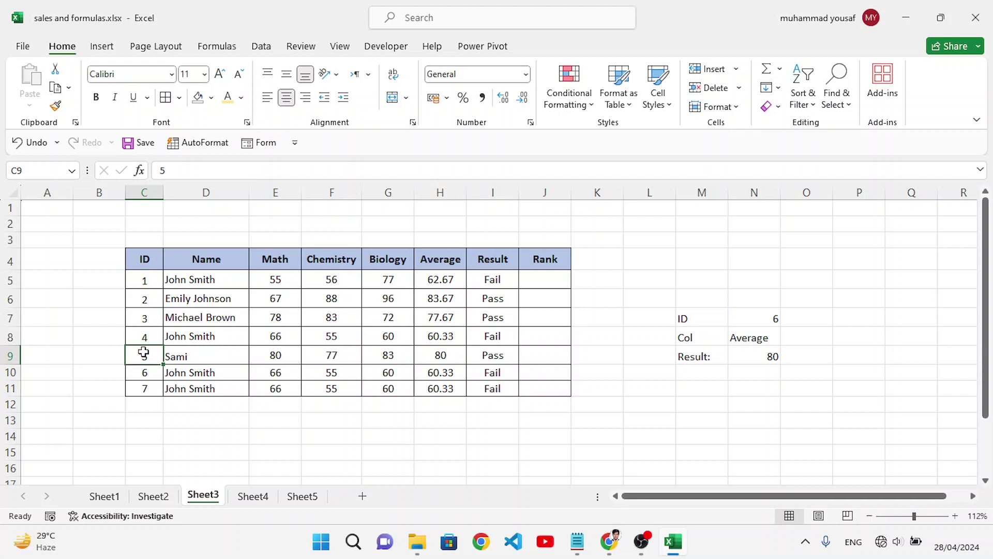
click(742, 359)
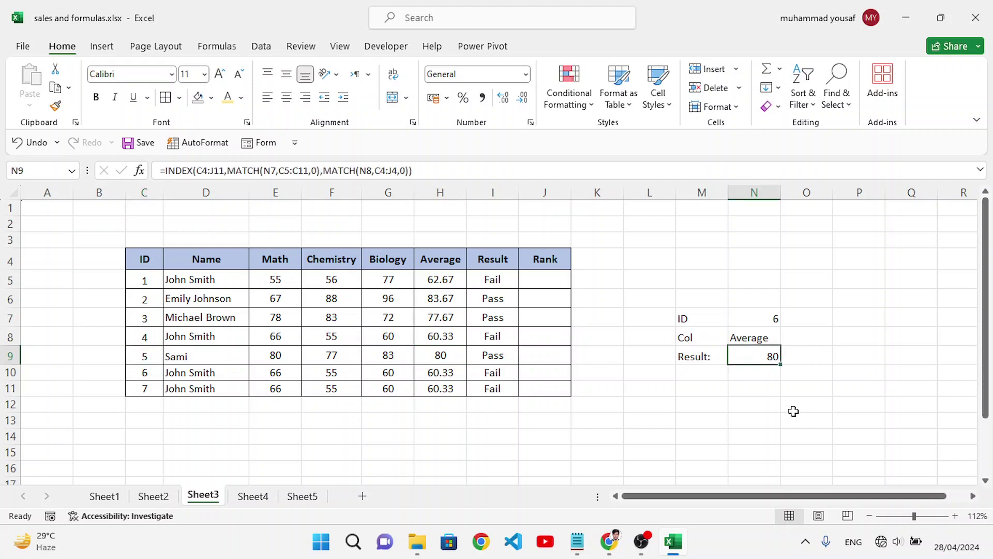
click(105, 496)
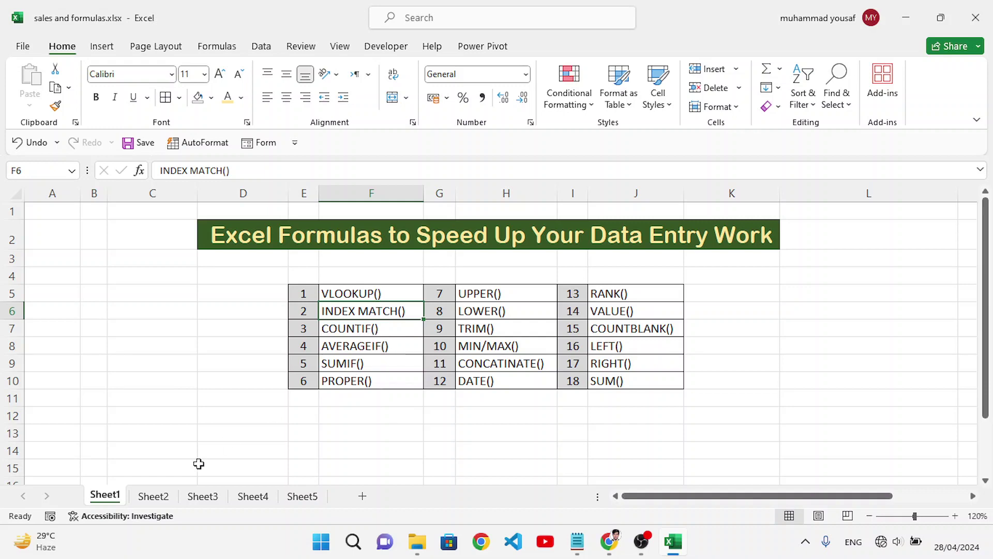
Step: On Sheet4, type the CountIF heading into I4
click(202, 496)
click(252, 497)
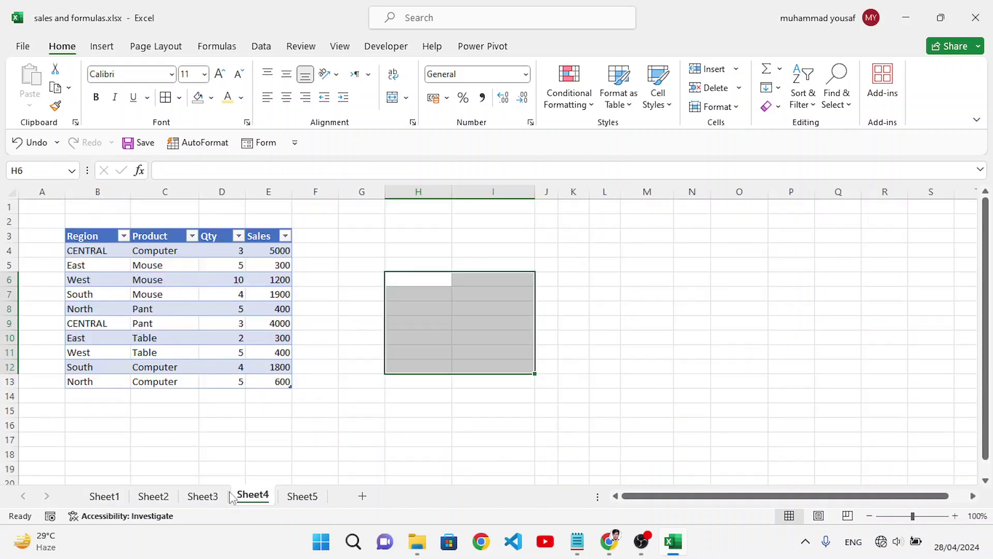
click(426, 380)
drag(422, 325, 426, 333)
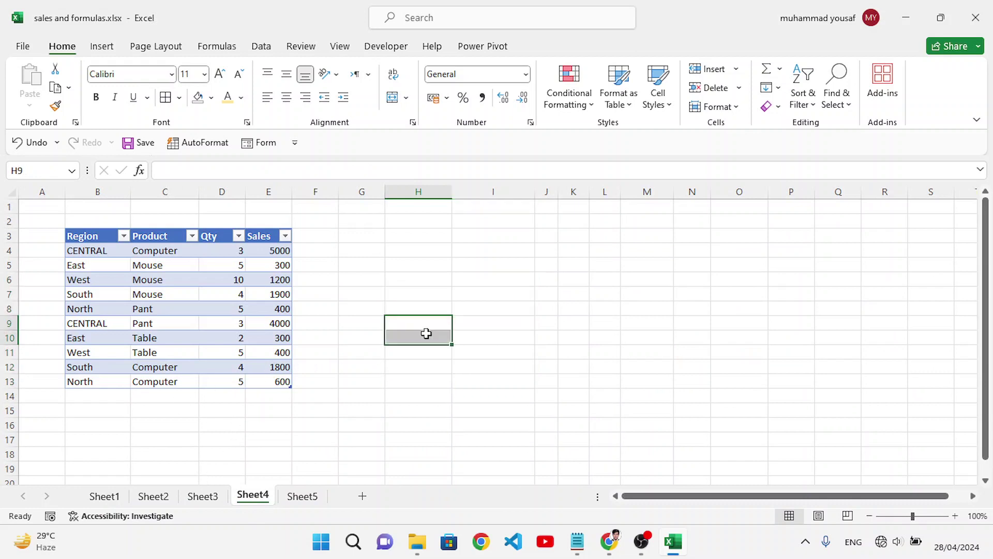
click(437, 398)
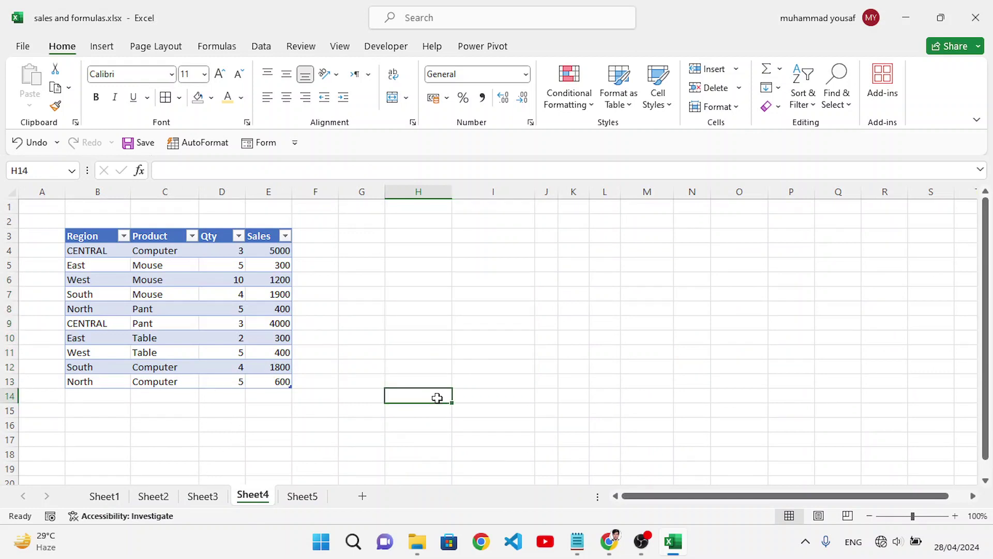
click(457, 292)
click(479, 249)
text(CountIF)
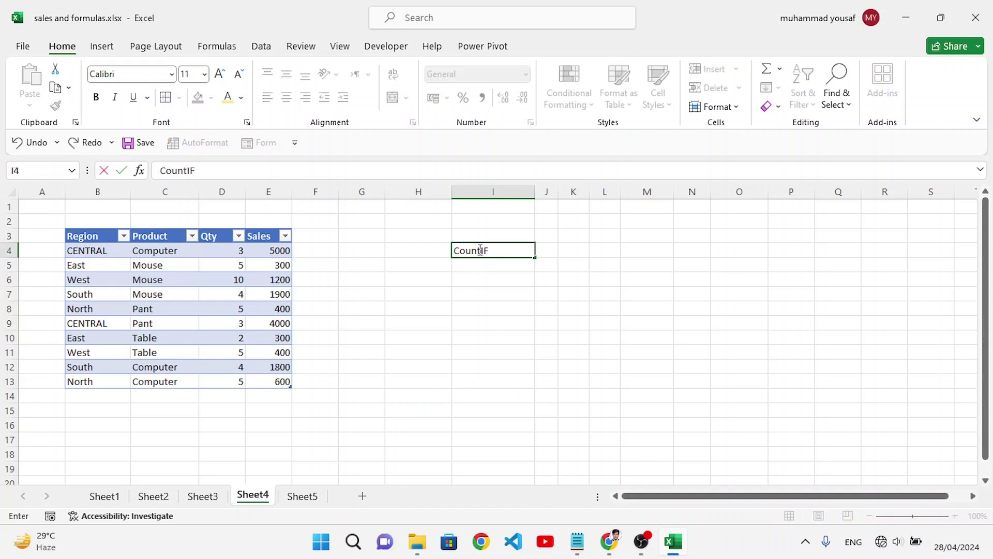
key(Return)
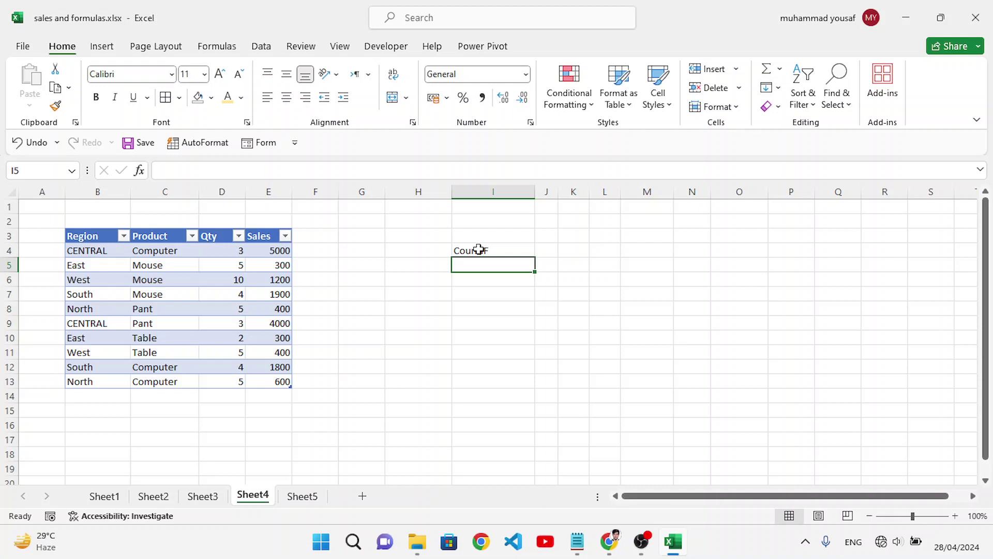
Step: Enter =COUNTIF(sales[Product],C4) in I5, counting 3 Computer entries
text(=countif)
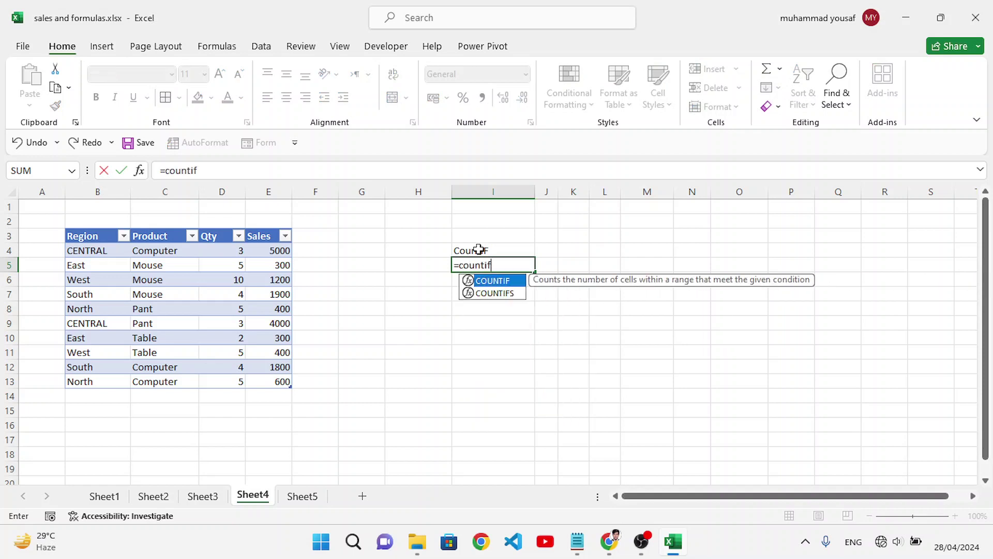
key(Escape)
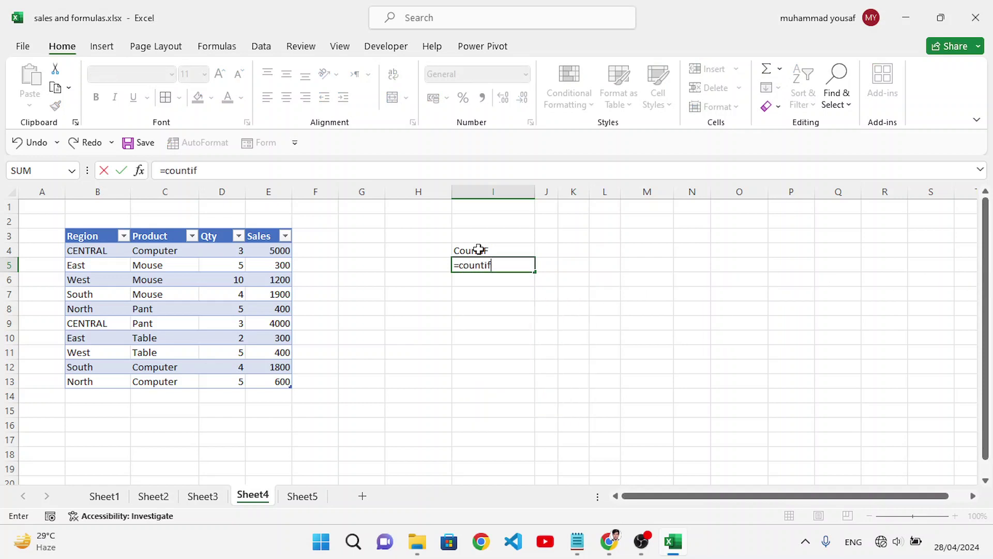
key(BackSpace)
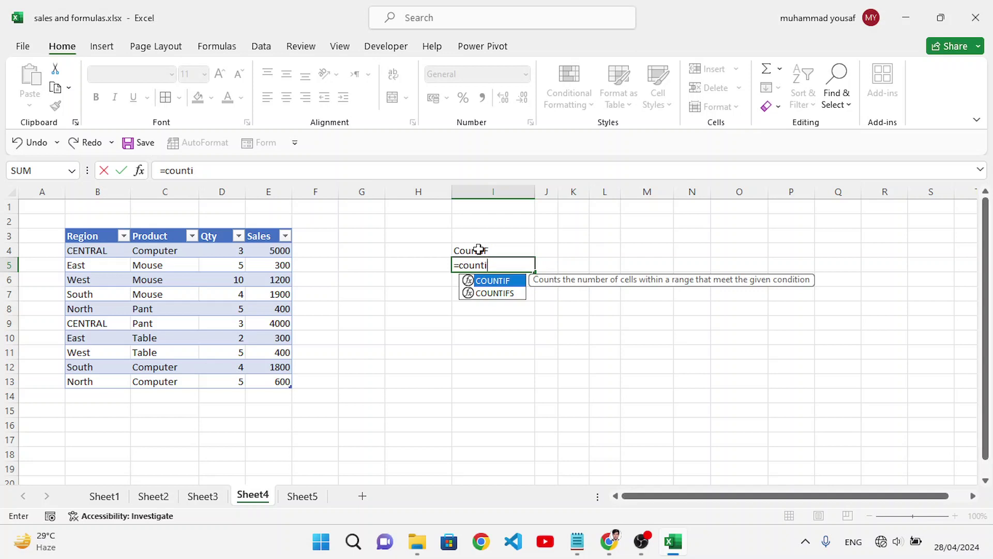
key(Tab)
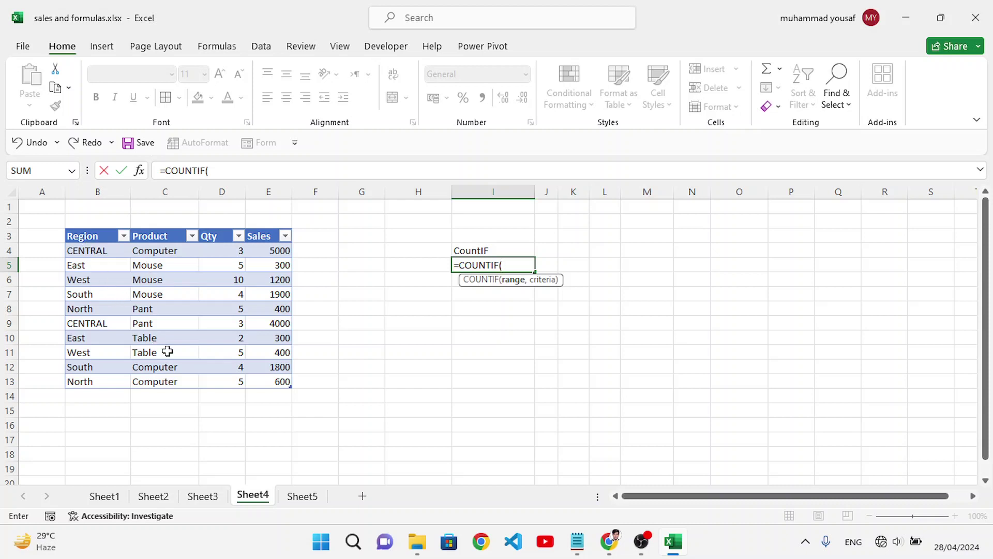
drag(157, 250, 158, 381)
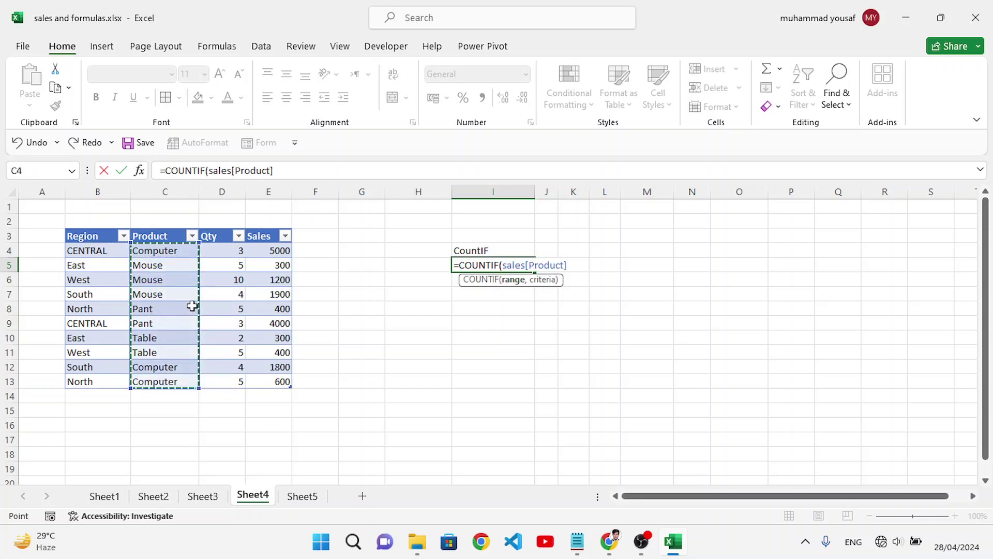
text(,)
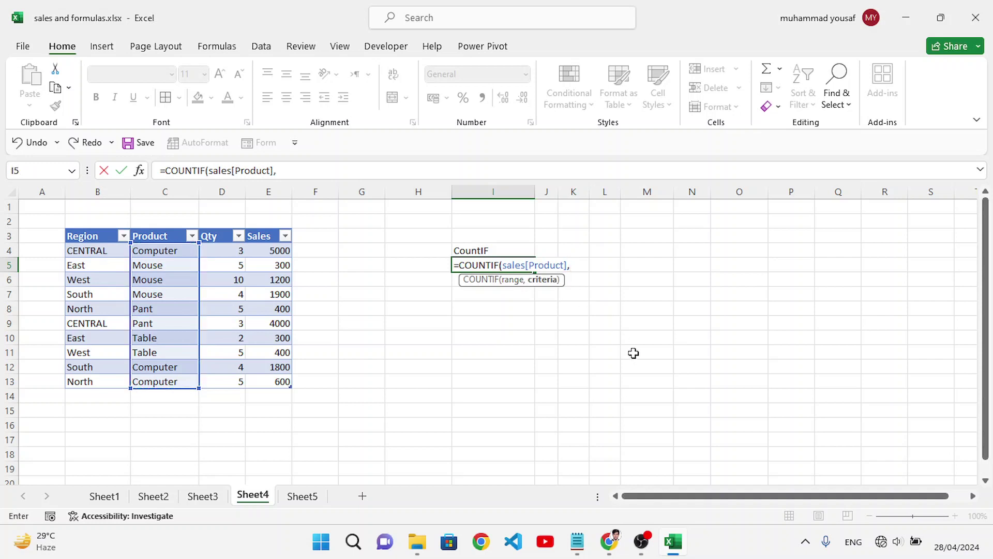
click(167, 251)
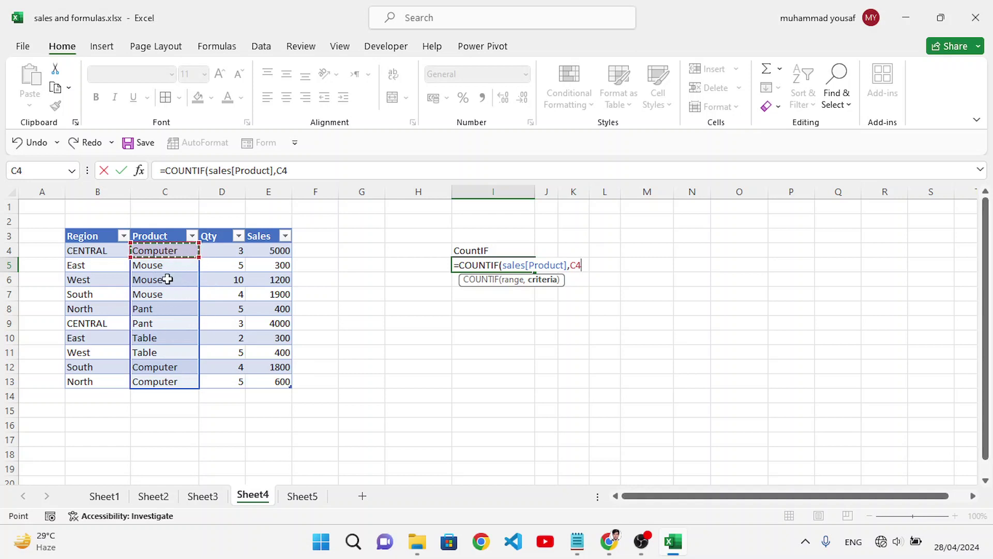
text())
key(Return)
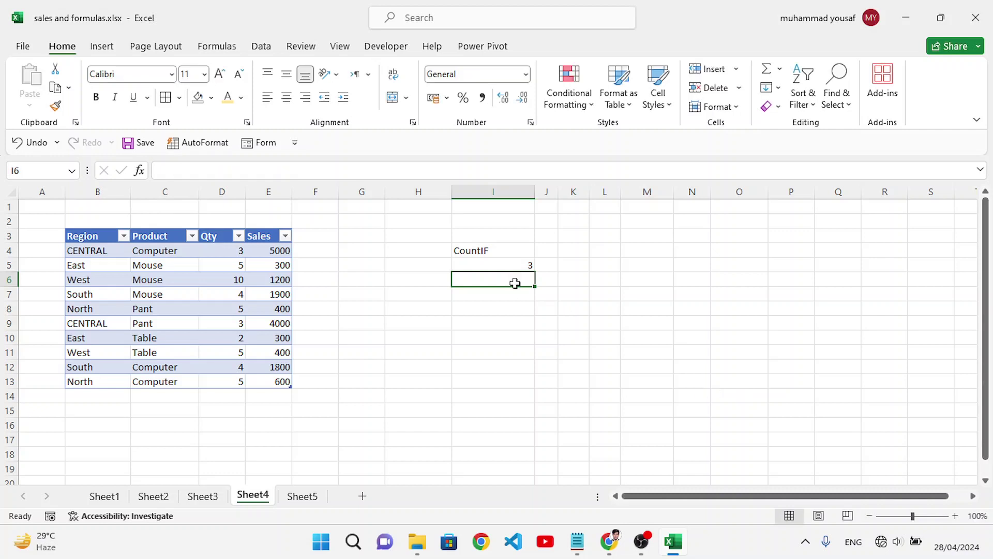
click(508, 266)
click(171, 252)
drag(181, 368, 178, 384)
click(171, 370)
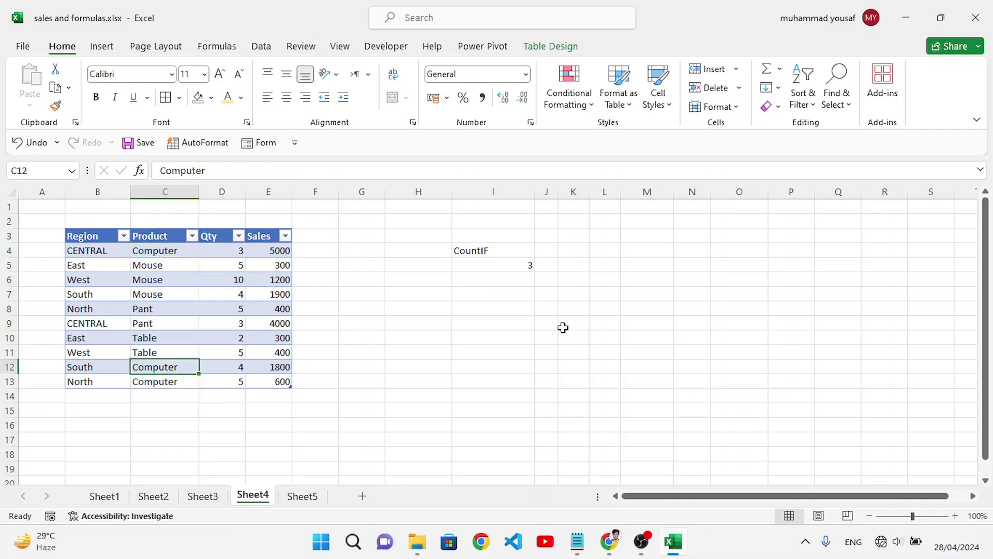
click(507, 283)
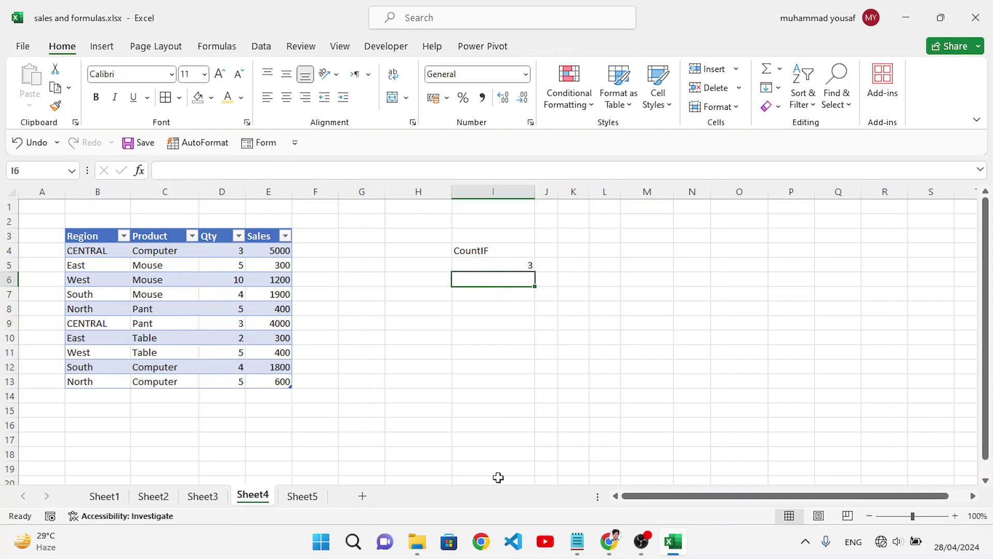
click(611, 547)
click(611, 546)
click(105, 497)
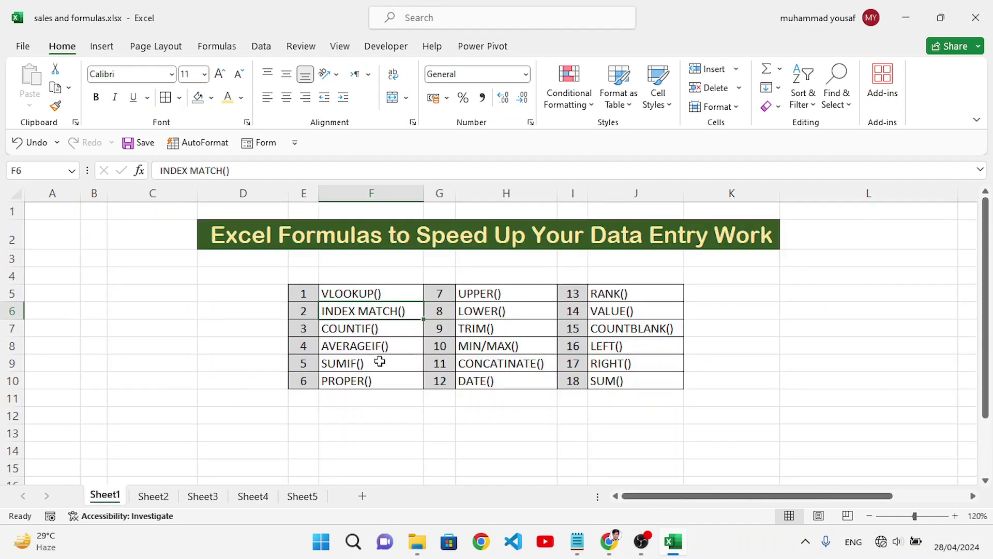
click(372, 347)
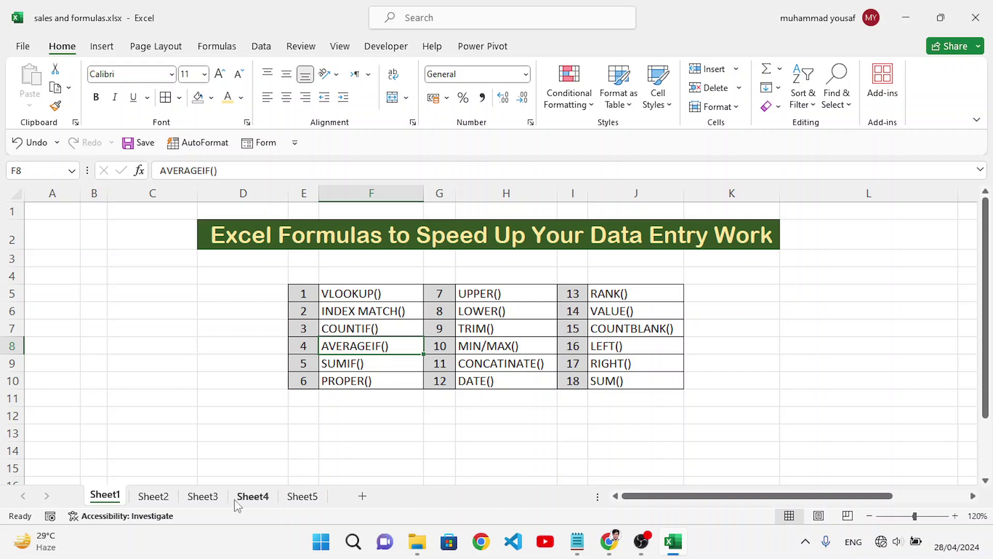
click(212, 498)
click(261, 498)
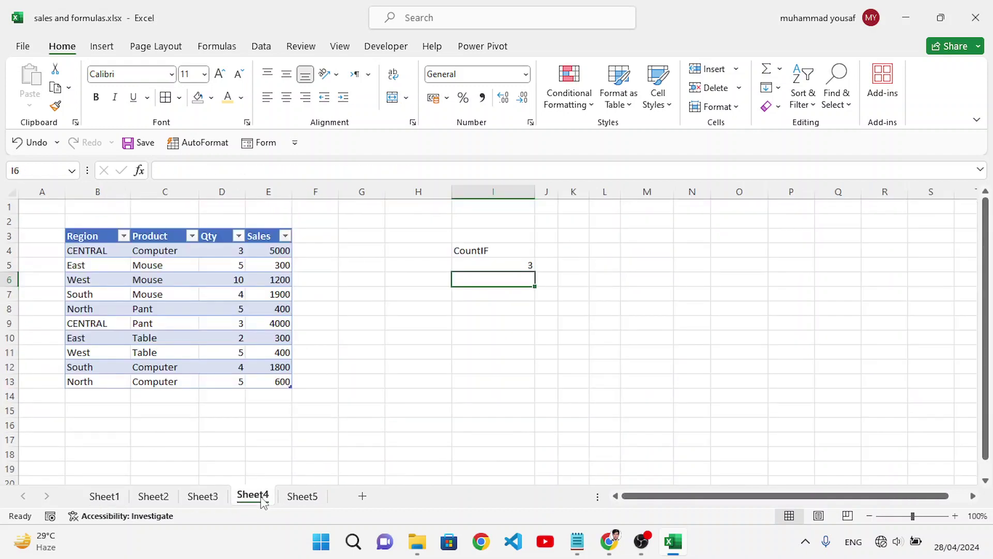
drag(491, 254, 494, 266)
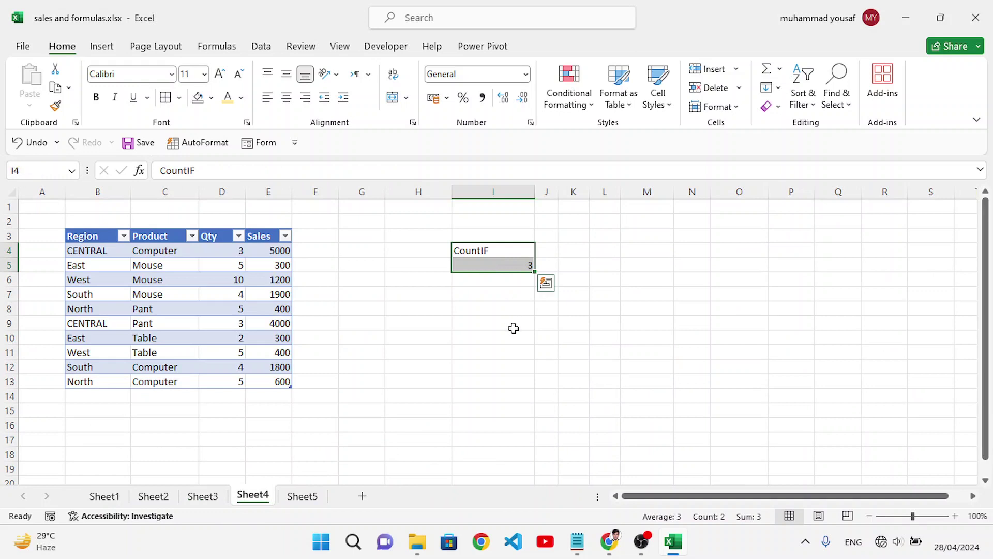
click(513, 326)
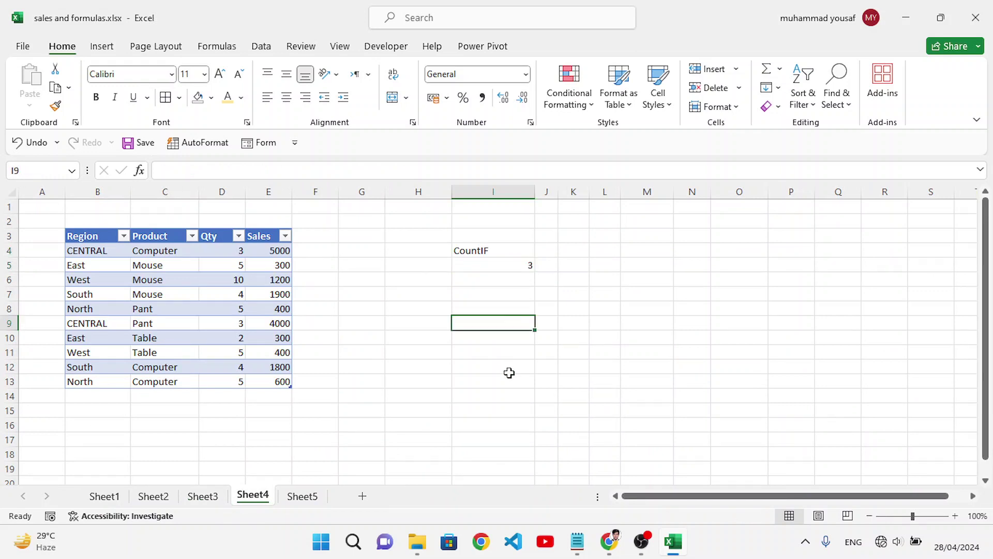
click(505, 292)
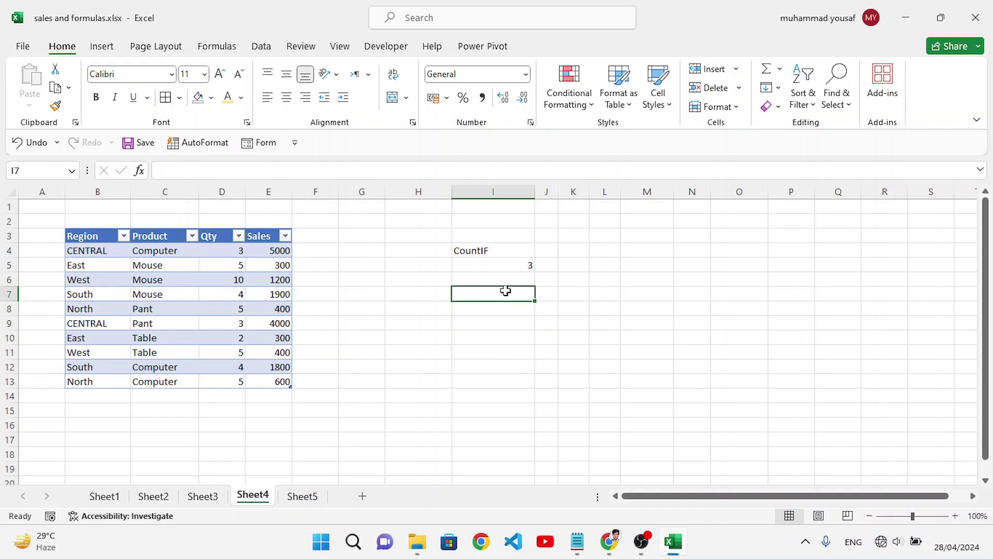
Step: Label I7 AverageIF and start an AVERAGEIF formula in I8 using the sales table as range
text(AverageIF)
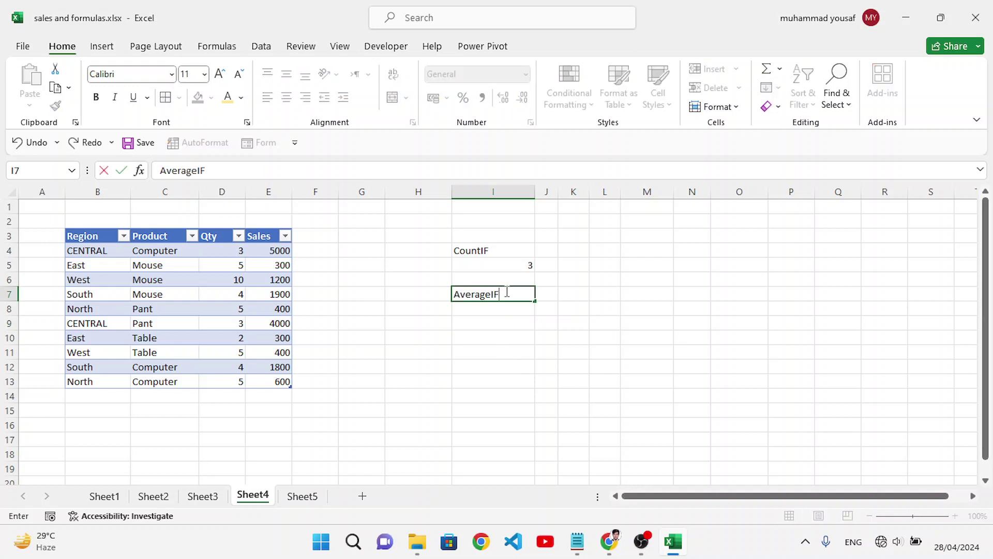
key(Return)
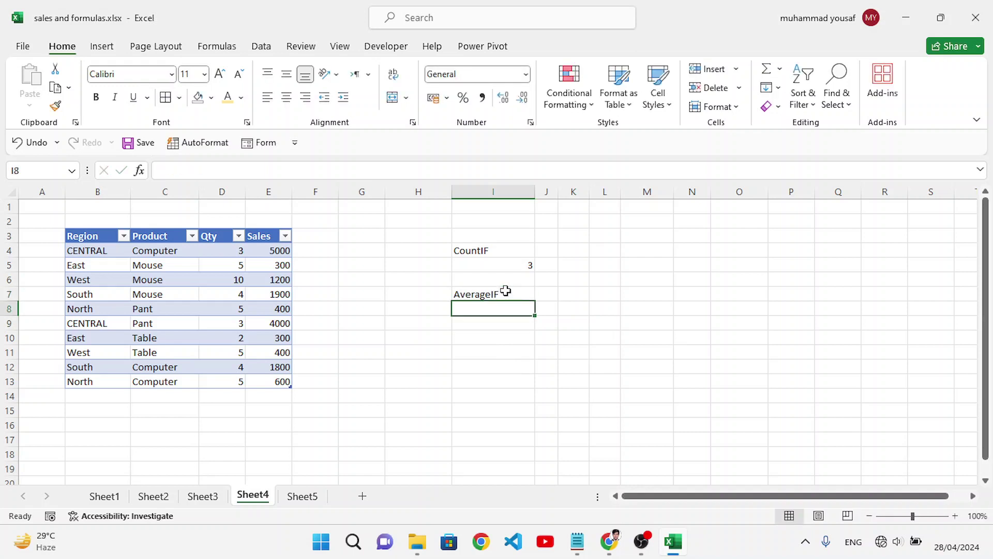
text(=aver)
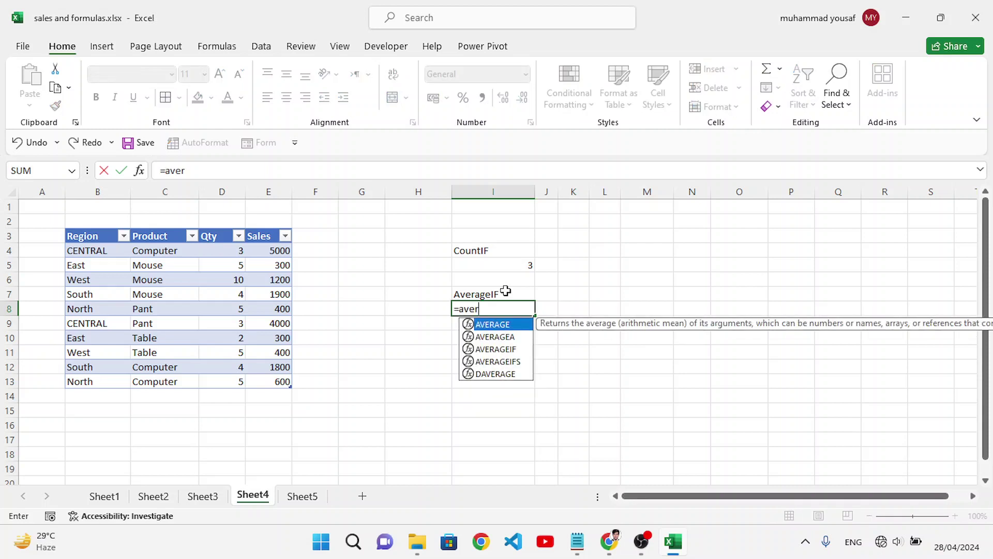
key(Down)
key(Down)
key(Tab)
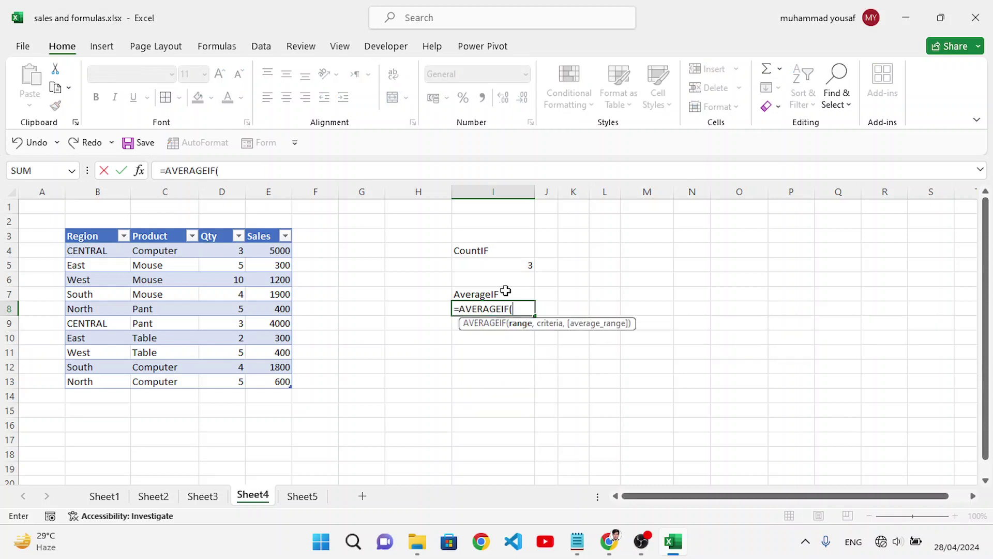
drag(88, 253, 240, 350)
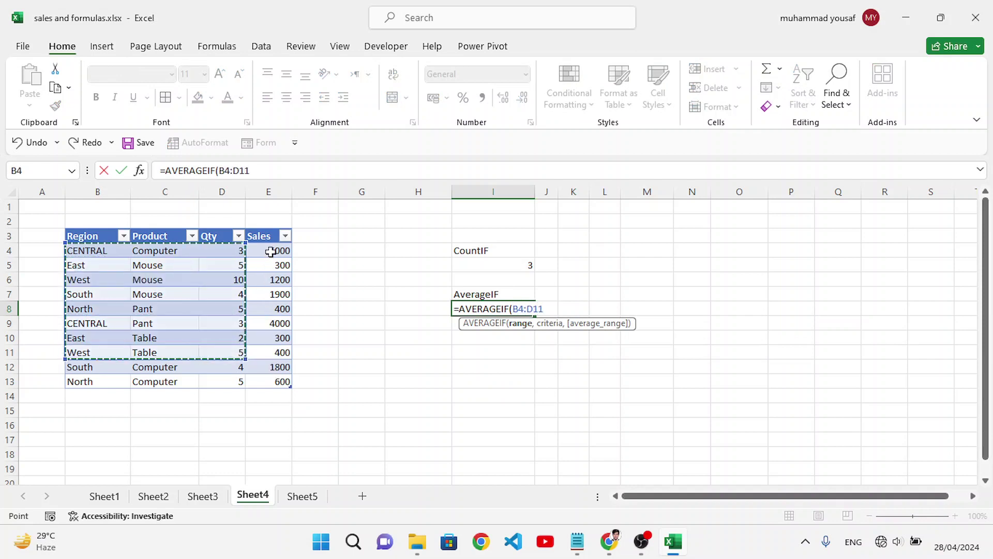
drag(271, 252, 281, 380)
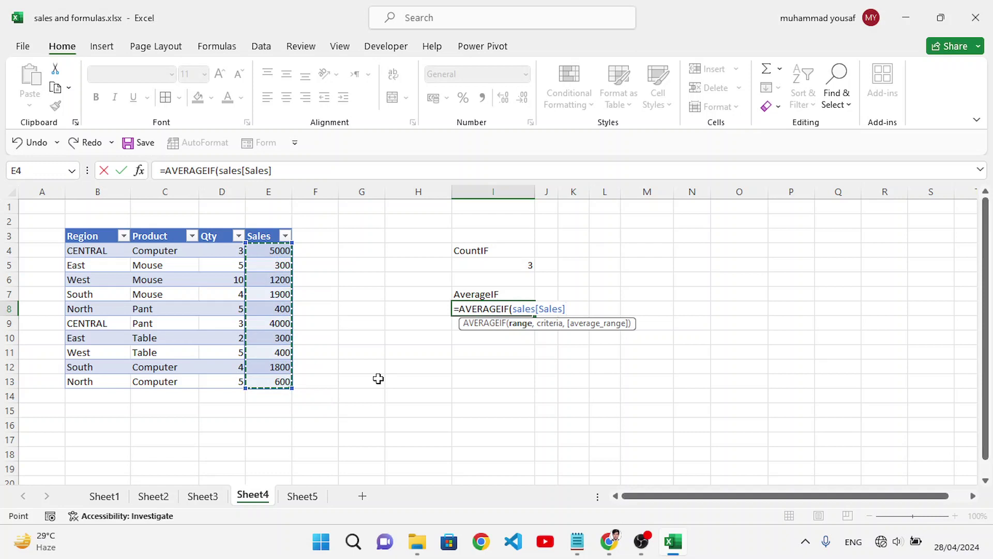
drag(98, 253, 275, 383)
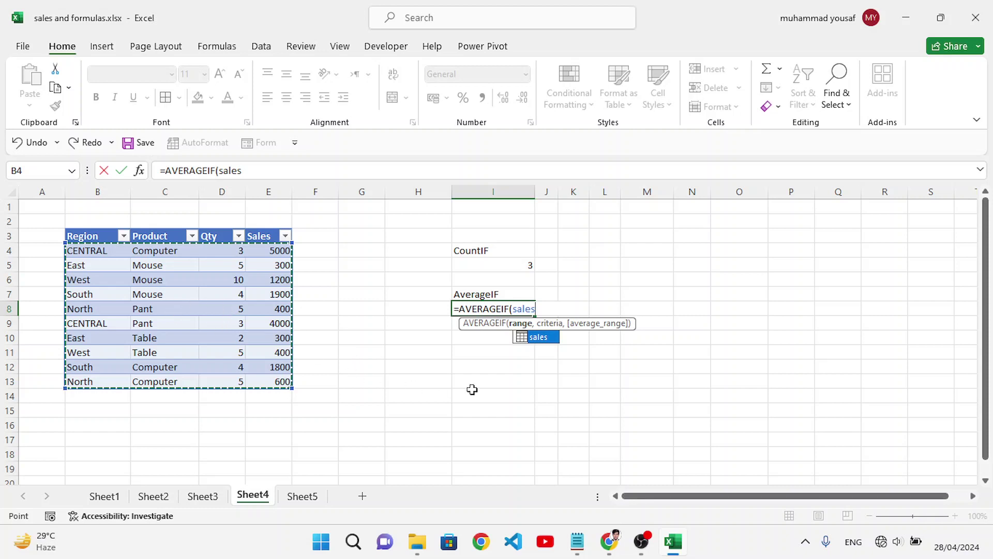
click(542, 340)
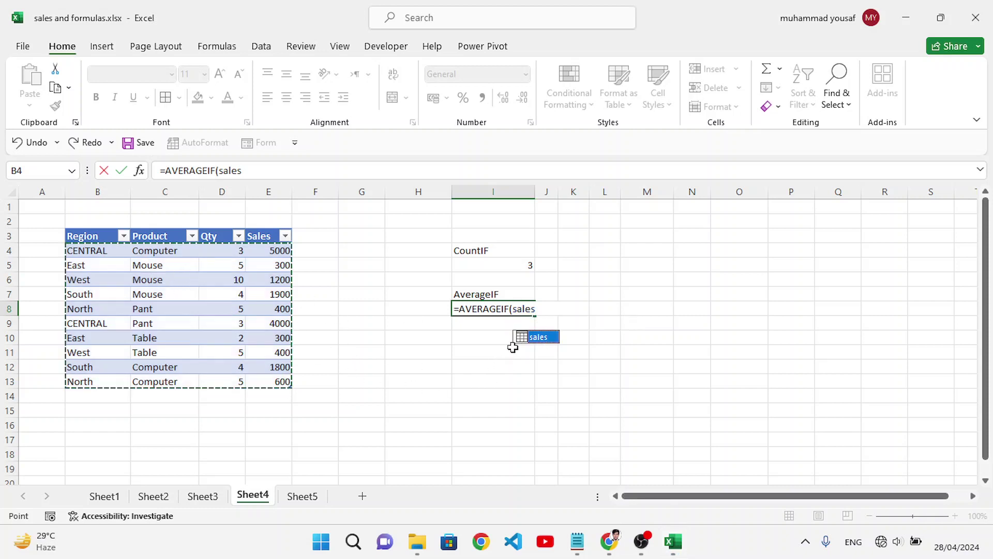
click(535, 308)
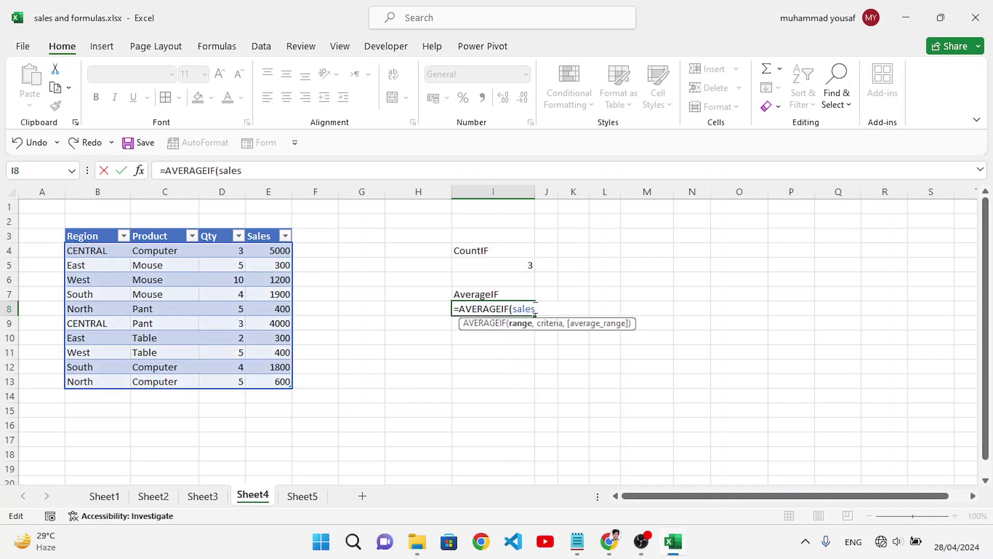
Step: Finish it as =AVERAGEIF(sales,C4,sales[Sales]), which returns #DIV/0!
text(,)
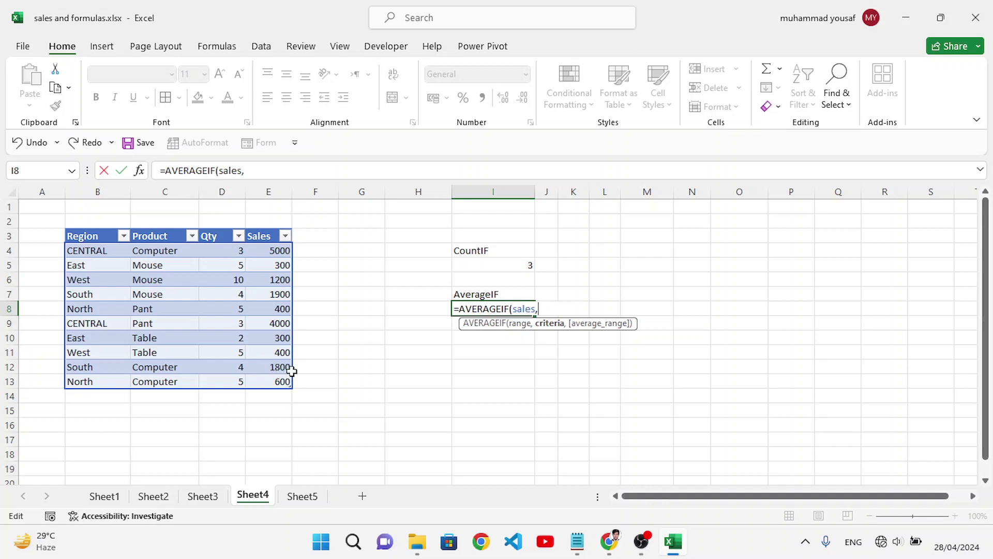
click(161, 252)
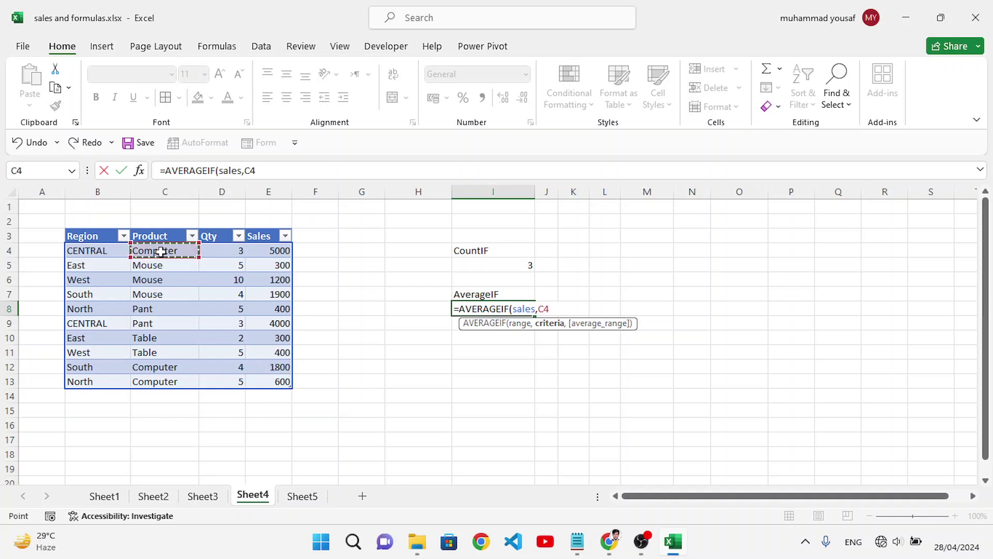
text(,)
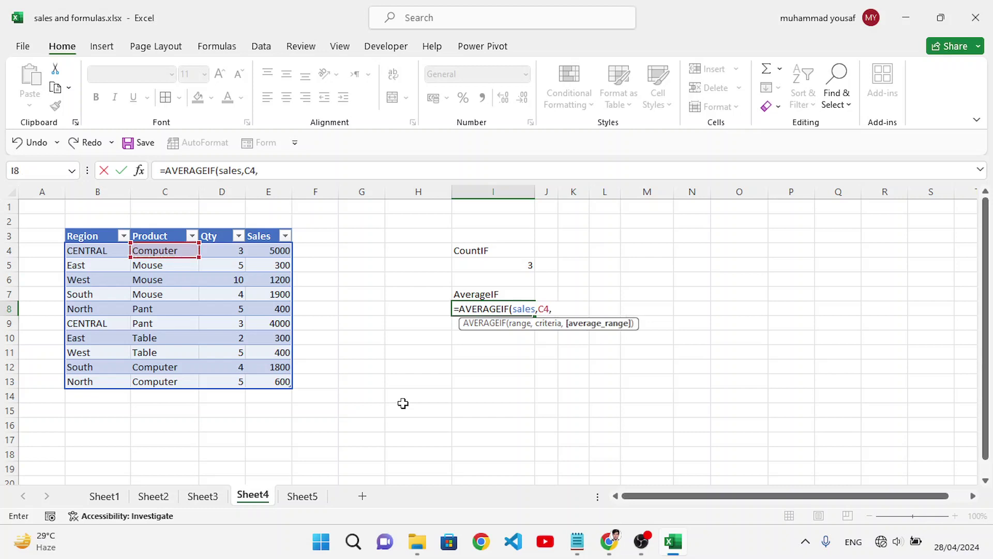
drag(275, 250, 283, 377)
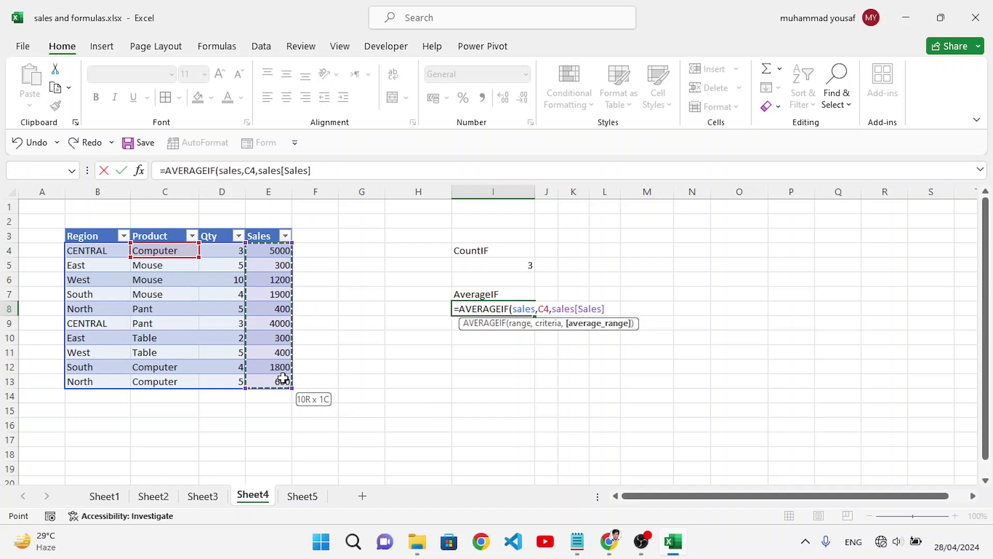
drag(283, 378, 283, 378)
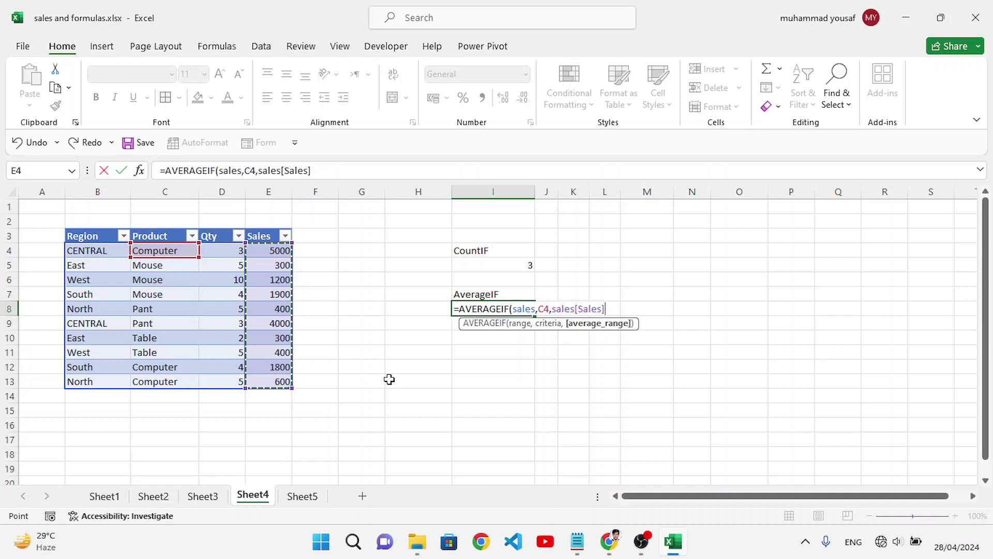
text())
key(Return)
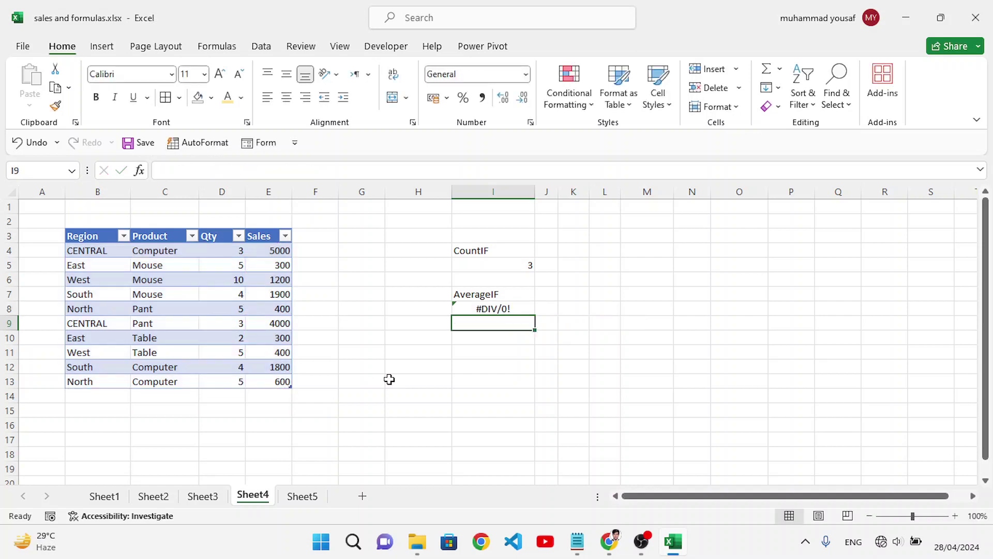
click(488, 308)
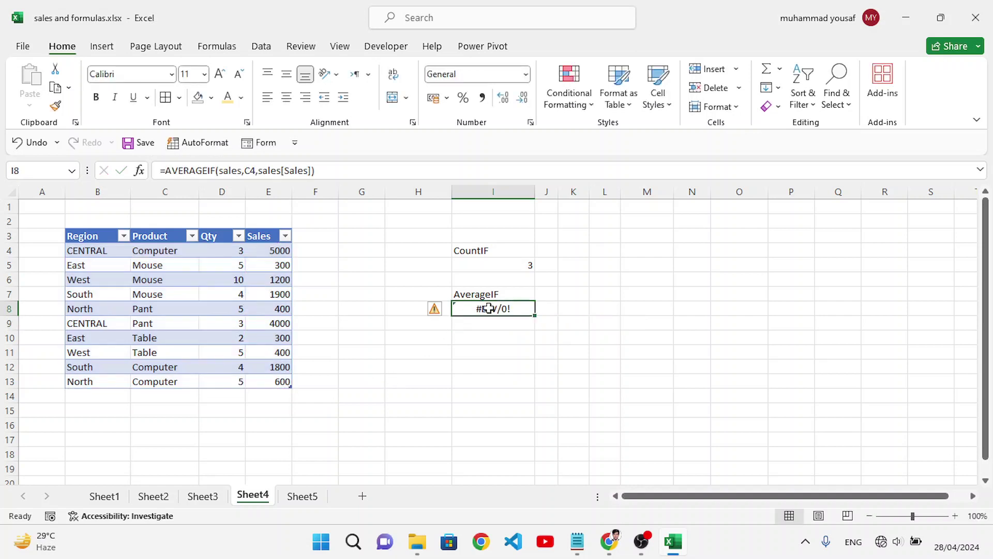
Step: Clear the erroring formula from I8 and start a fresh AVERAGEIF there
key(Delete)
click(512, 348)
click(503, 308)
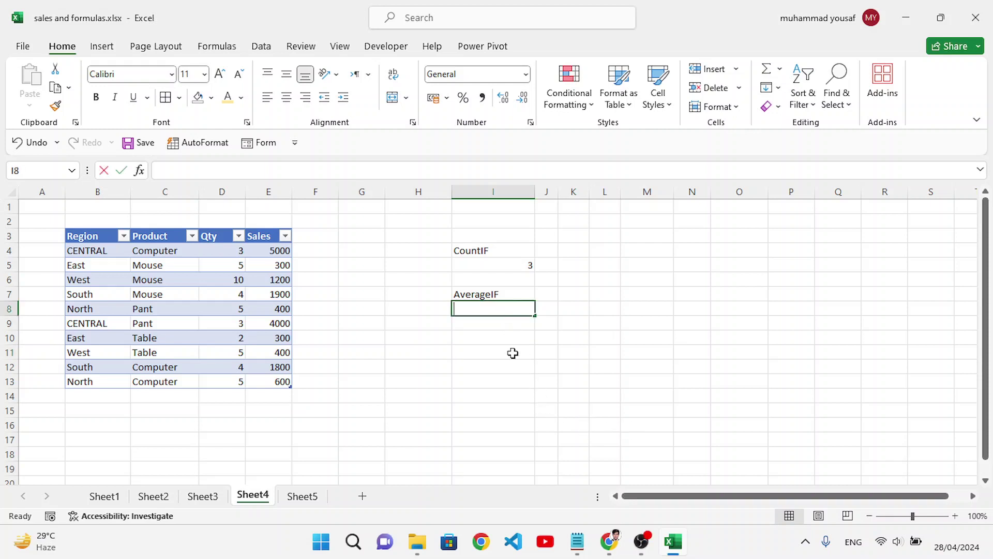
text(=ave)
key(Down)
key(Down)
key(Down)
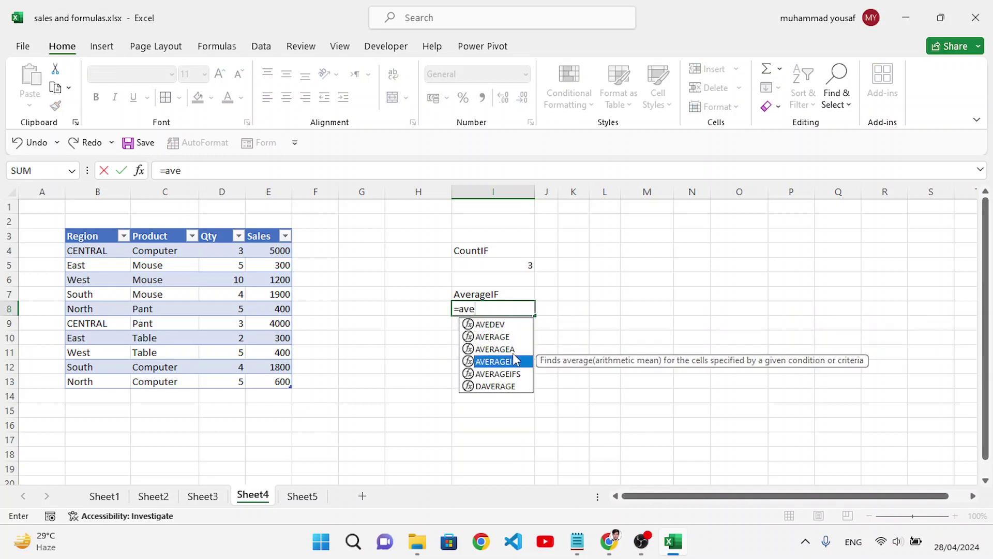
double_click(513, 356)
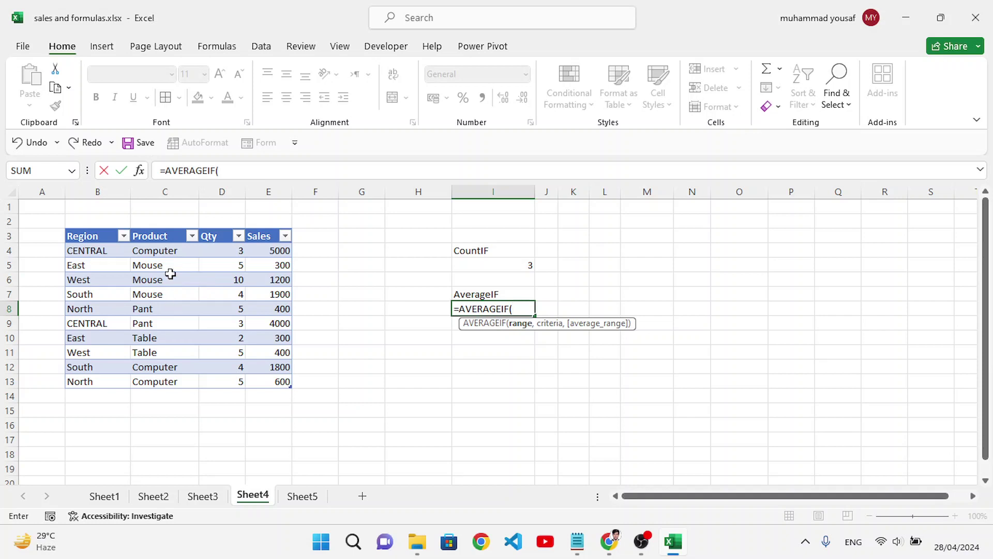
Step: Complete =AVERAGEIF(sales[Product],C10,sales[Sales]) to average the Sales for Table
drag(160, 253, 167, 376)
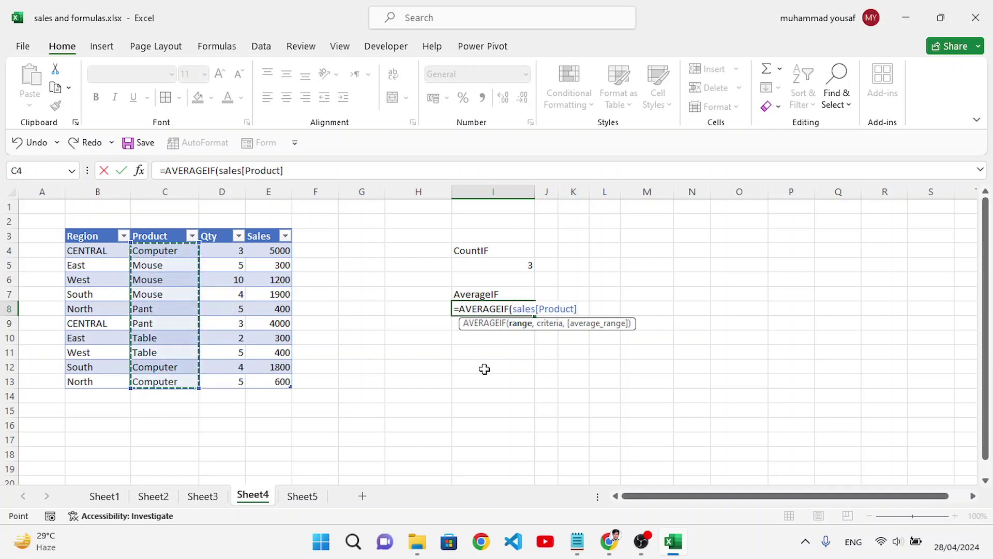
text(,)
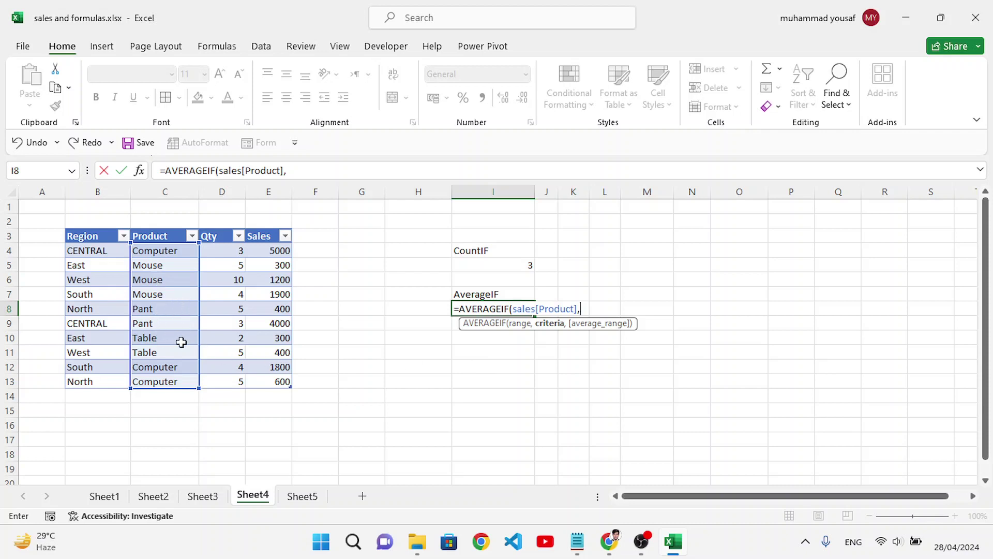
click(155, 339)
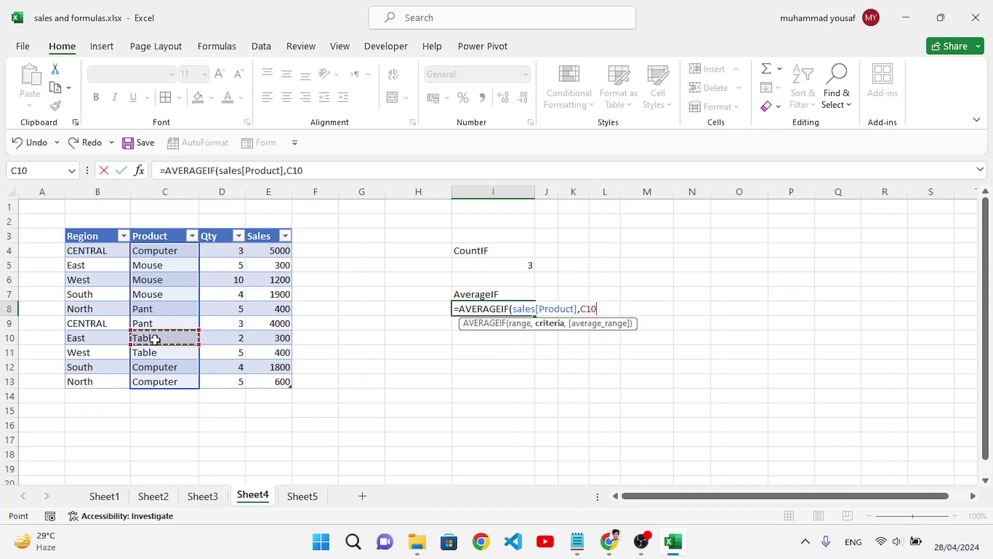
text(,)
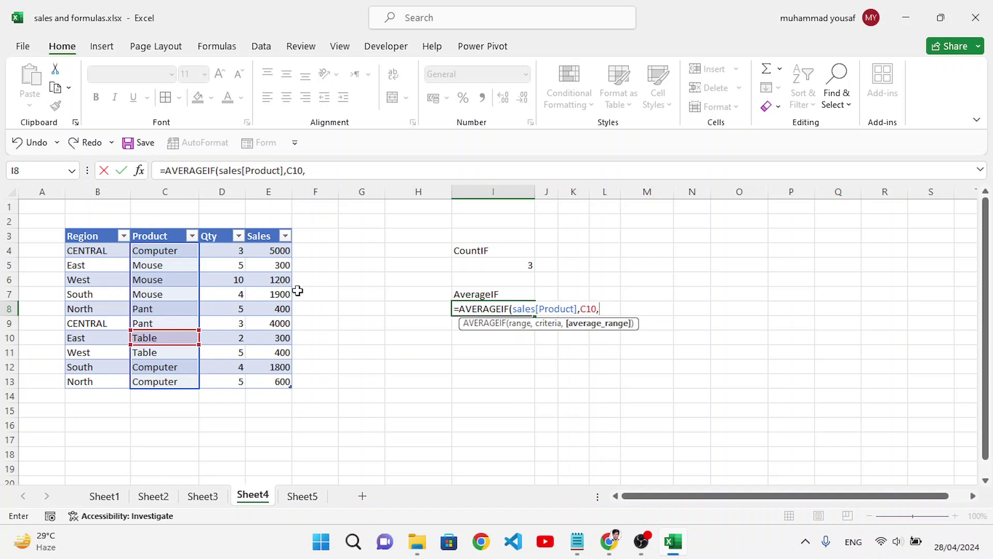
drag(273, 253, 283, 381)
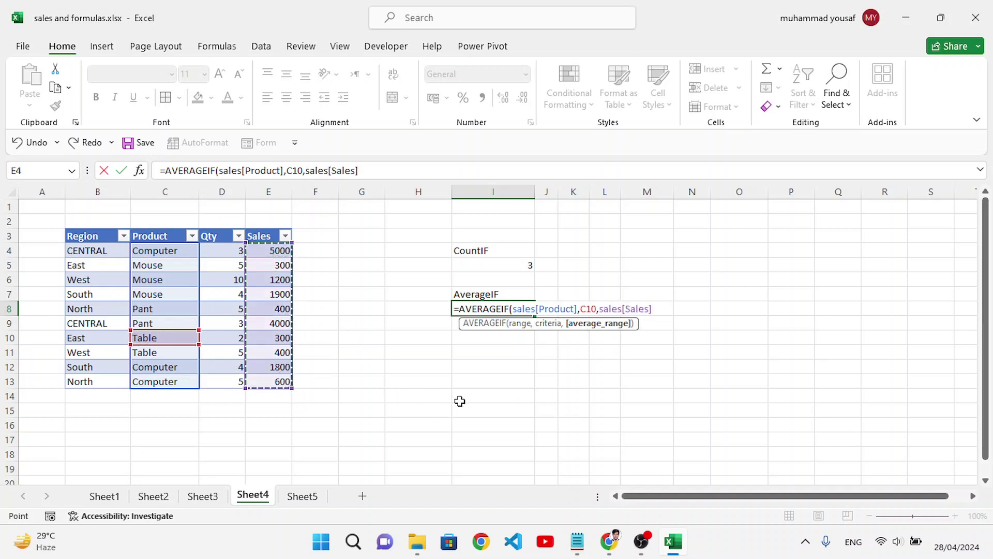
text())
key(Return)
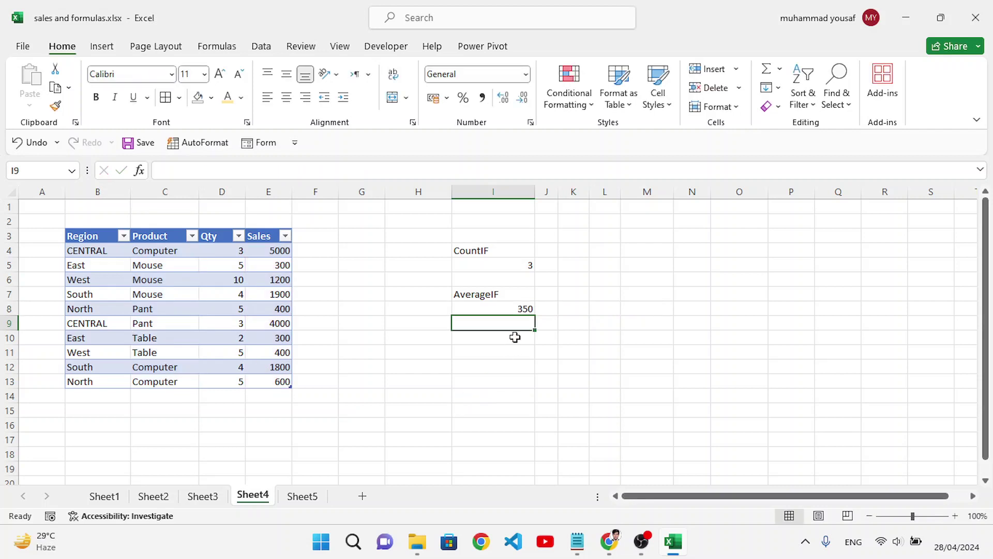
Step: Verify the 350 result against the two Table rows, glancing at Sheet1 and back
click(516, 309)
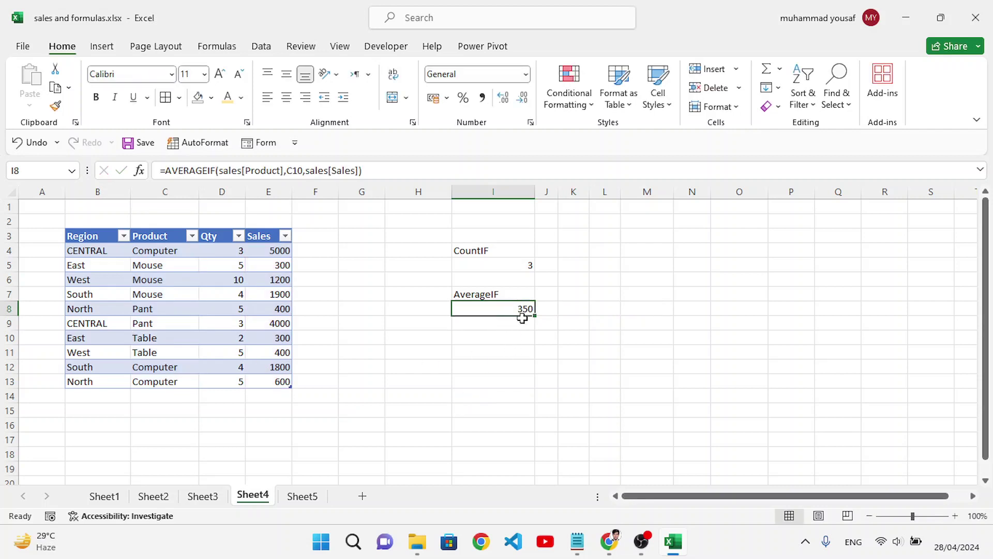
drag(146, 336, 155, 352)
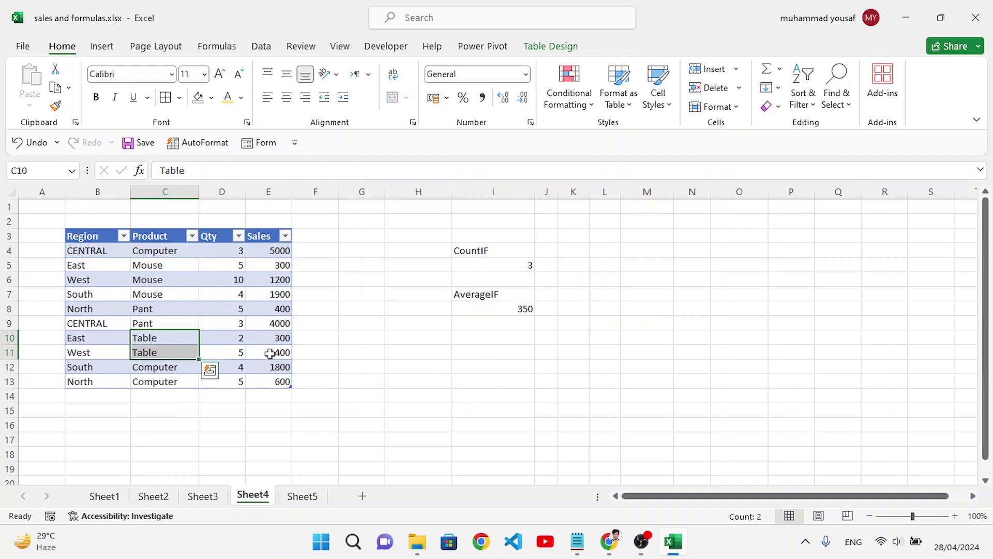
click(495, 309)
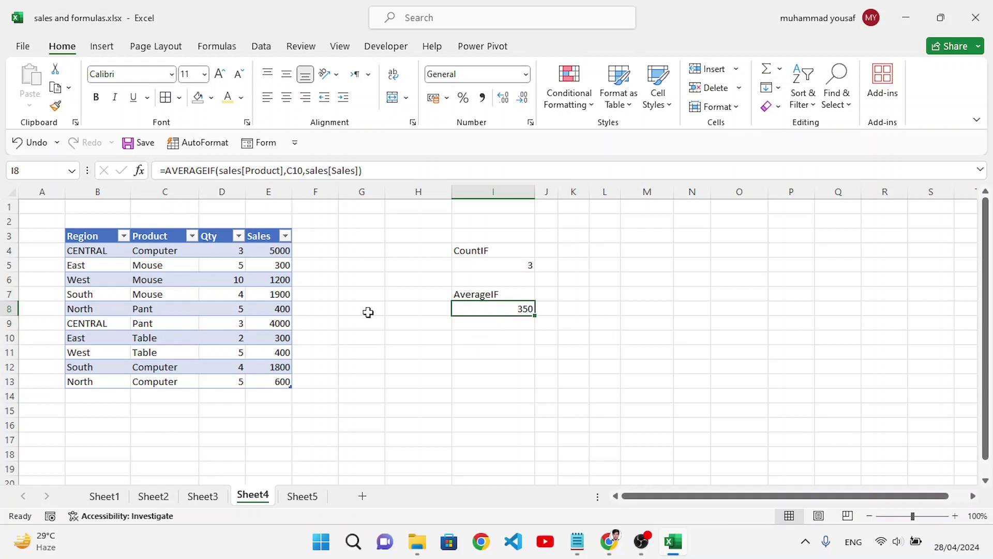
click(481, 298)
click(488, 311)
click(104, 496)
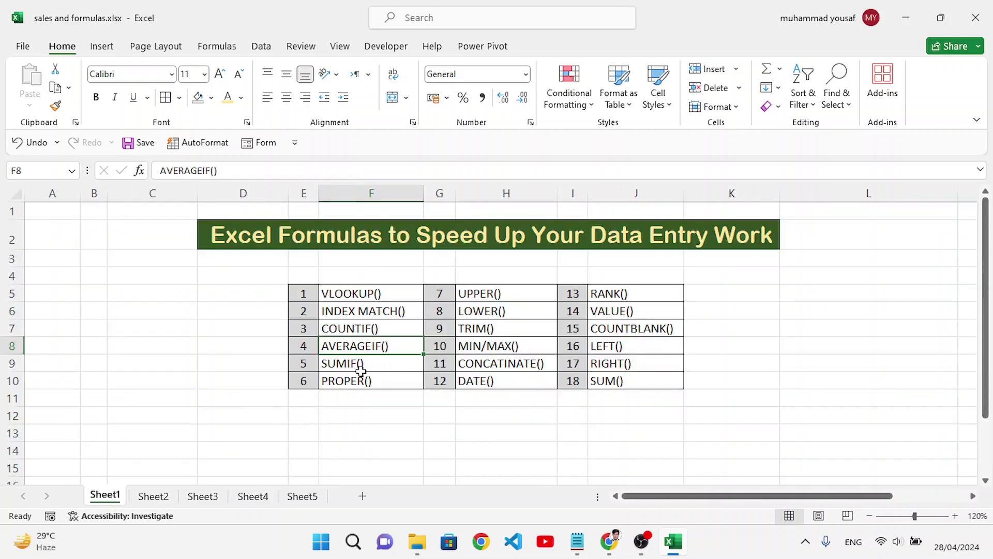
click(266, 495)
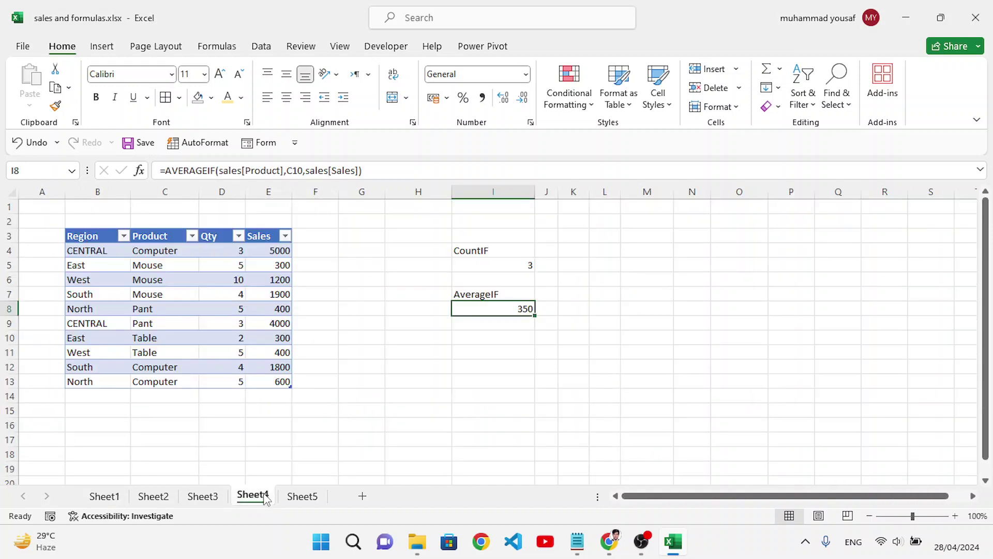
click(519, 339)
Step: Type the SumIF heading into I10
text(SumIF)
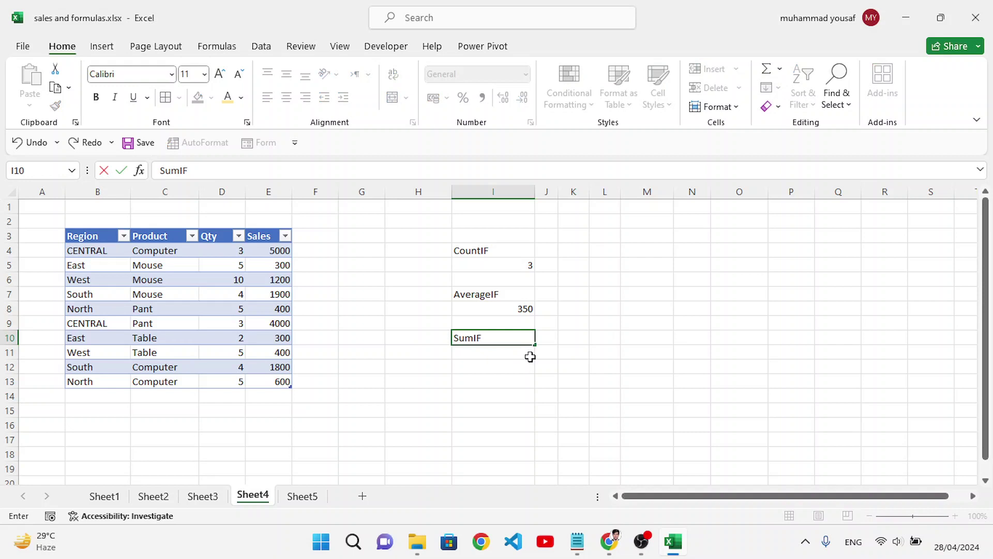
key(Return)
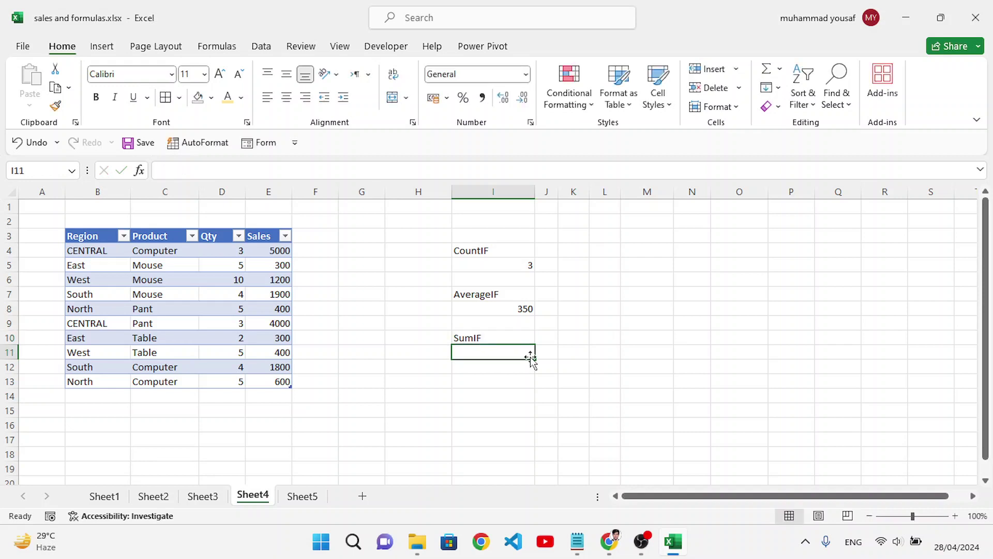
drag(272, 251, 286, 383)
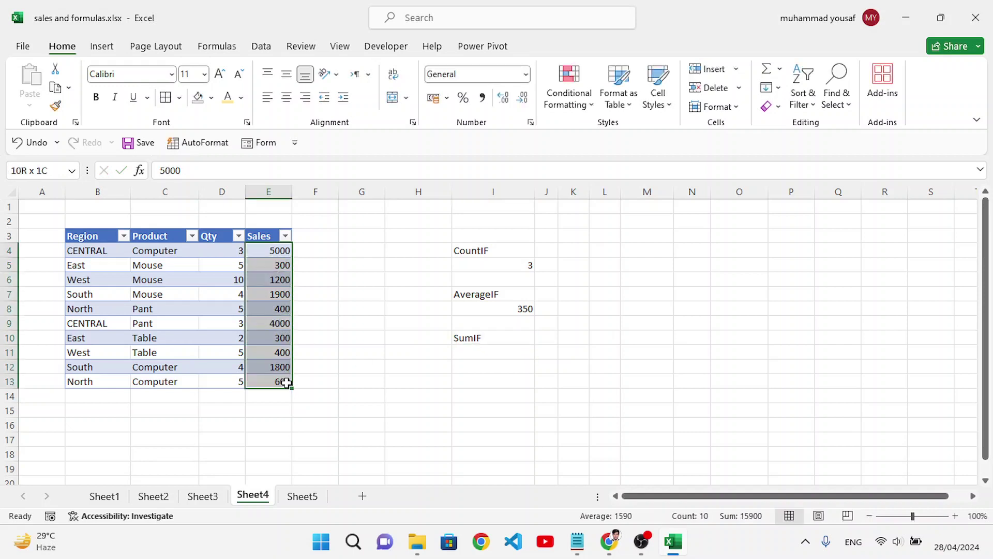
click(448, 357)
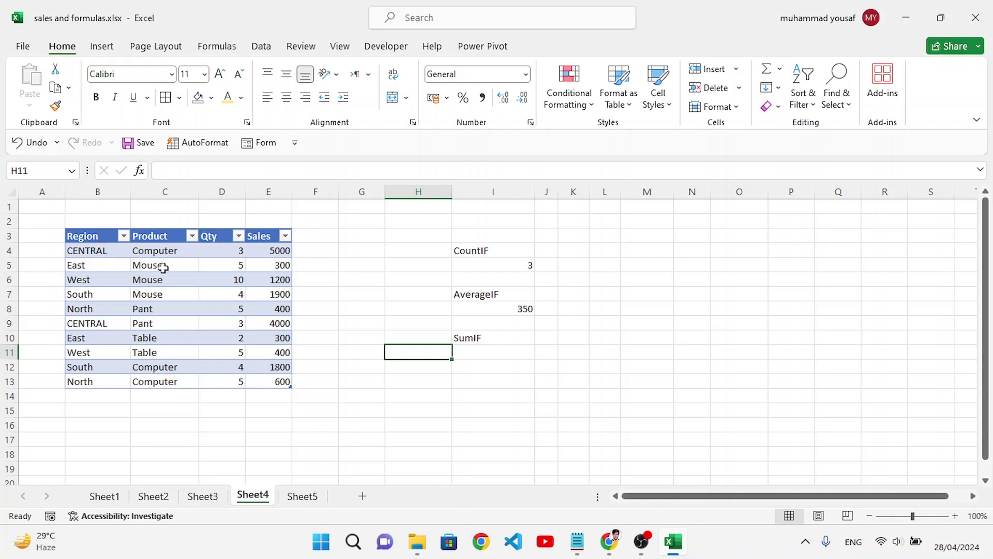
click(482, 346)
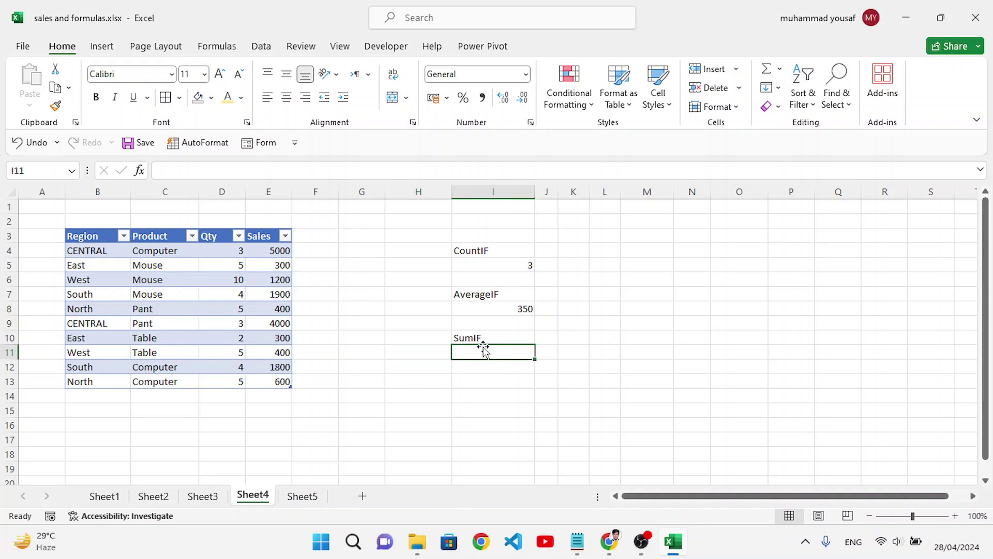
Step: Enter =SUMIF(sales[Product],C9,sales[Sales]) in I11, totalling 4400 for Pant
text(=sumif)
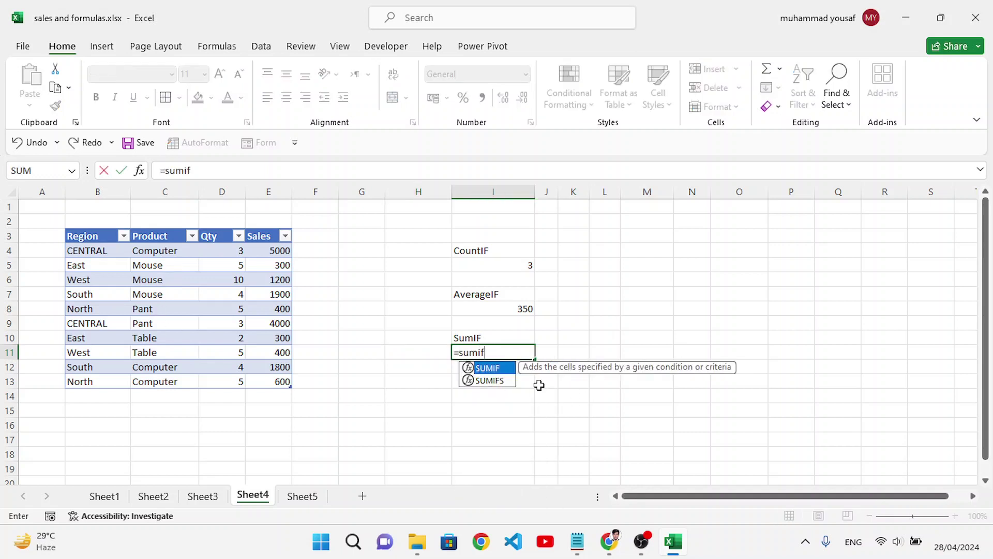
key(Tab)
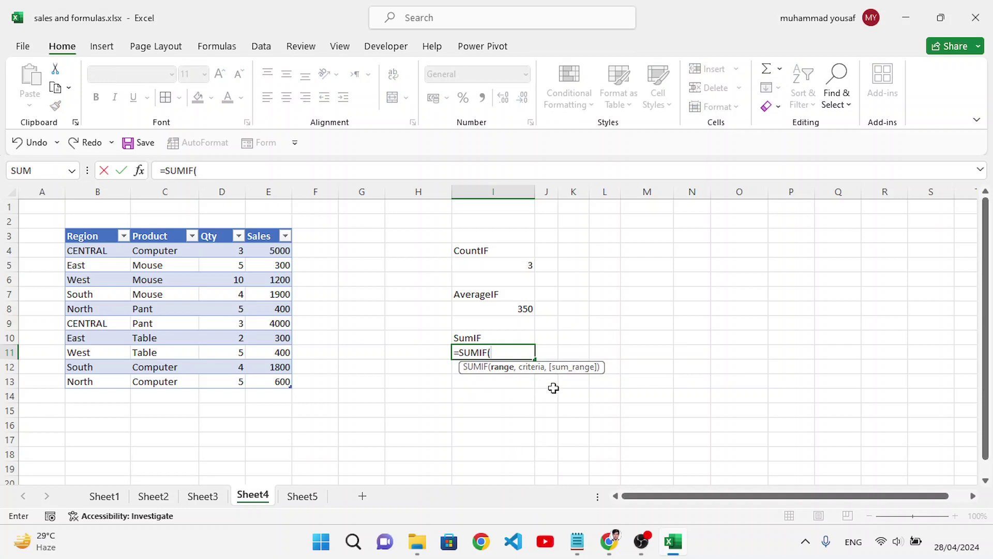
drag(153, 251, 151, 379)
text(,)
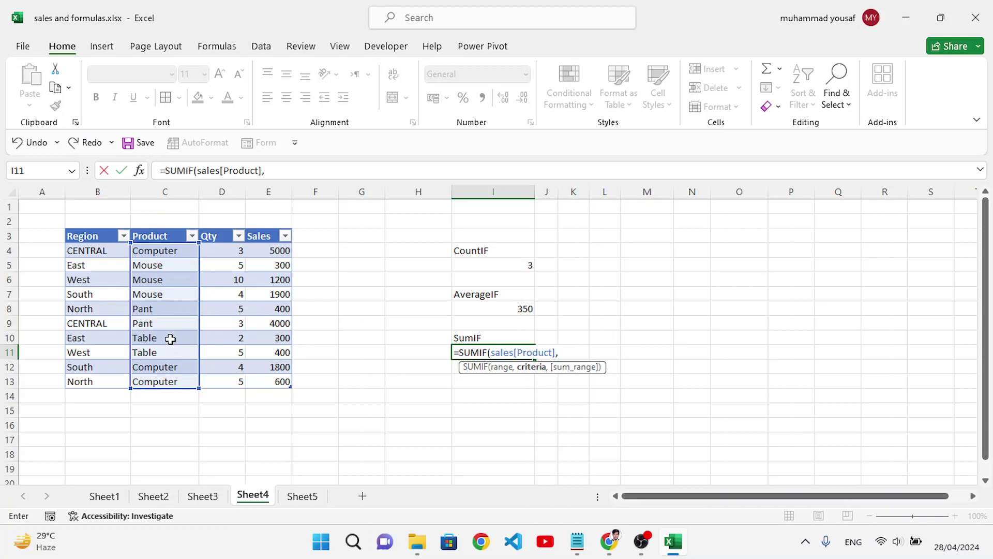
click(155, 324)
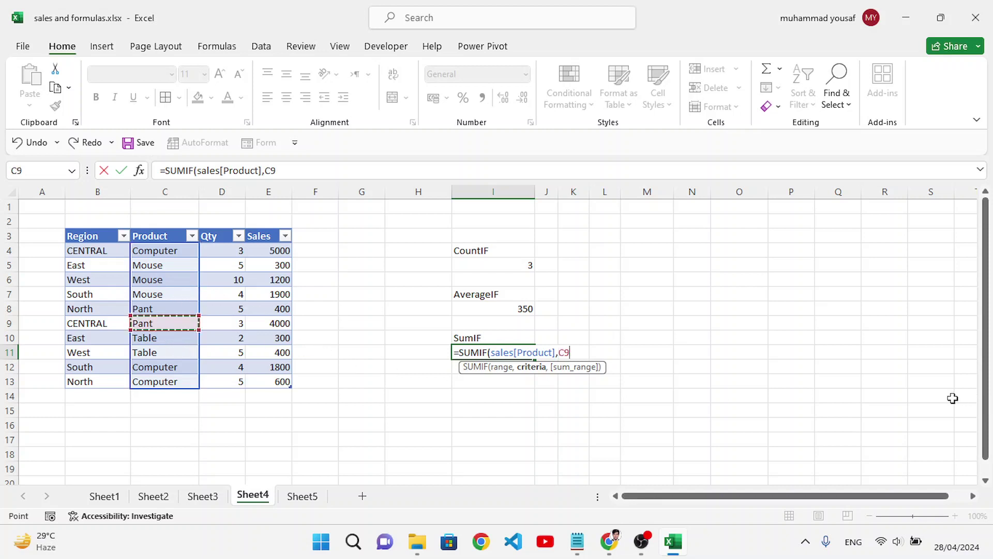
text(,)
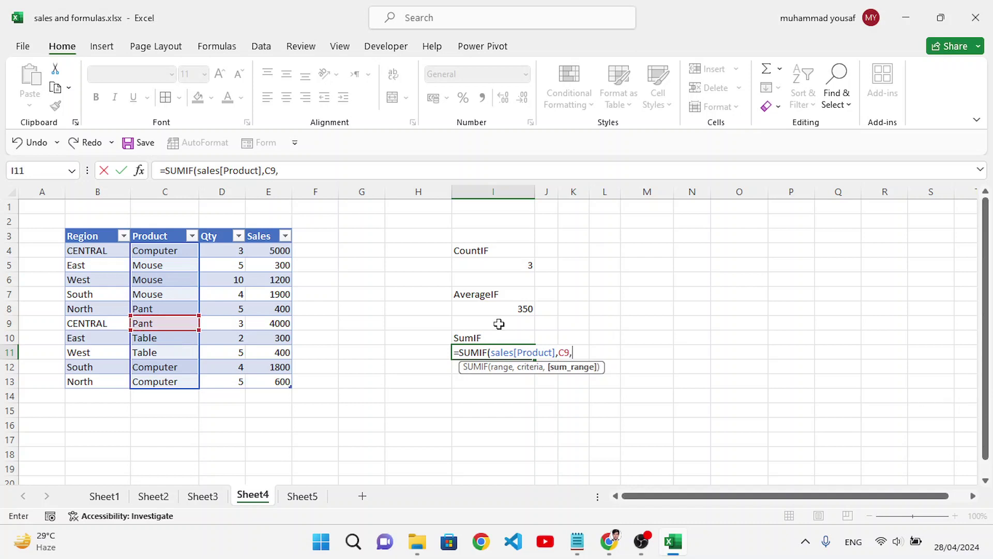
drag(283, 251, 277, 381)
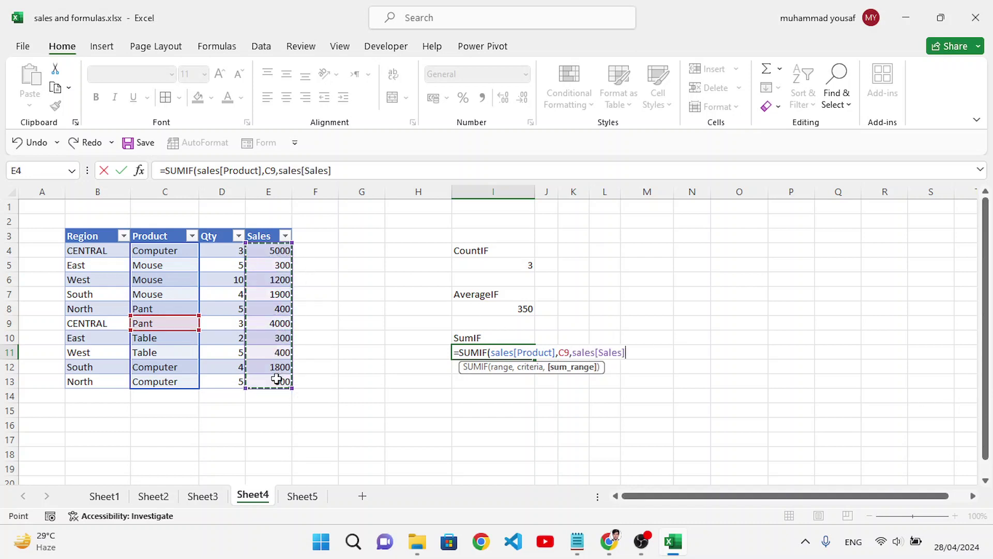
text())
key(Return)
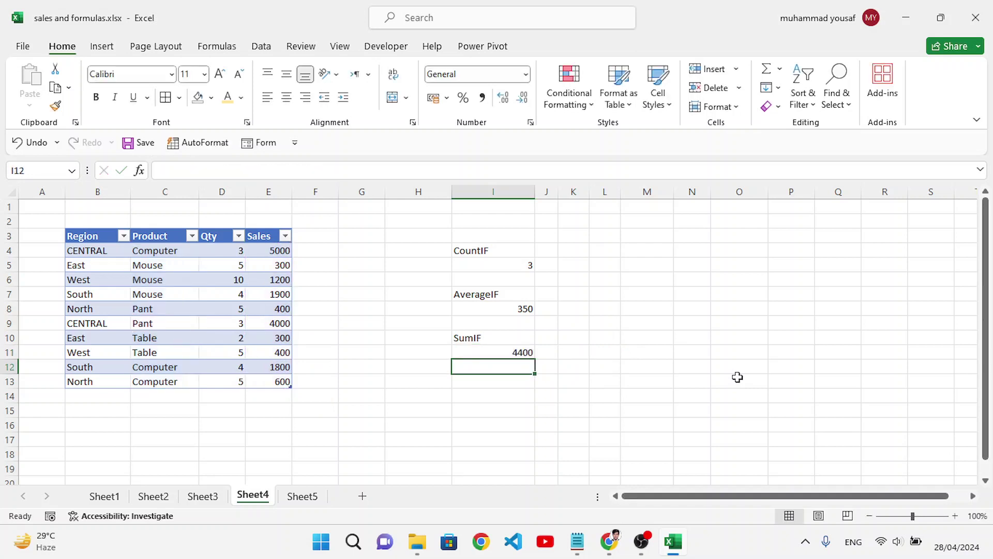
click(495, 347)
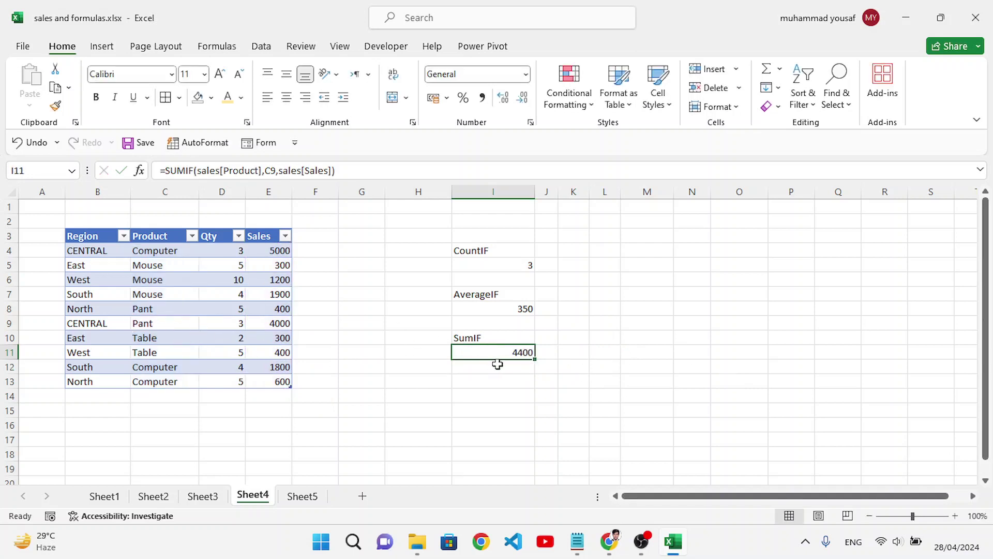
Step: Check the Pant sales values, then switch via Sheet1 to Sheet5's names and scores
click(277, 324)
click(277, 309)
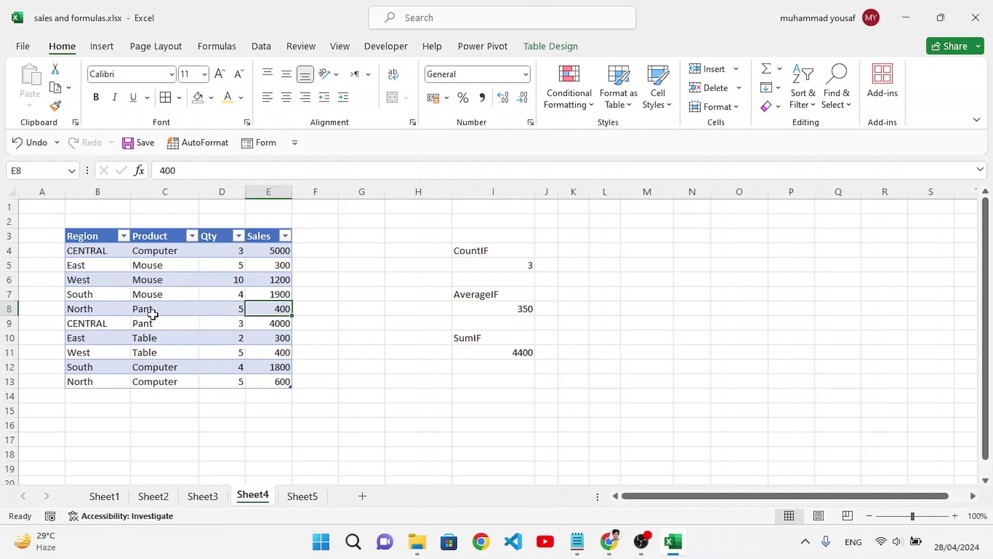
drag(151, 311, 156, 317)
click(104, 496)
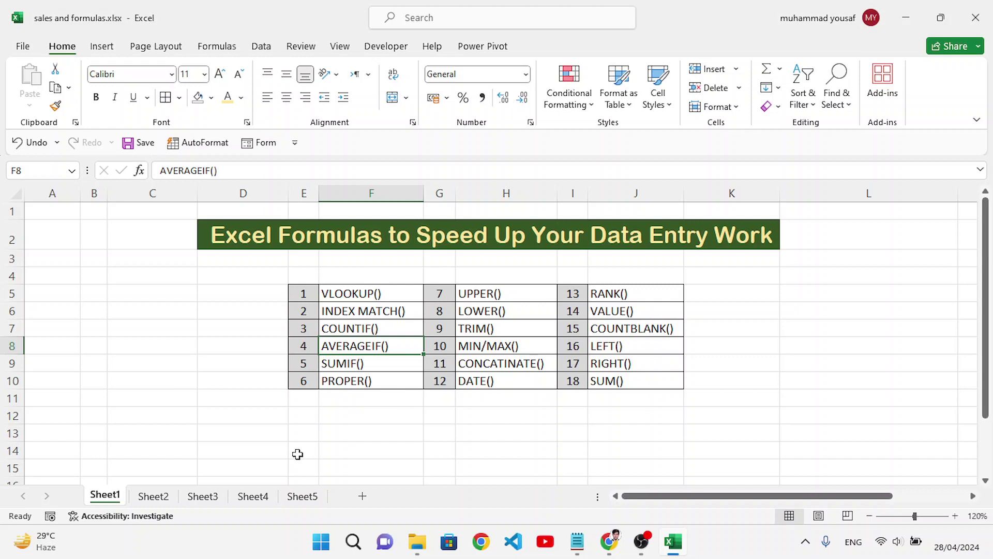
click(253, 496)
click(314, 438)
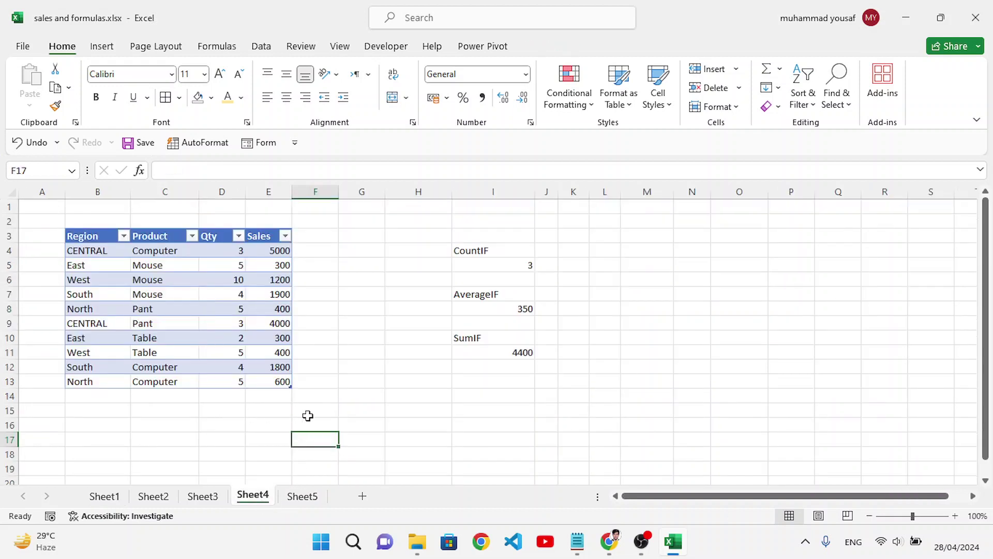
click(302, 496)
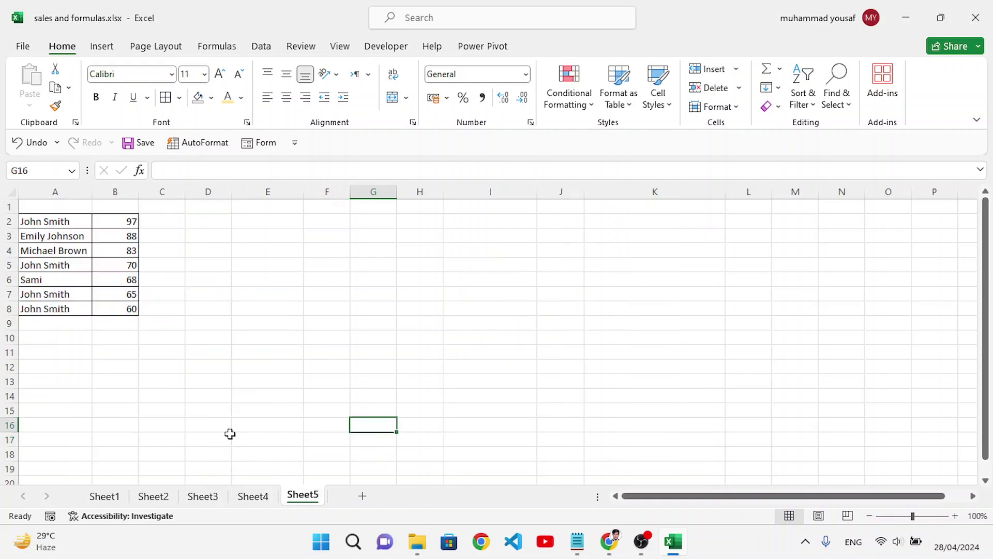
Step: Enter a sample name with a lowercase surname in I9 on Sheet5
click(203, 495)
click(303, 499)
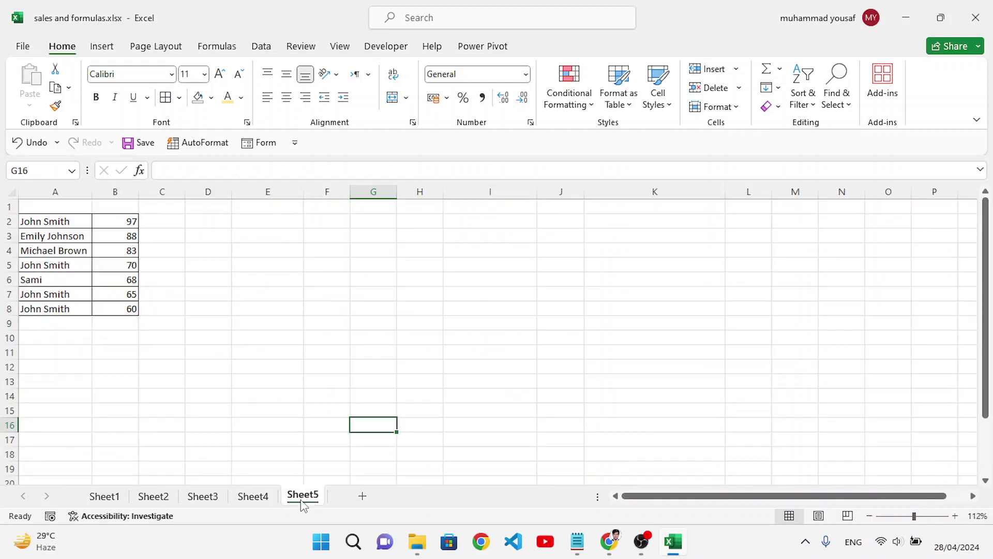
click(484, 324)
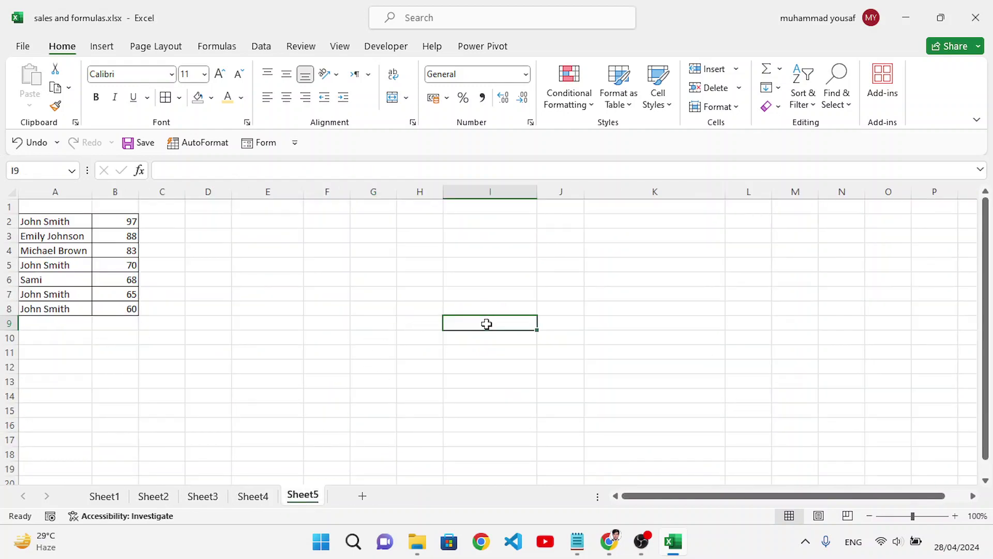
text(John smith)
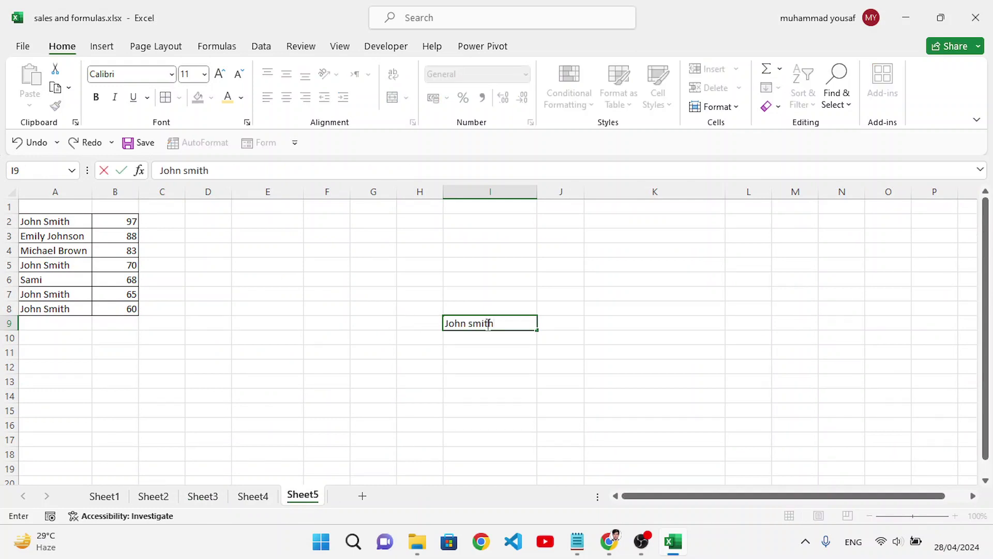
key(Return)
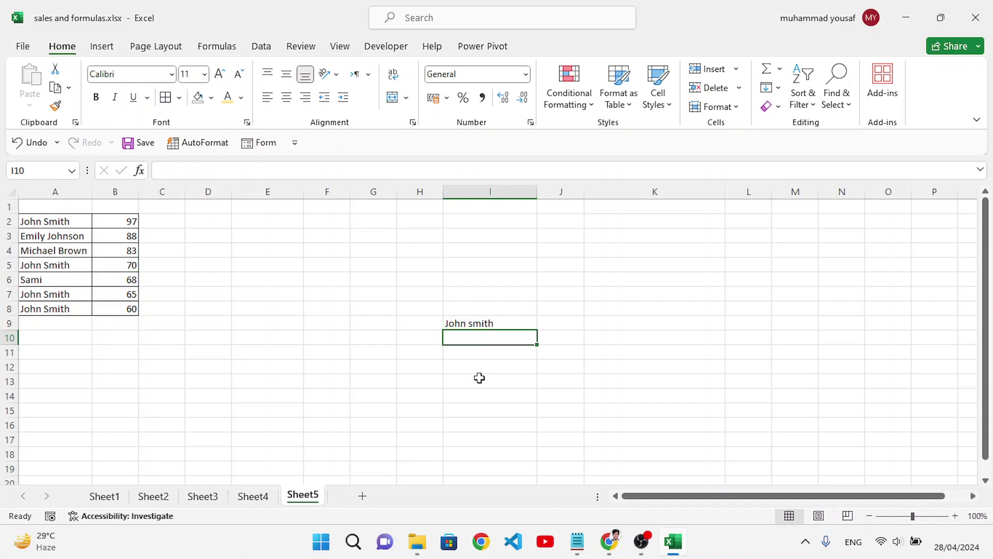
Step: Put =PROPER(I9) in I10 so each word of the name is capitalised
text(=por)
text(o)
key(BackSpace)
key(BackSpace)
key(BackSpace)
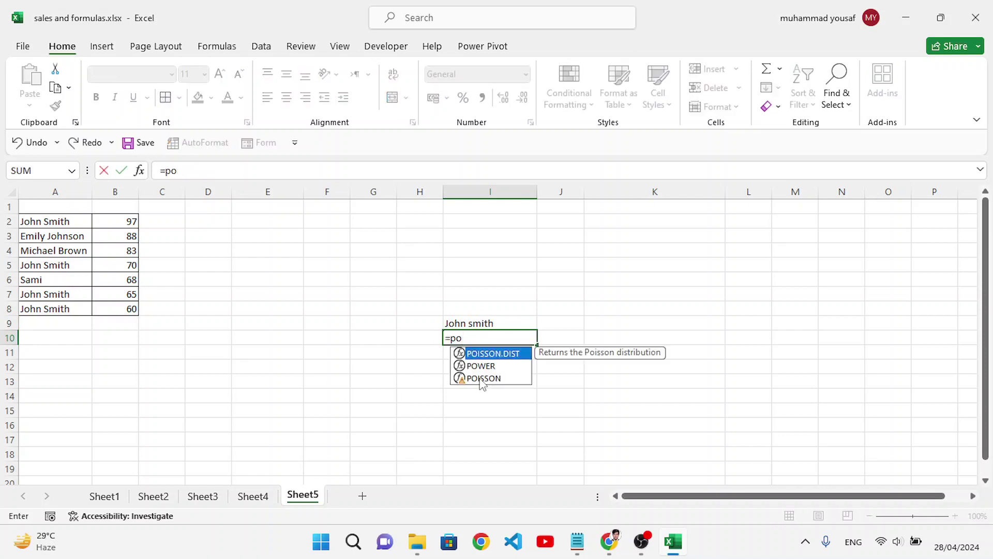
text(rop)
key(Tab)
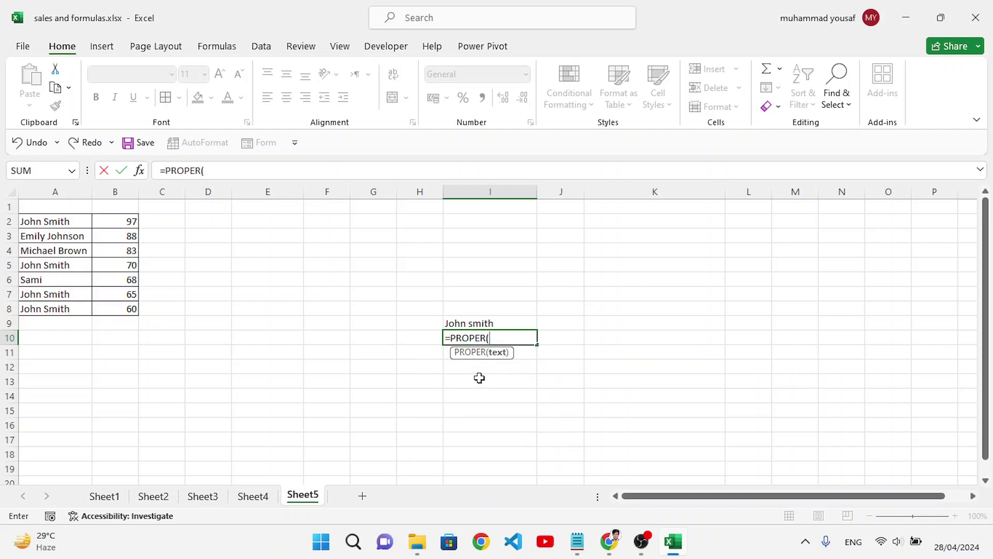
click(465, 324)
key(Return)
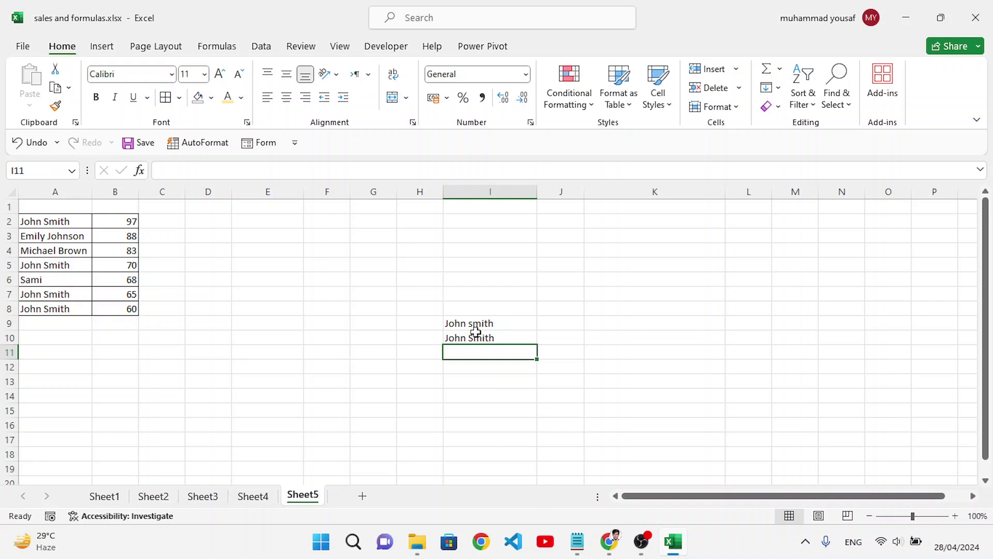
drag(468, 324, 465, 336)
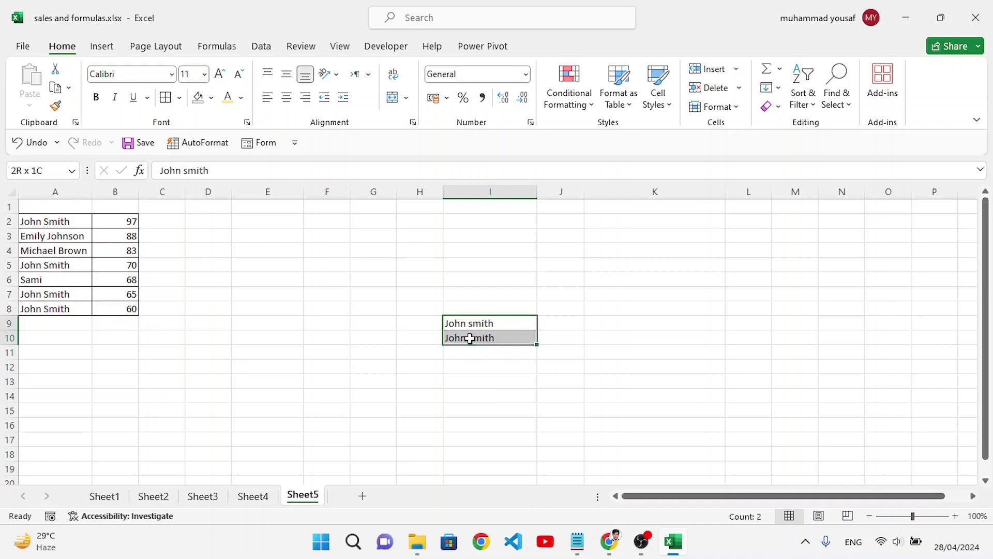
Step: Look over the Product entries on Sheet4, then return to Sheet5 via Sheet1
click(271, 351)
click(253, 496)
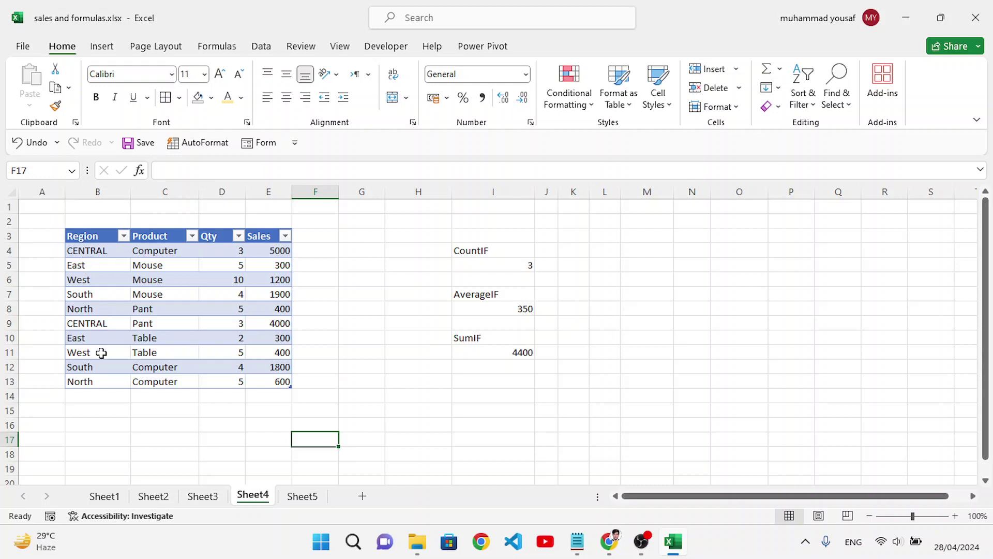
drag(160, 253, 166, 369)
click(527, 352)
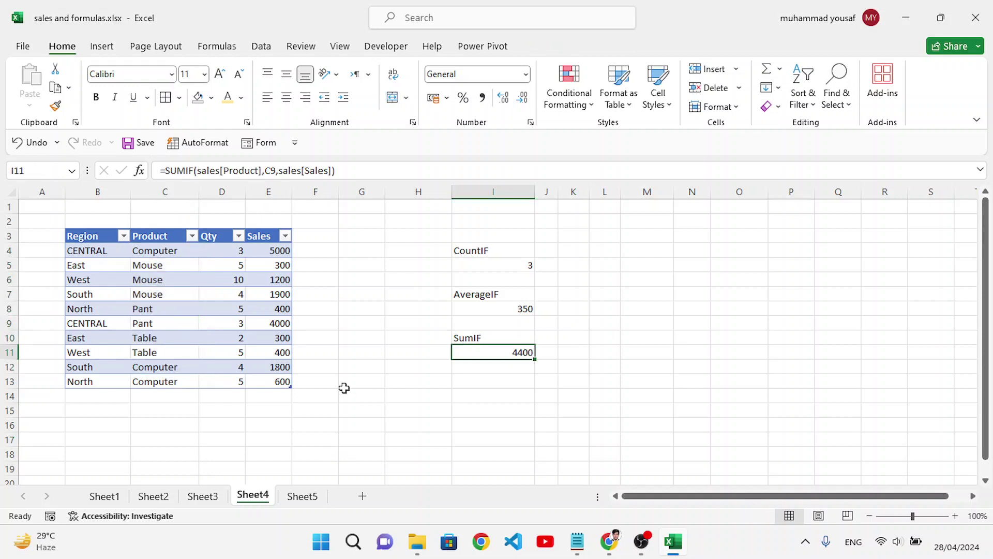
click(106, 495)
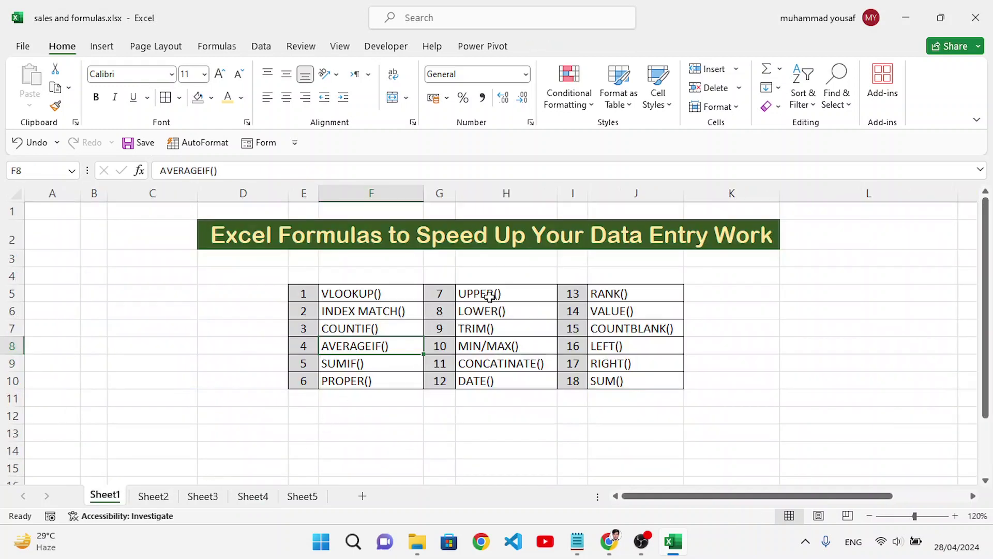
click(302, 496)
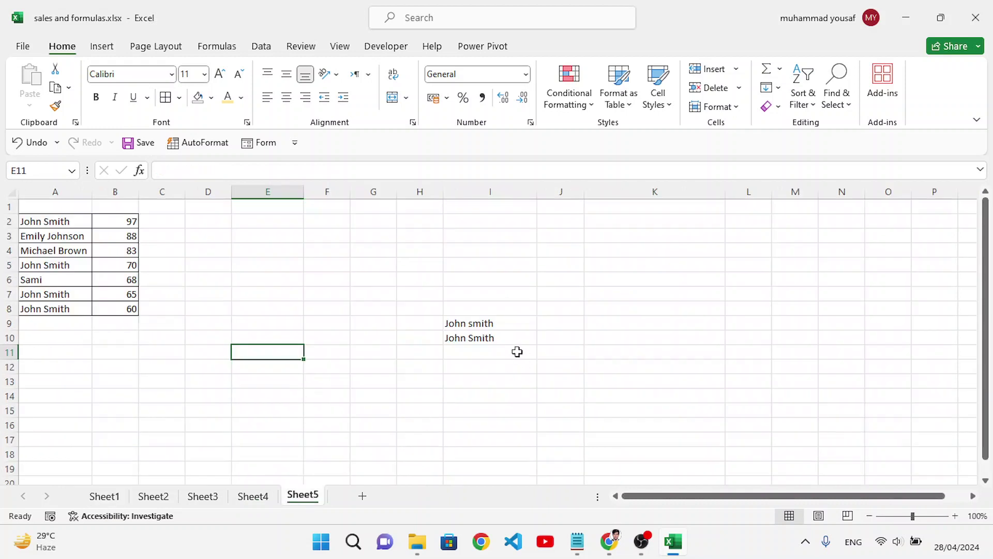
Step: Replace I10 with =UPPER(I9) so the name shows in capitals
click(486, 337)
text(=)
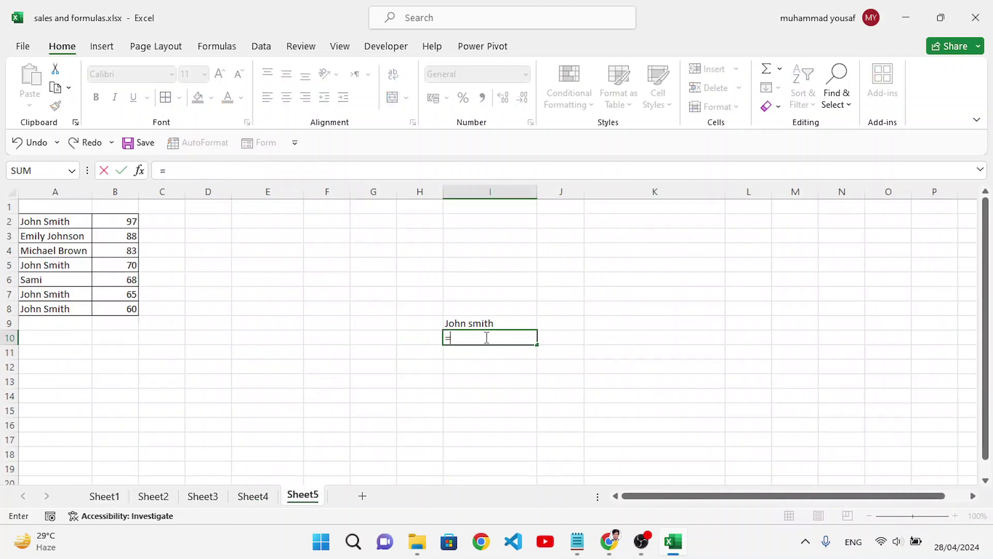
text(upp)
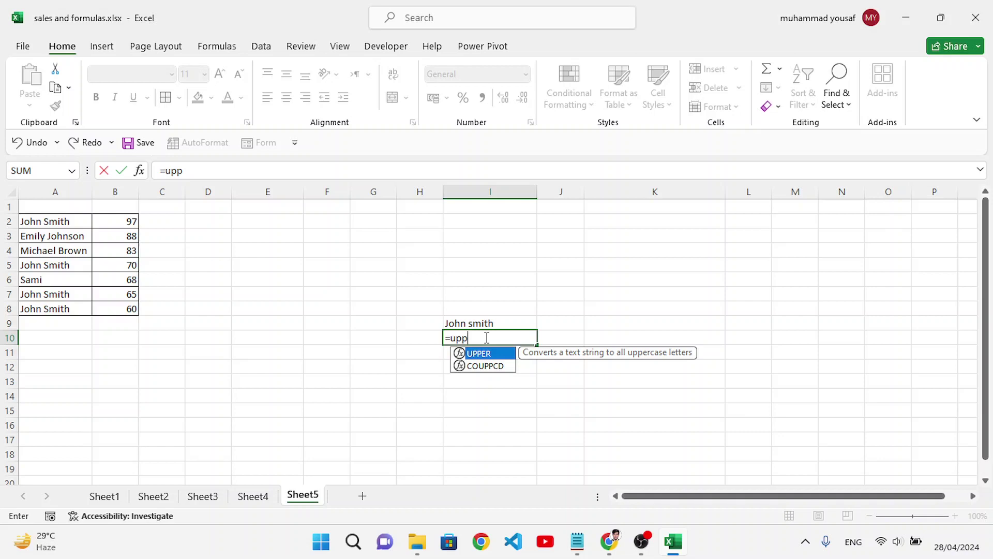
key(Escape)
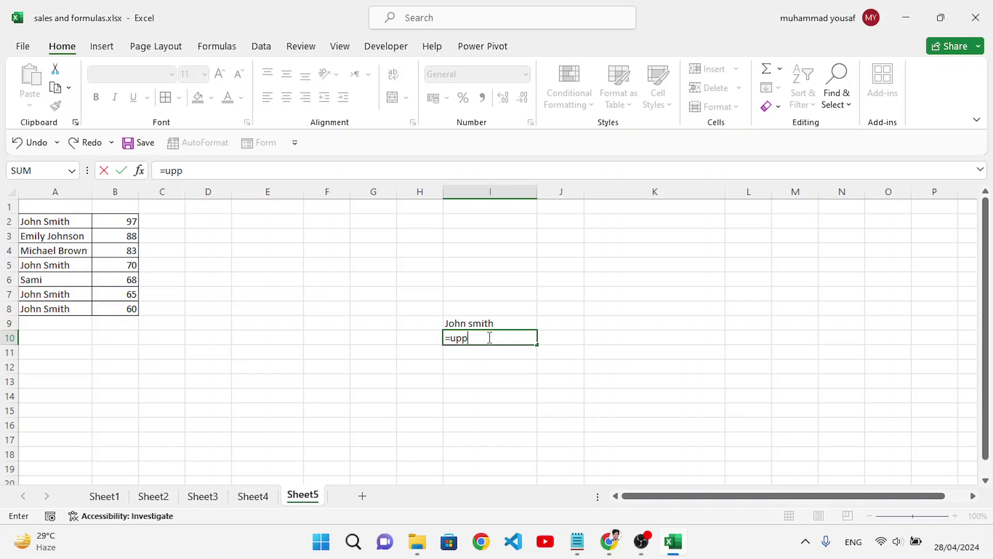
text(e)
key(Tab)
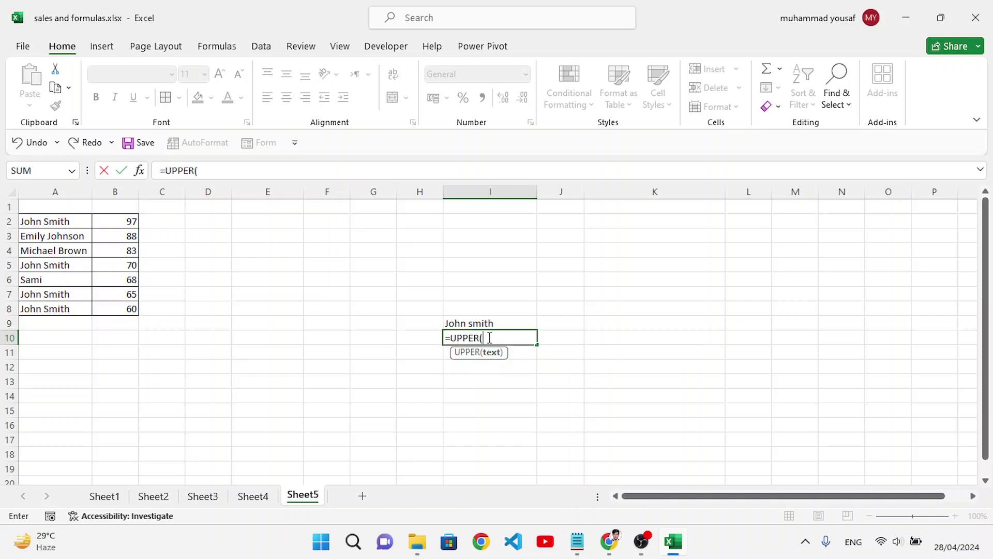
click(501, 323)
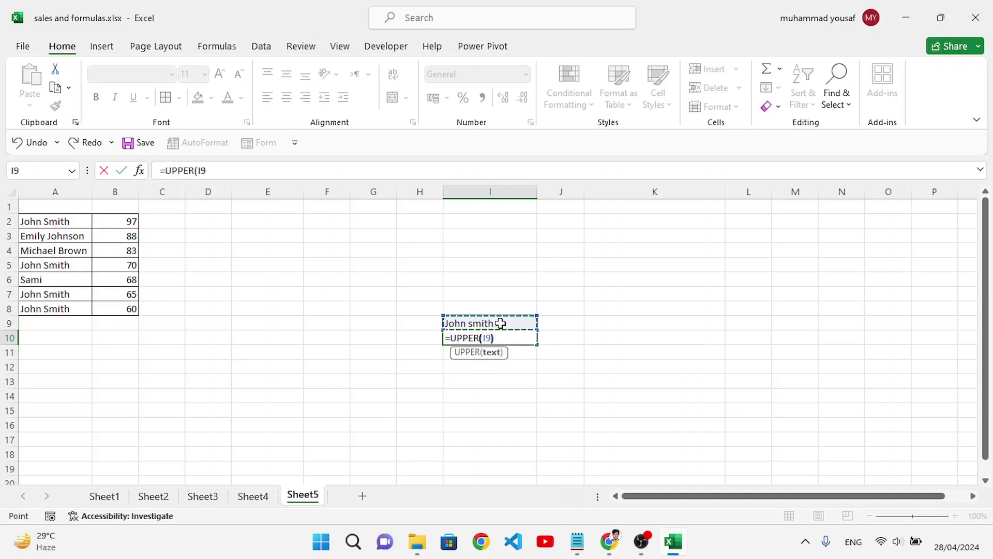
key(Return)
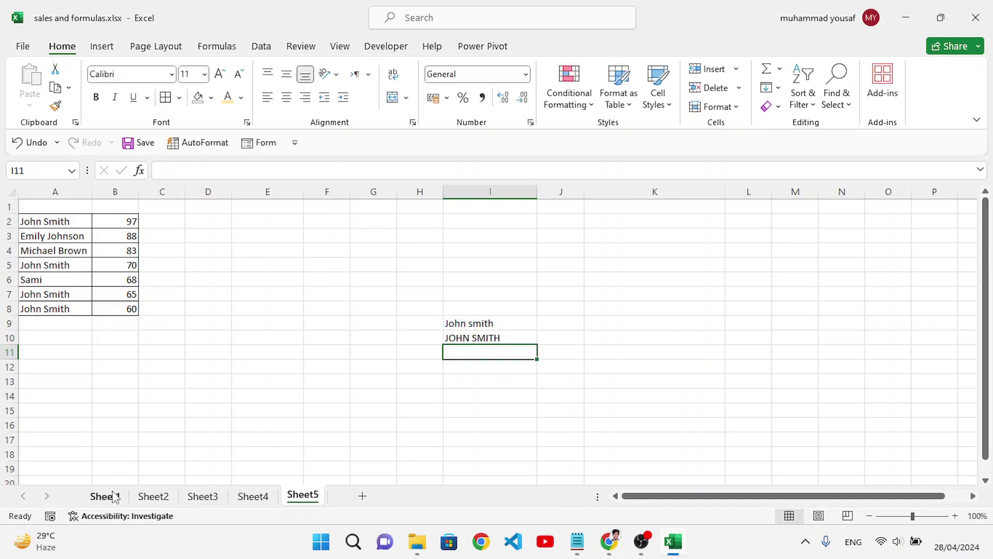
Step: Confirm the UPPER formula, then select the TRIM() entry on Sheet1's formula list
click(110, 496)
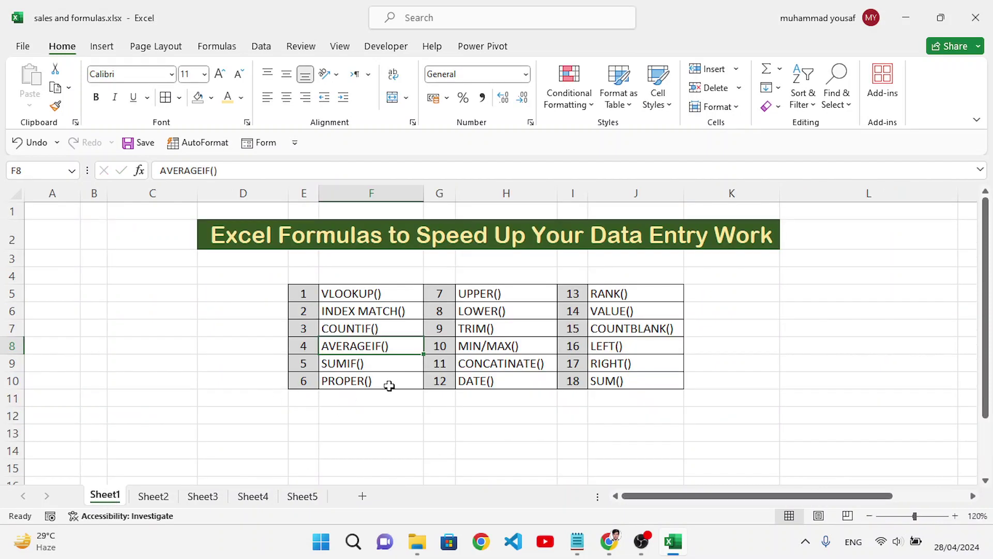
click(308, 503)
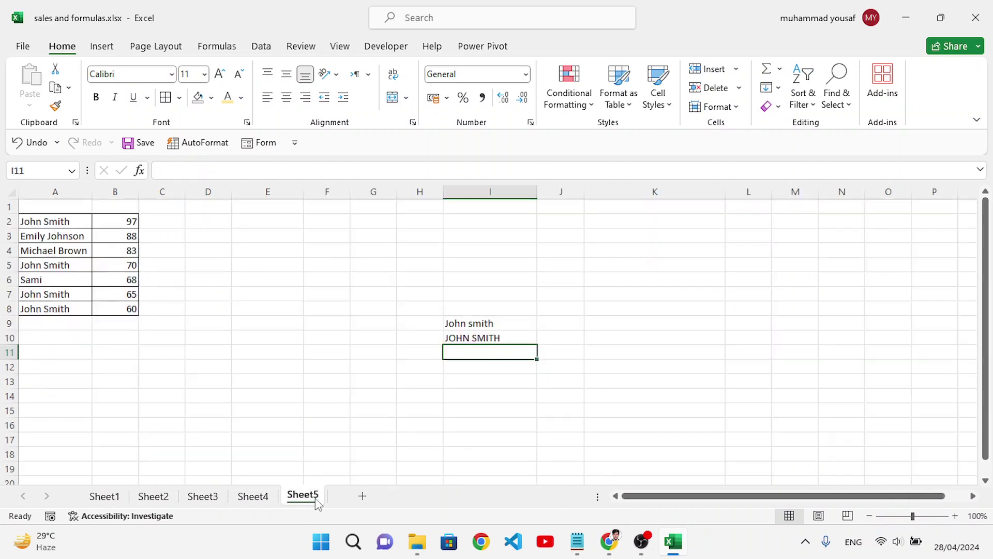
click(488, 339)
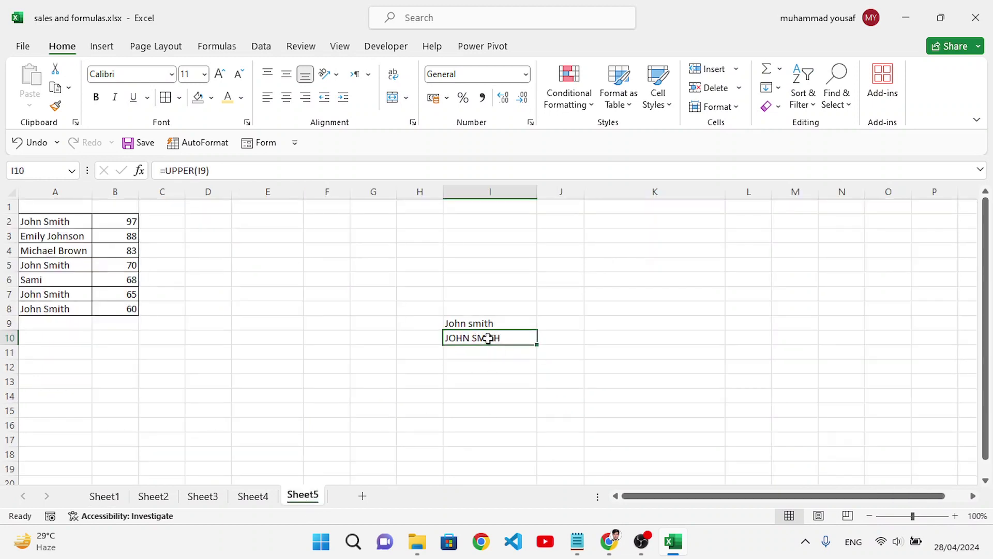
click(100, 498)
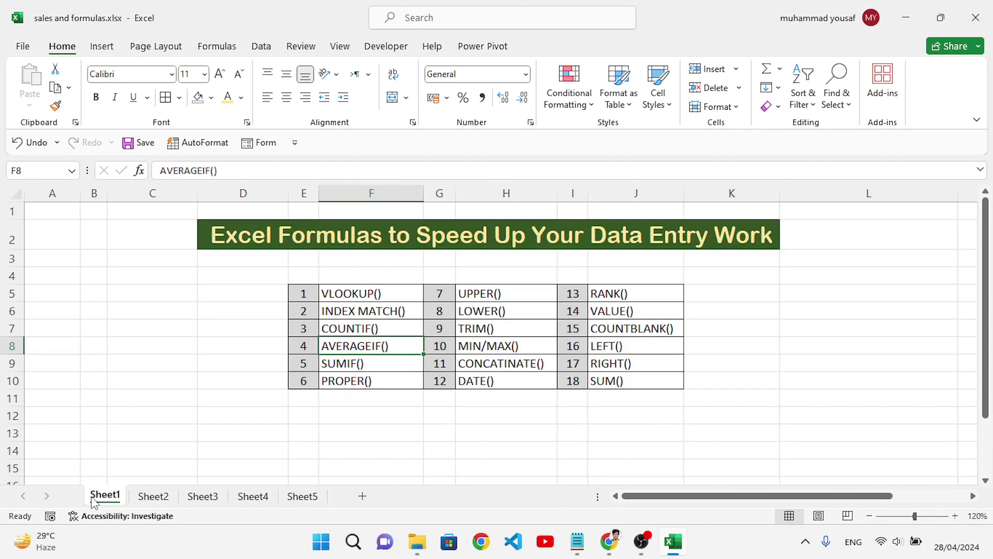
click(477, 329)
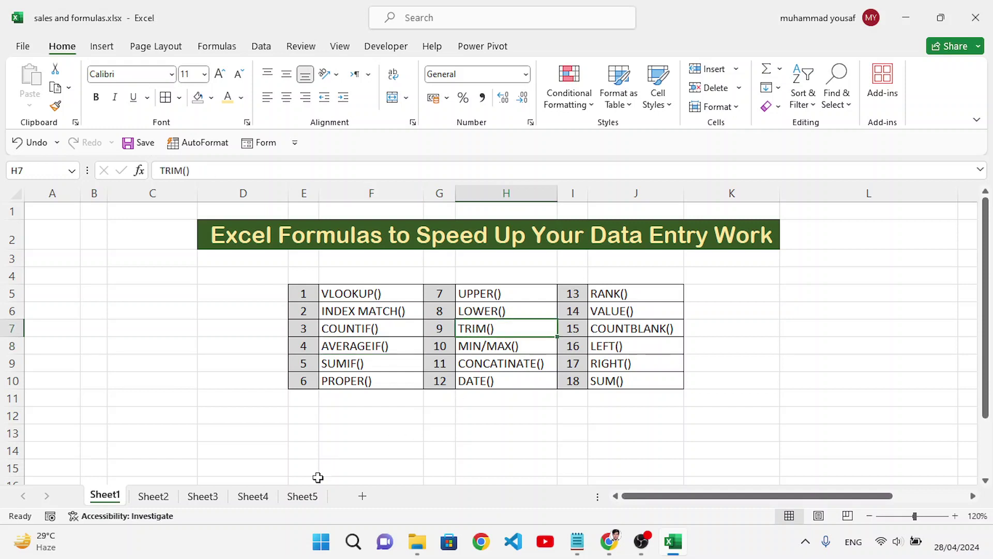
Step: On Sheet5, insert extra spaces into the name in I9
click(303, 496)
double_click(472, 323)
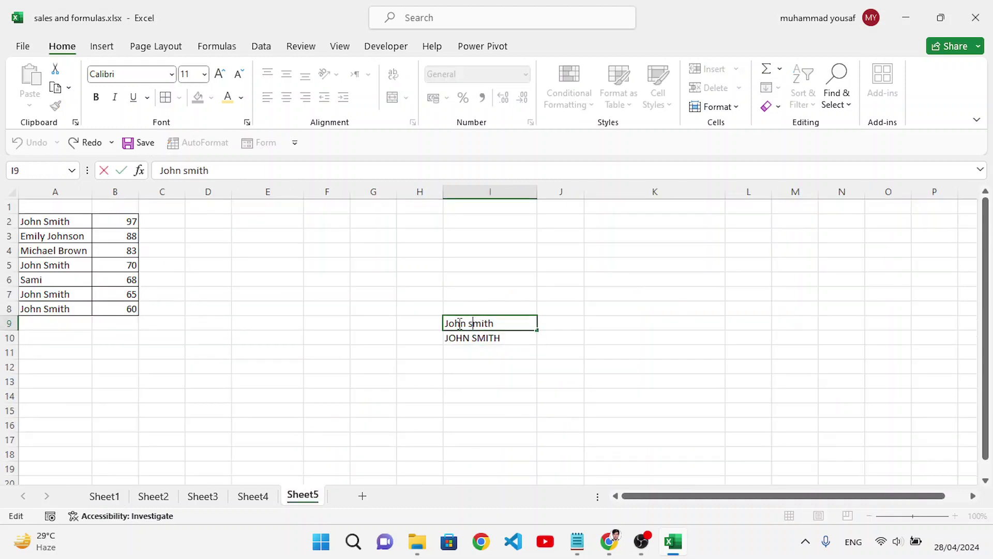
click(467, 324)
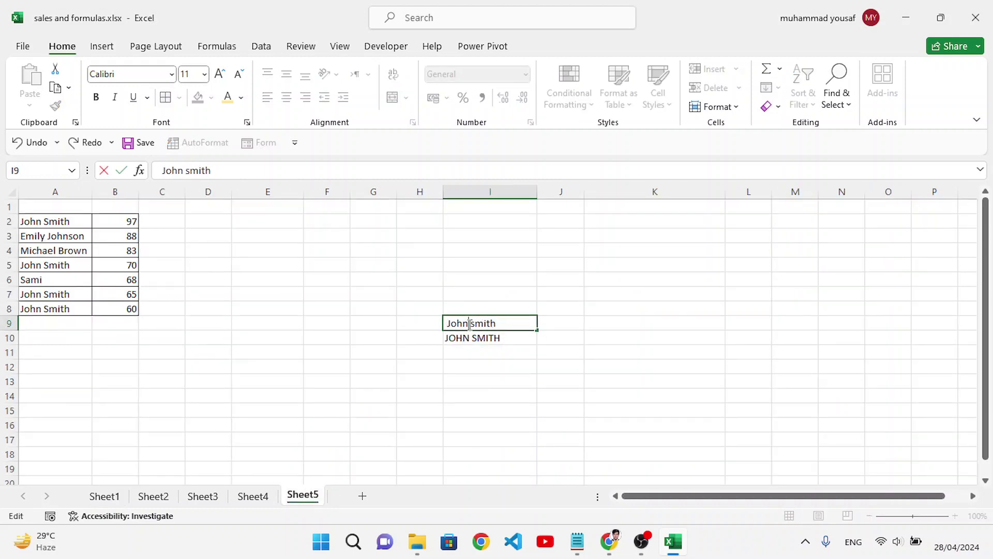
key(Return)
Step: Enter =TRIM(I9) in I10 to strip the extra spaces from the name
click(503, 337)
text(=tim)
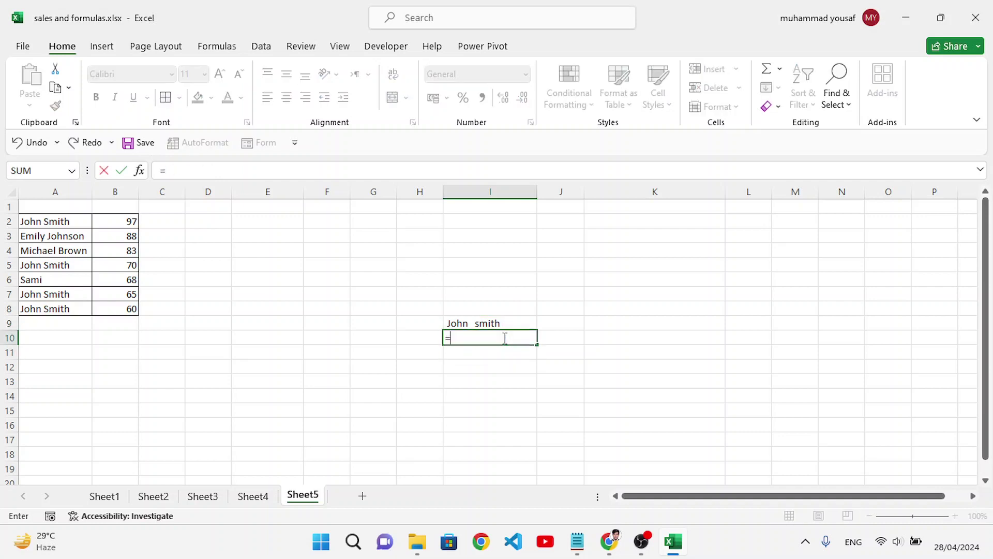
key(BackSpace)
key(BackSpace)
text(ri)
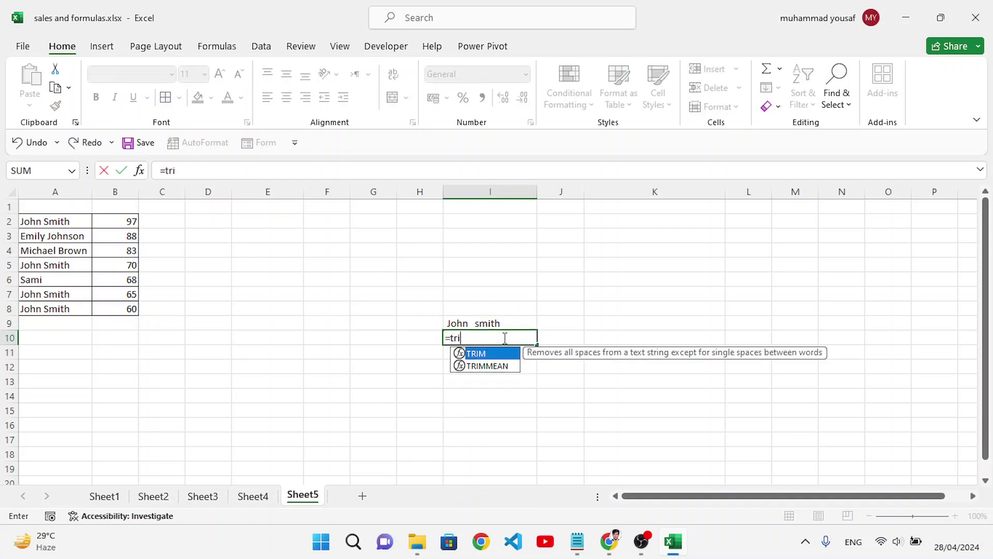
key(Tab)
click(505, 321)
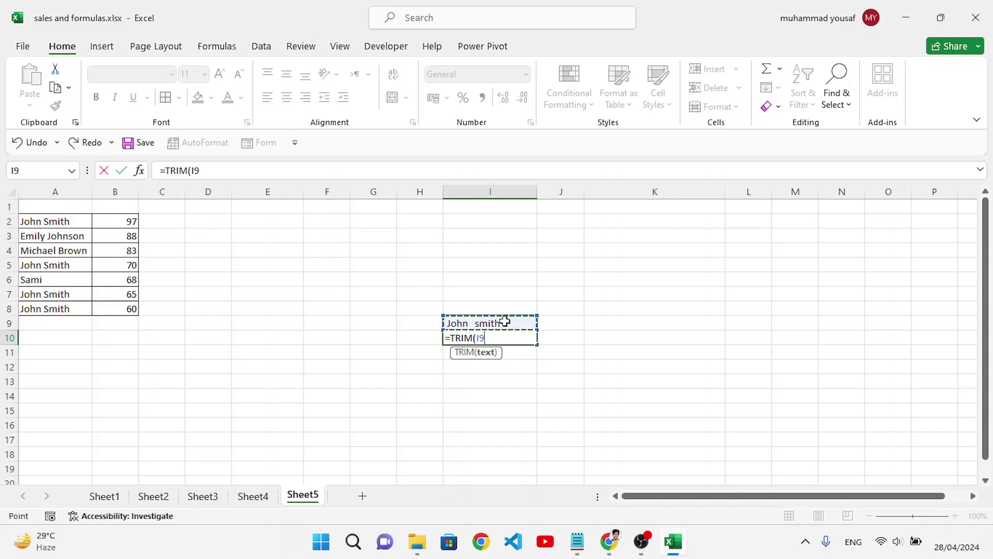
text())
key(Return)
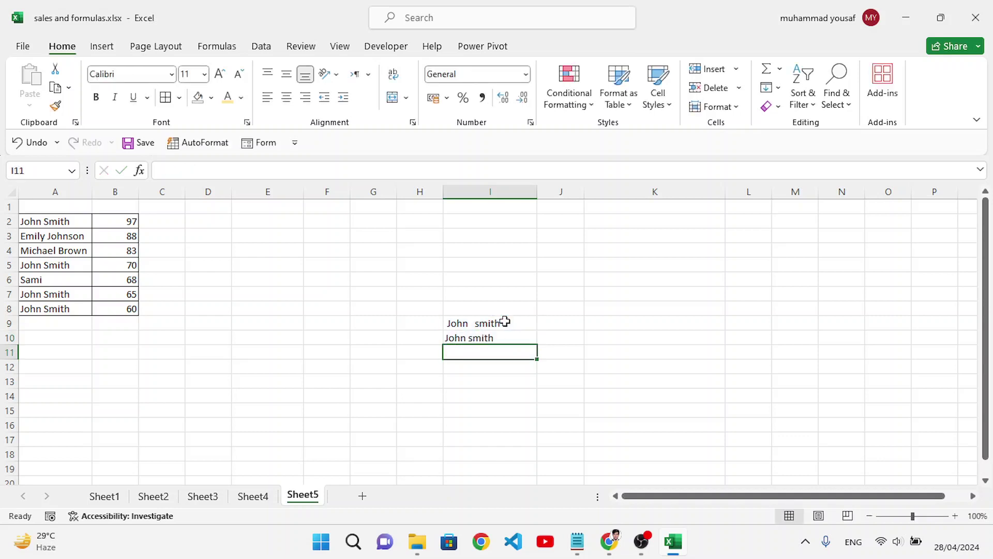
Step: Check the TRIM result in I10 against the names in column A
click(499, 339)
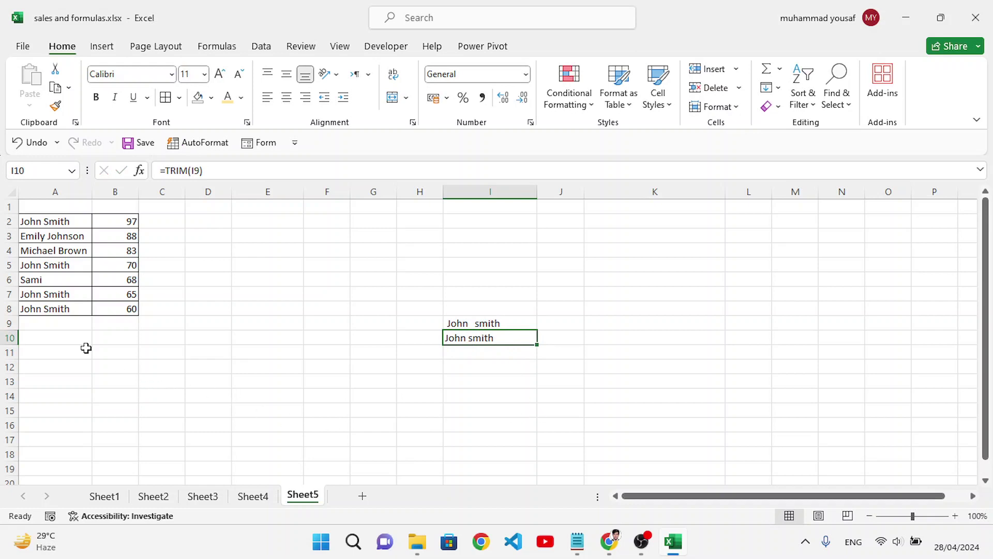
drag(50, 226, 60, 339)
click(218, 351)
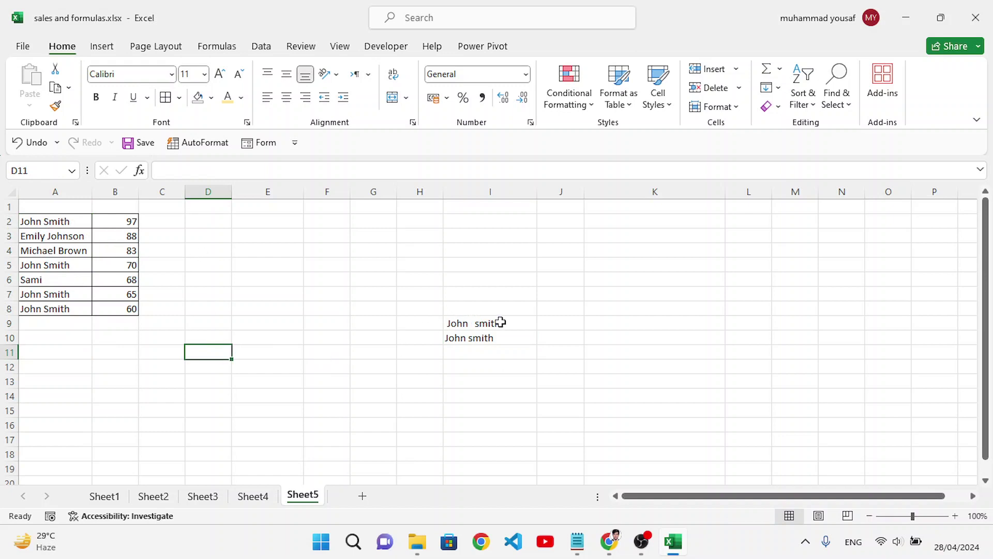
click(475, 338)
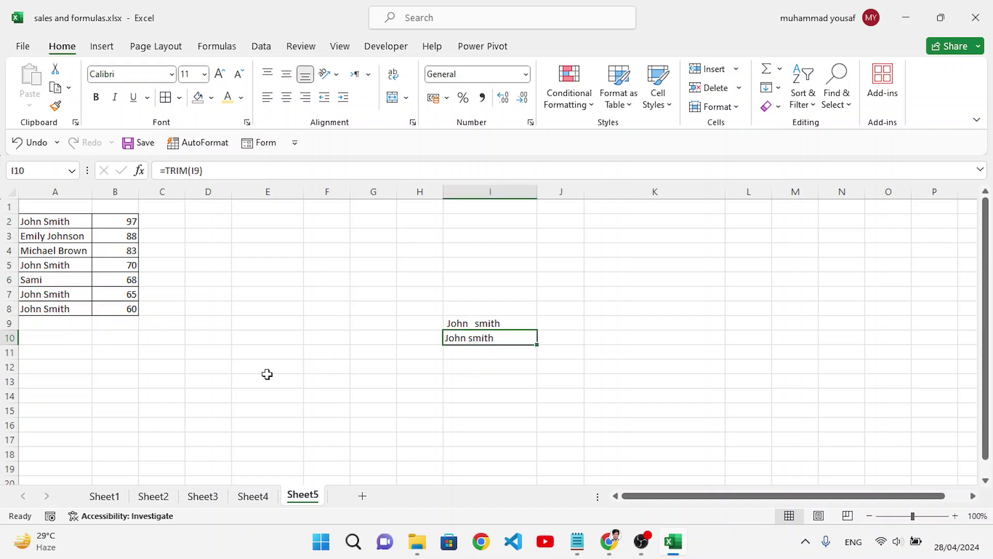
Step: Pick MIN/MAX() on Sheet1, then on Sheet3 add a MIN row with =MIN(H5:H11) giving 60.33
click(105, 495)
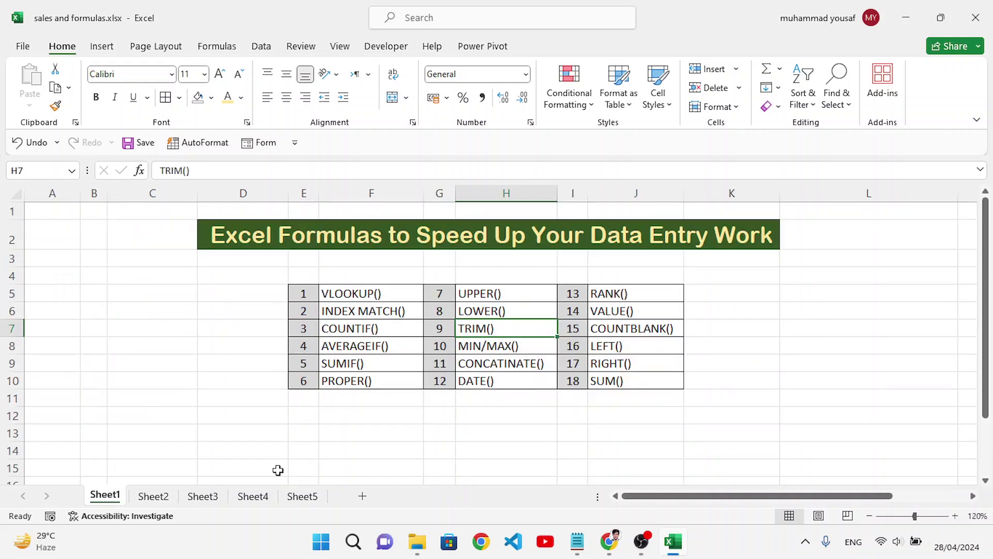
click(491, 345)
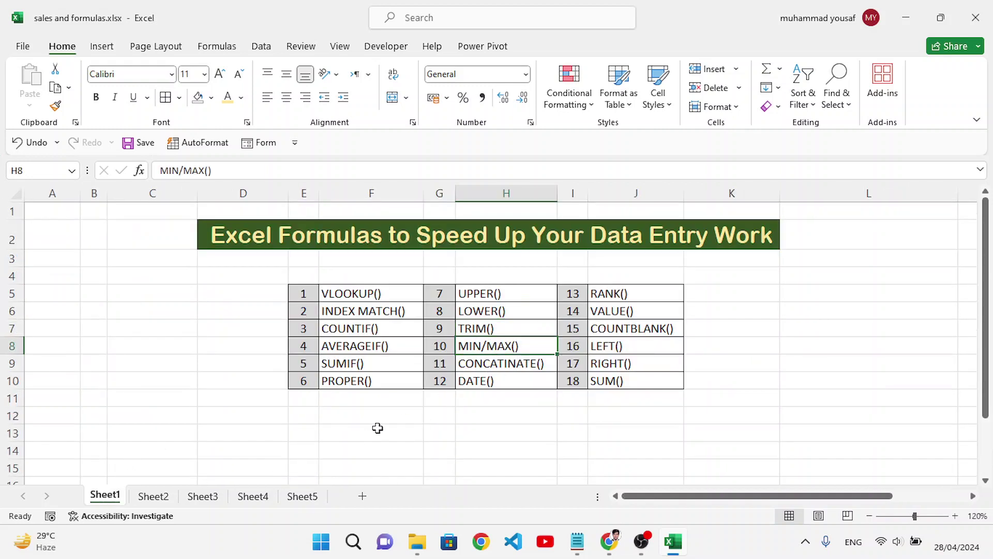
click(204, 497)
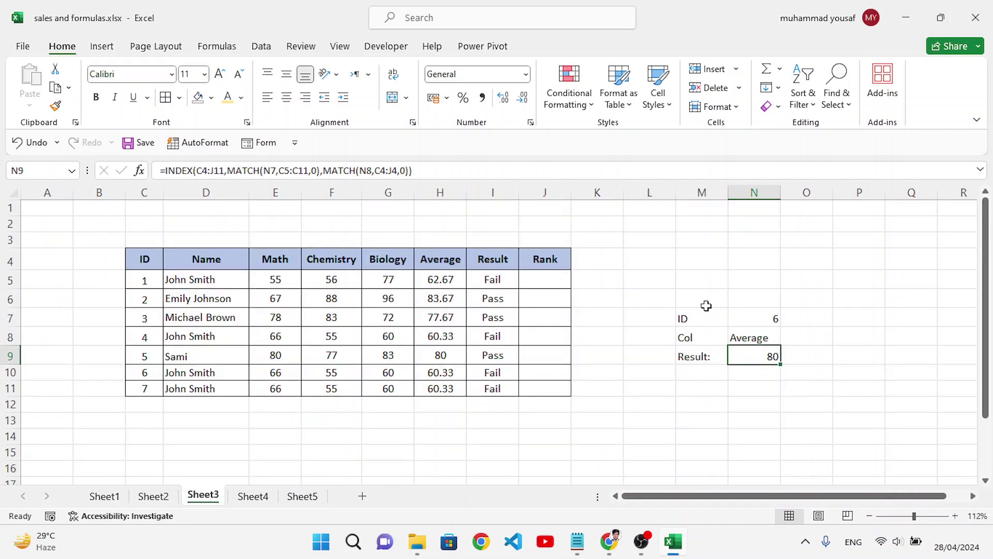
click(692, 374)
text(MIN)
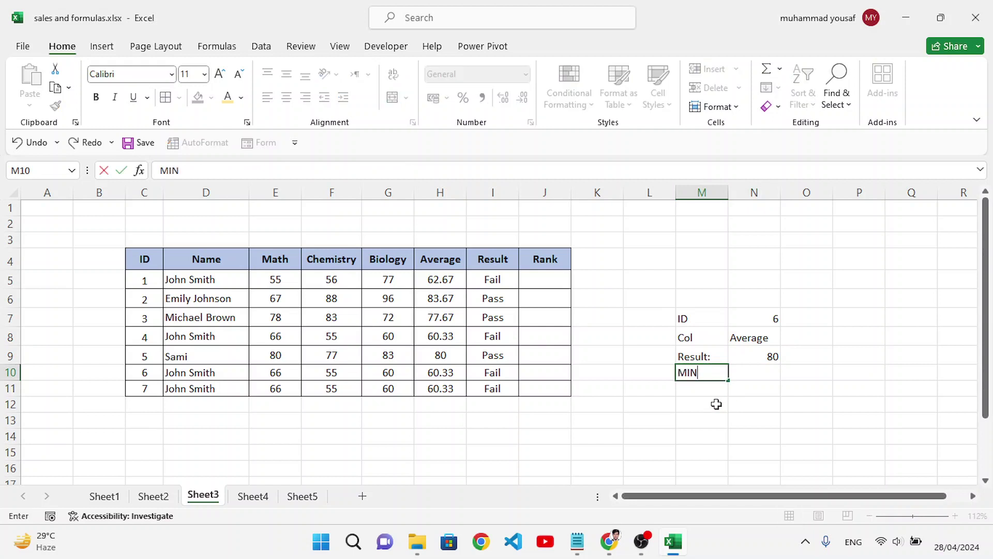
key(Tab)
text(=min()
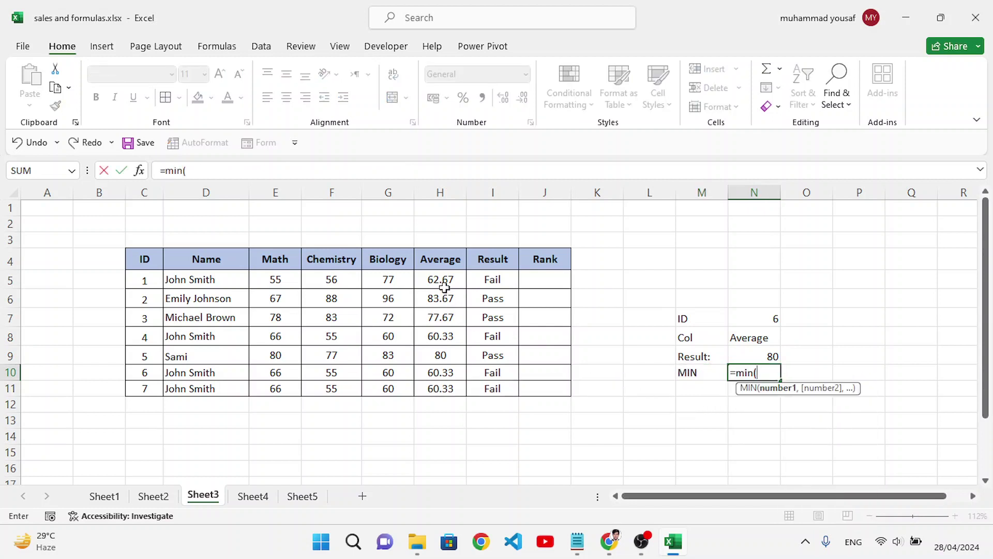
drag(443, 284, 457, 386)
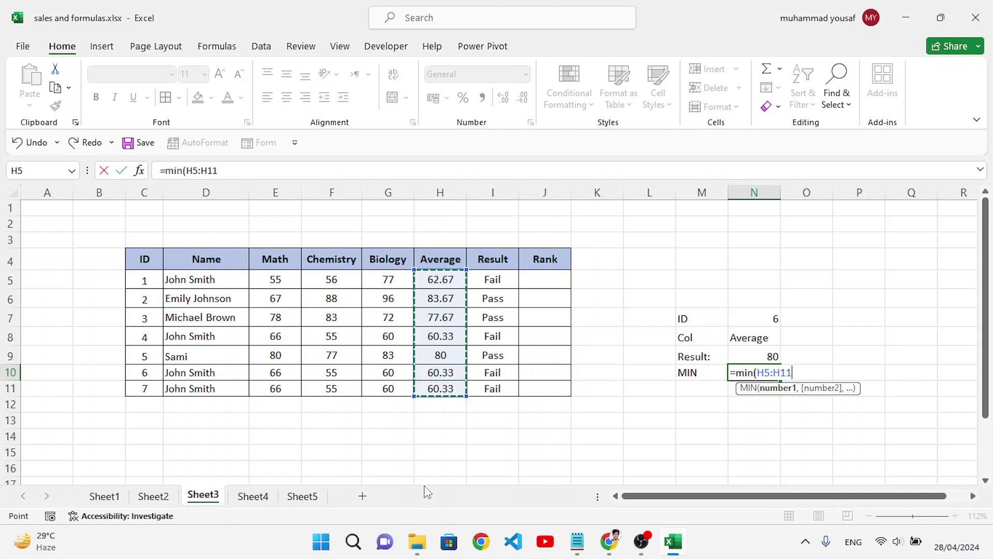
text())
key(Return)
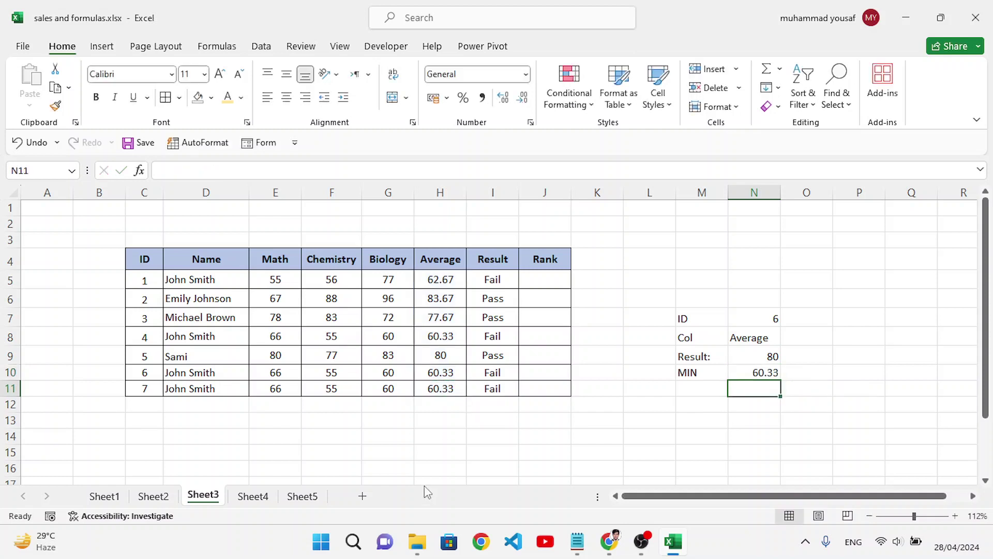
Step: Add a MAX row below with =MAX(H5:H11) giving 83.67, then return to Sheet1
click(699, 389)
text(MAX)
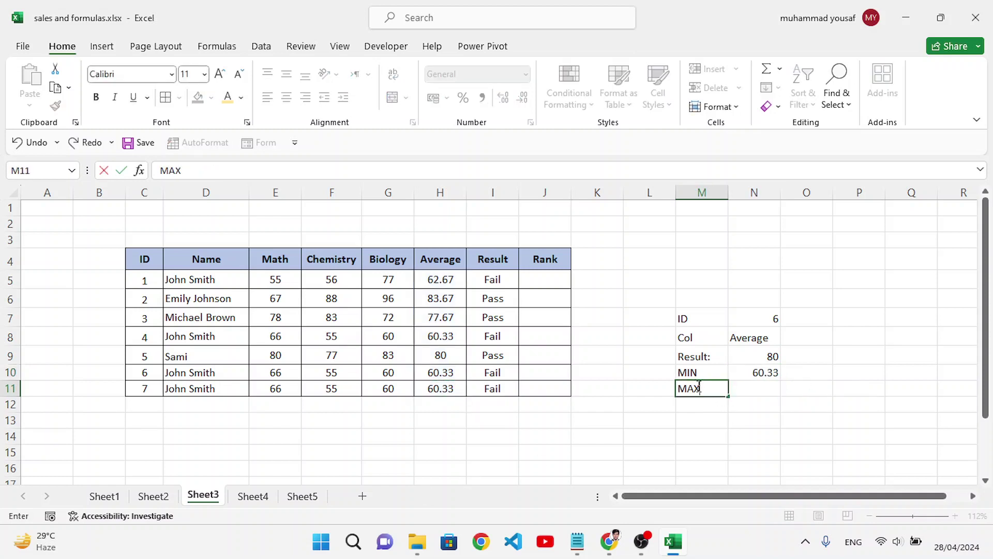
key(Tab)
text(=max()
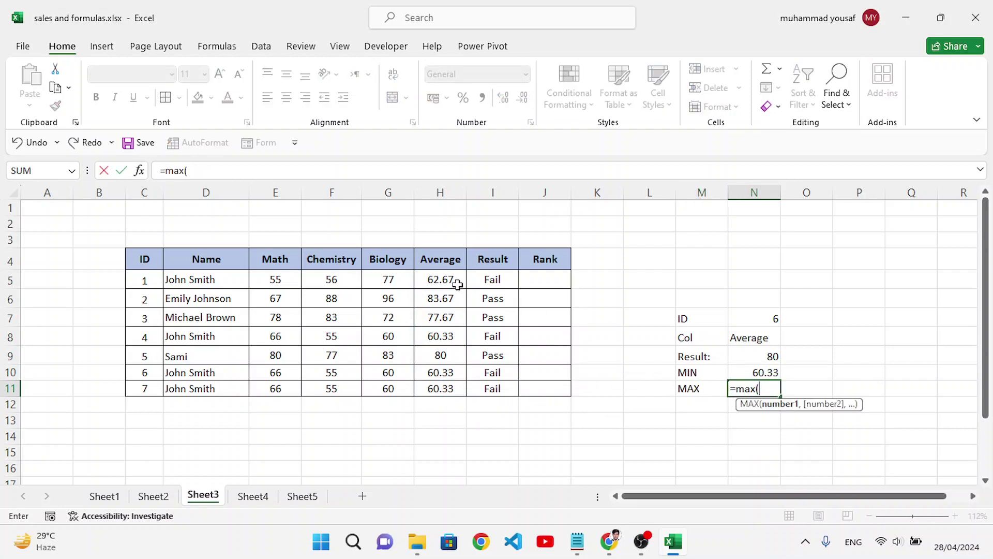
drag(455, 282, 449, 387)
key(Return)
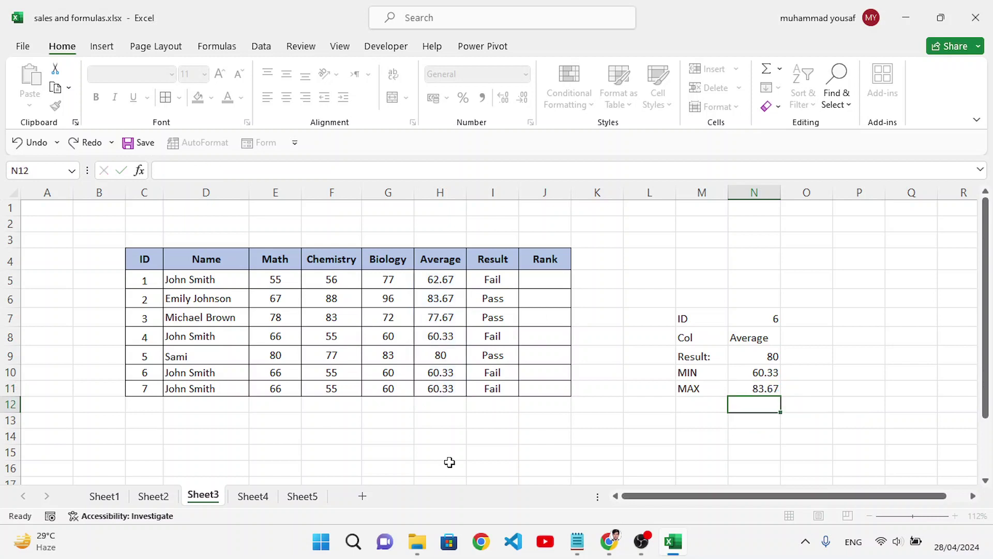
click(765, 391)
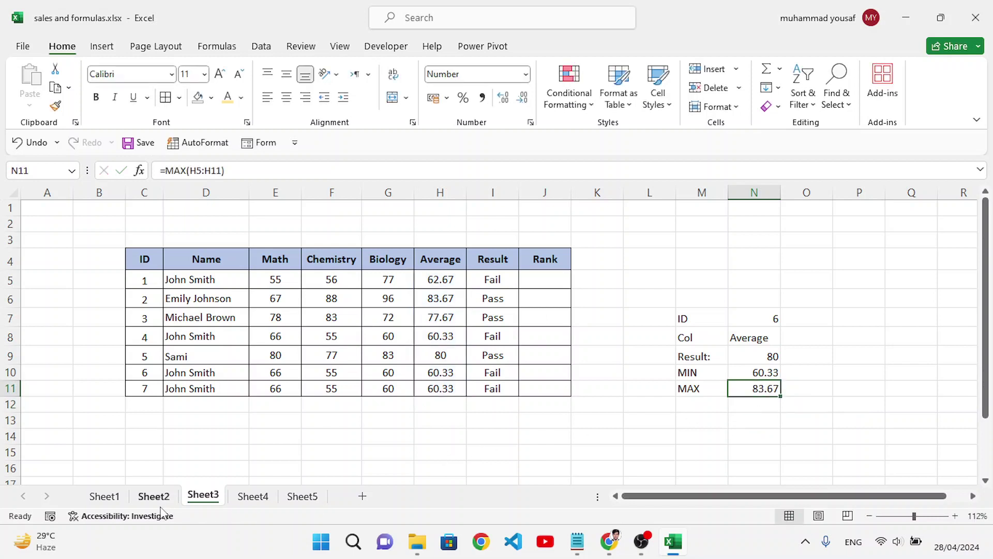
click(105, 496)
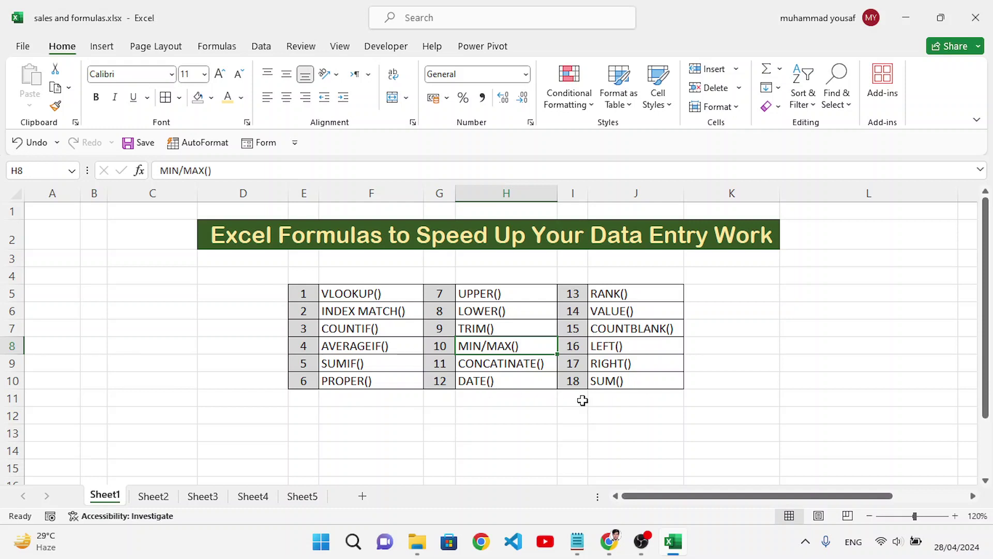
Step: On Sheet5, enter the first name 'joh' in D3 and 'smith' in E3
click(302, 496)
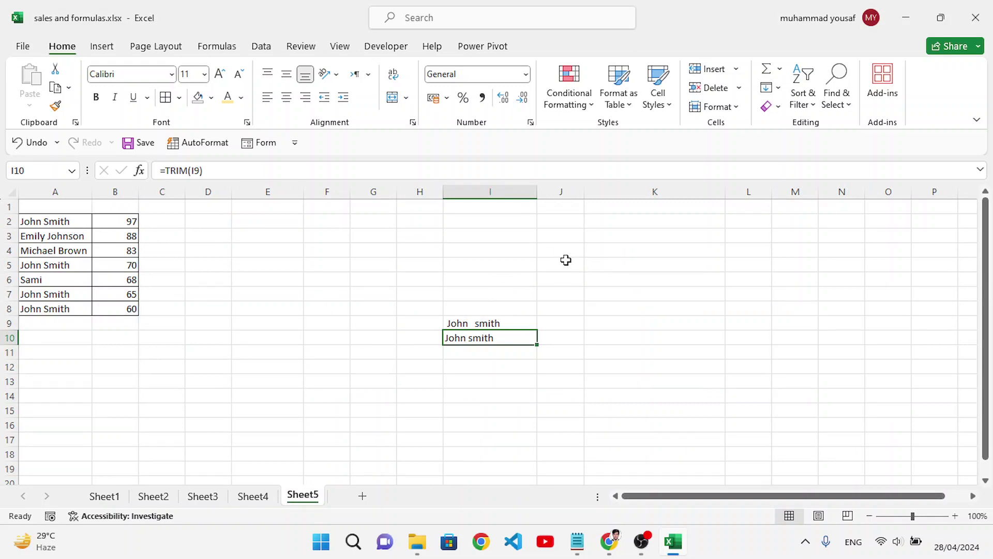
click(219, 236)
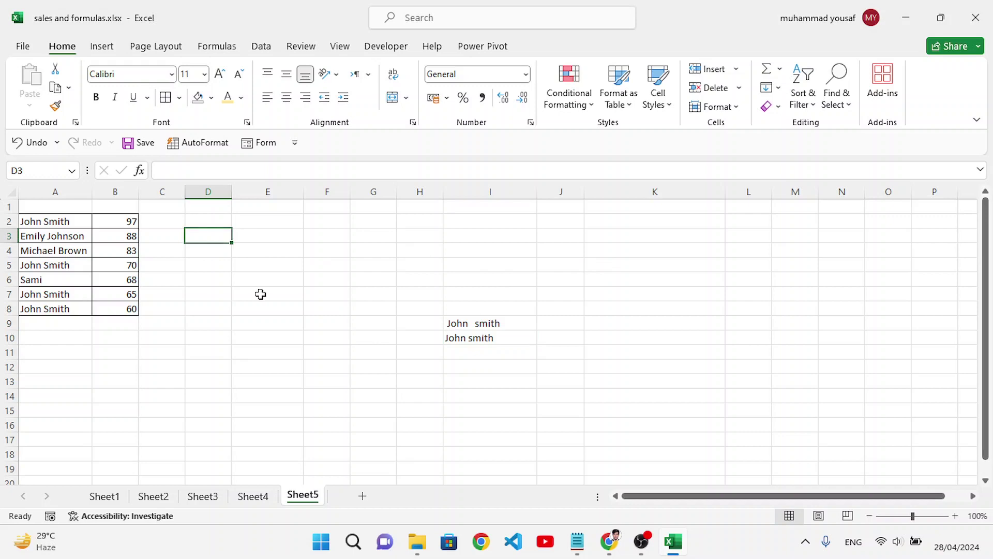
text(johm)
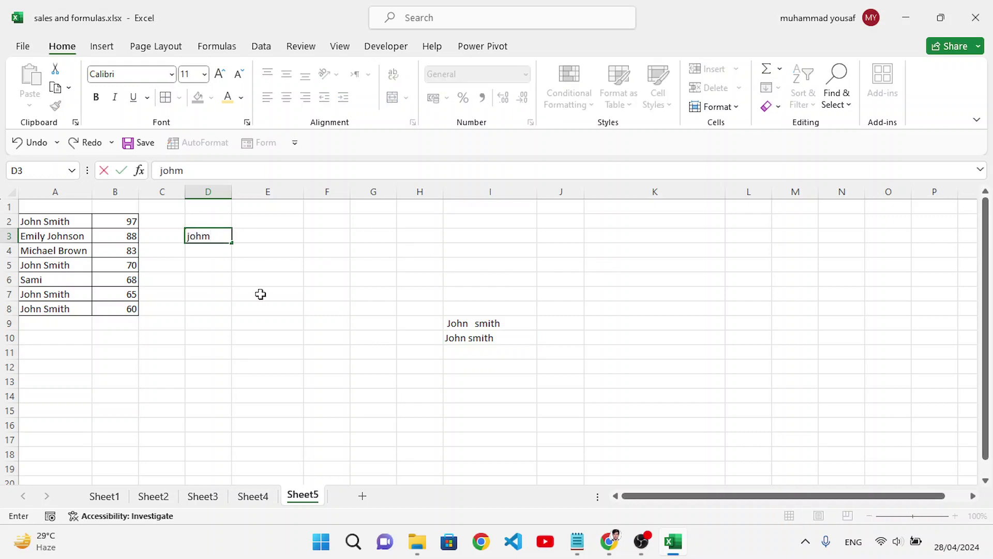
key(Tab)
text(smith)
key(Tab)
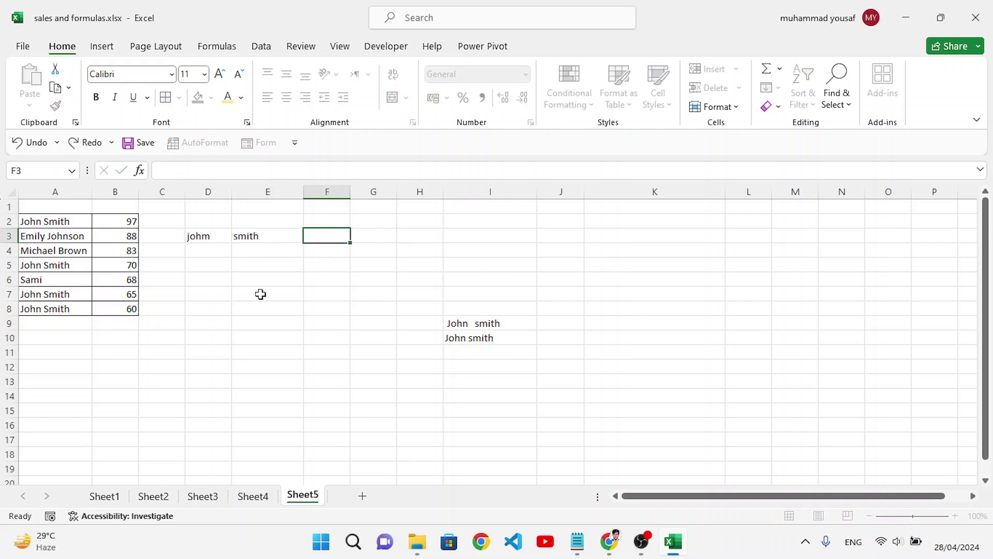
Step: Enter =CONCATENATE(D3,E3) in F3 to join the two name parts
text(=)
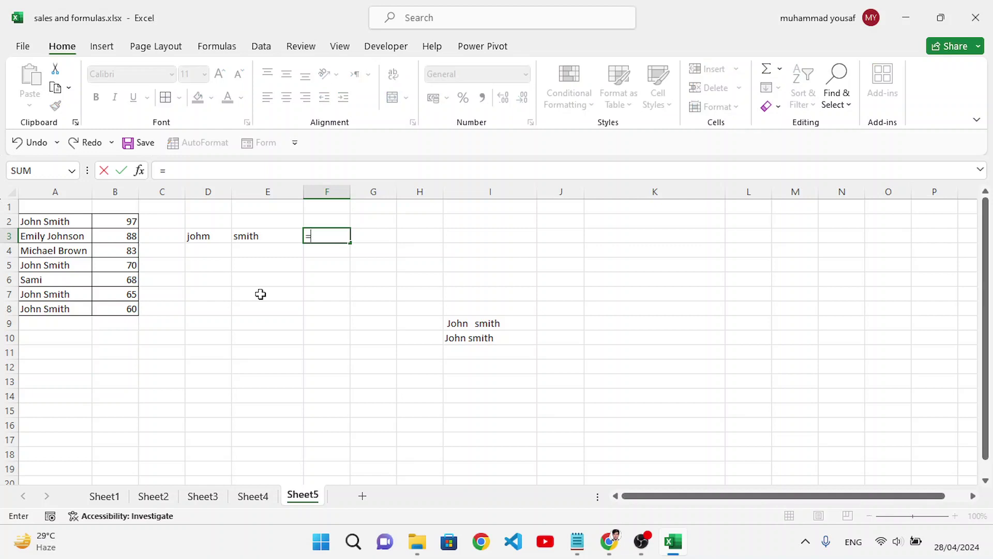
text(=conca)
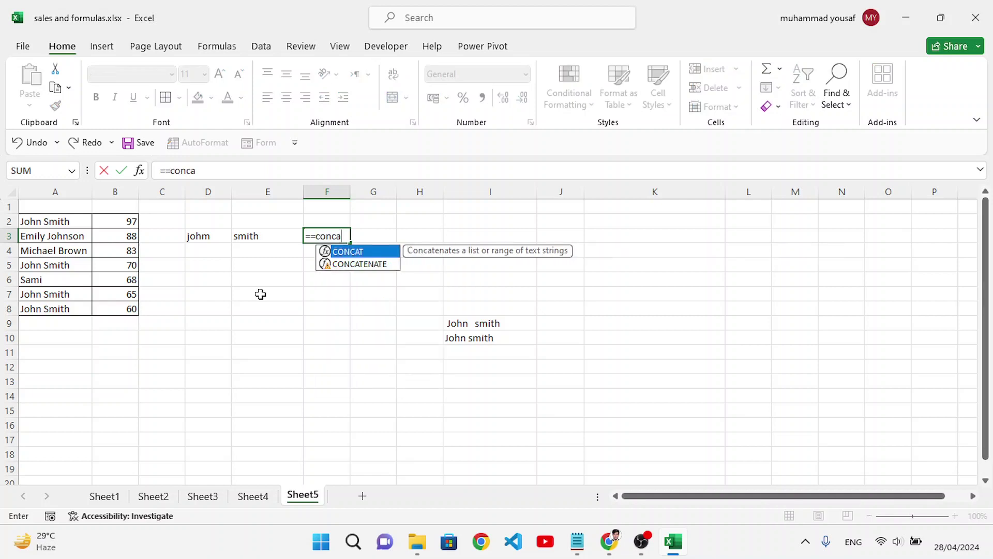
key(Down)
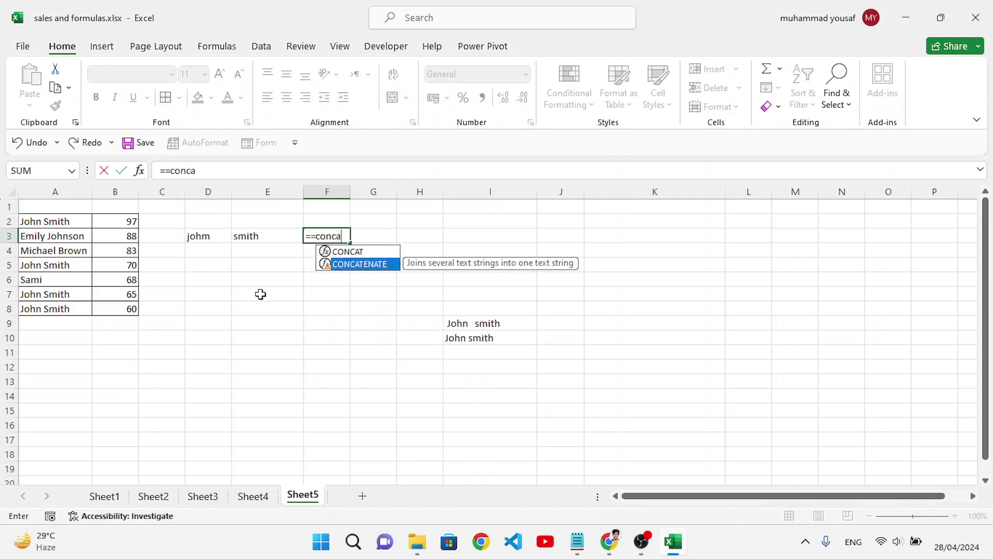
key(Tab)
click(198, 237)
text(,)
click(271, 236)
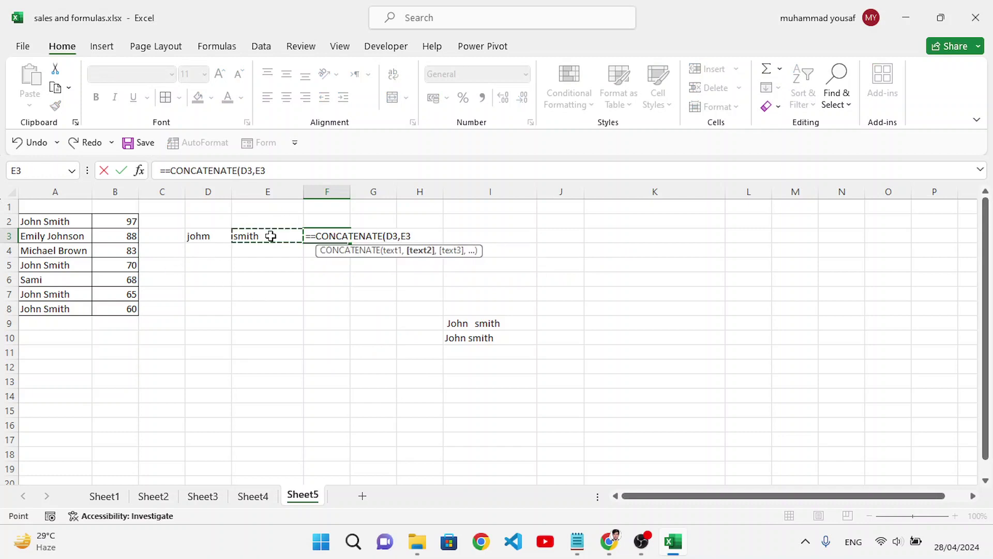
text())
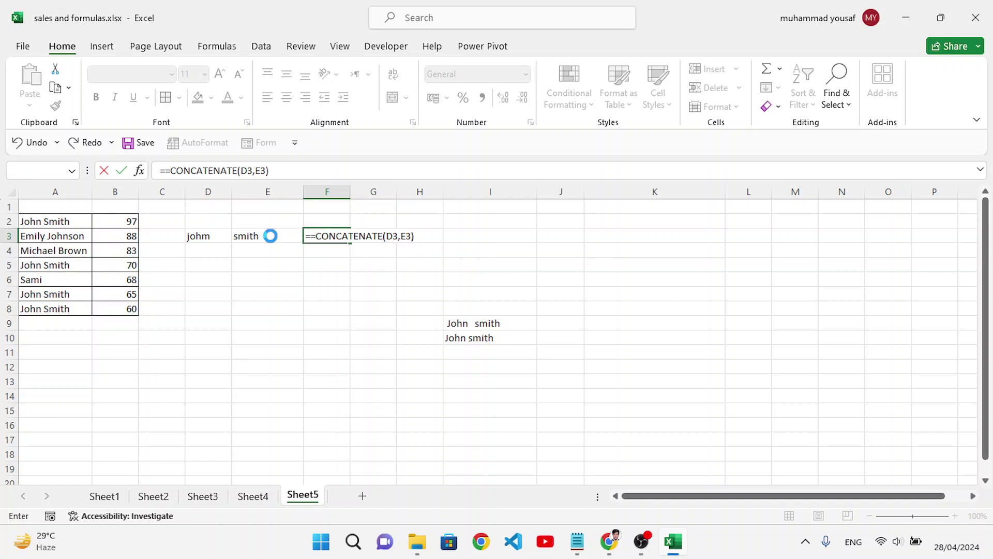
key(Return)
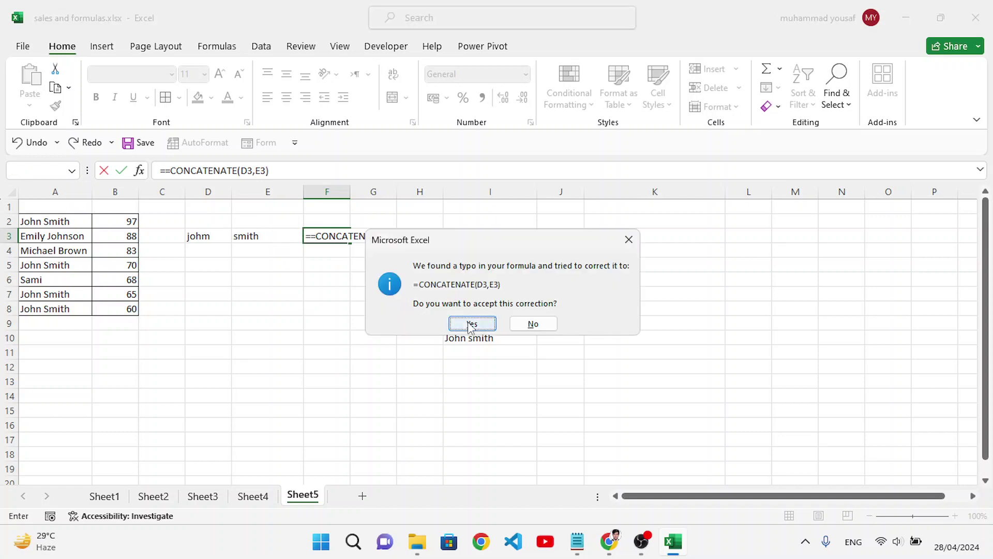
Step: Dismiss the error prompts and remove the extra equals sign from F3's formula
click(627, 240)
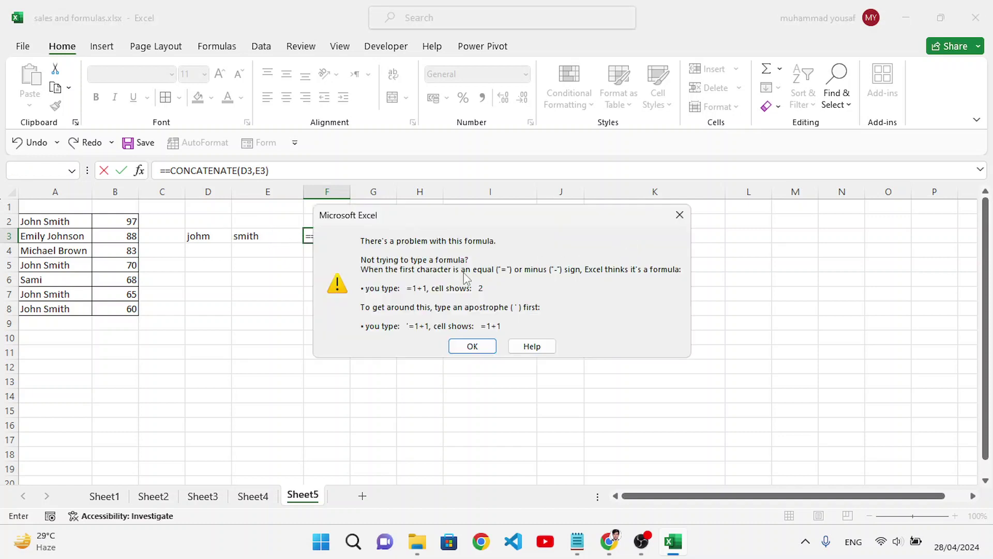
click(679, 214)
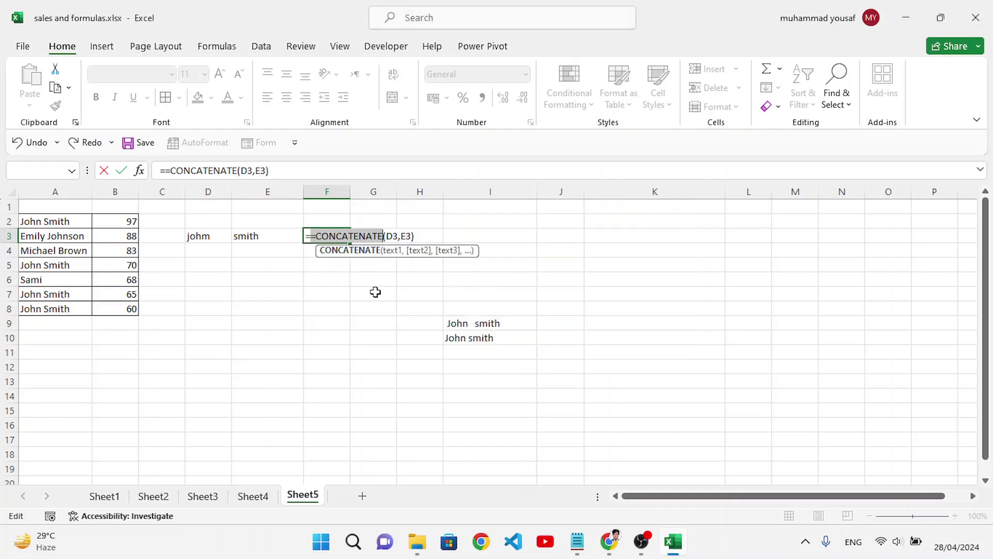
click(312, 236)
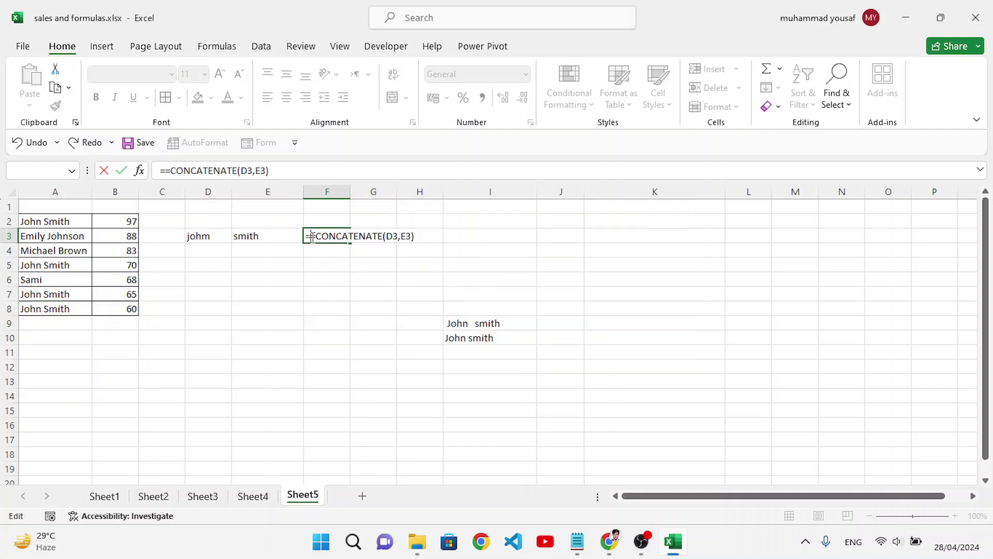
key(BackSpace)
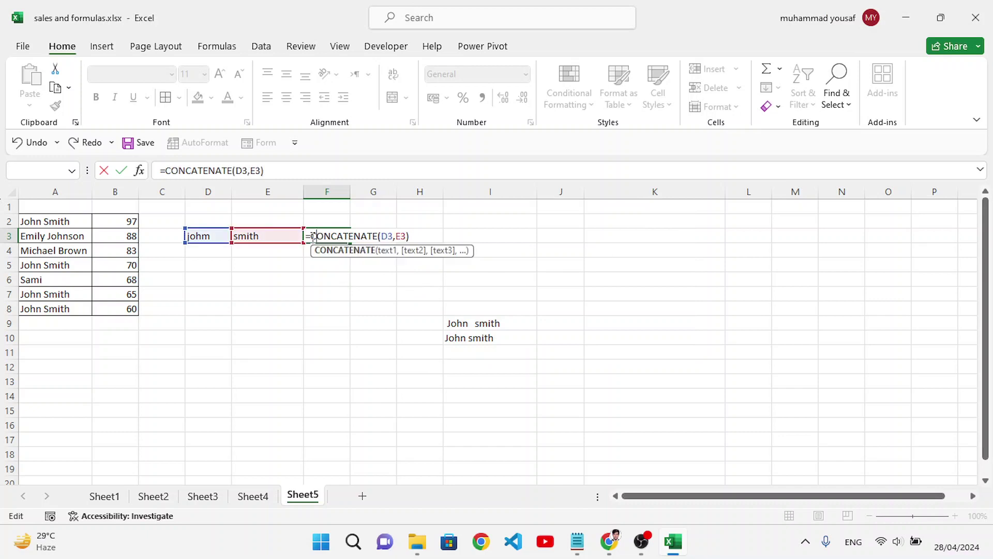
key(Return)
Step: Change F3 to =CONCATENATE(D3," ",E3) so a space separates the names
click(346, 236)
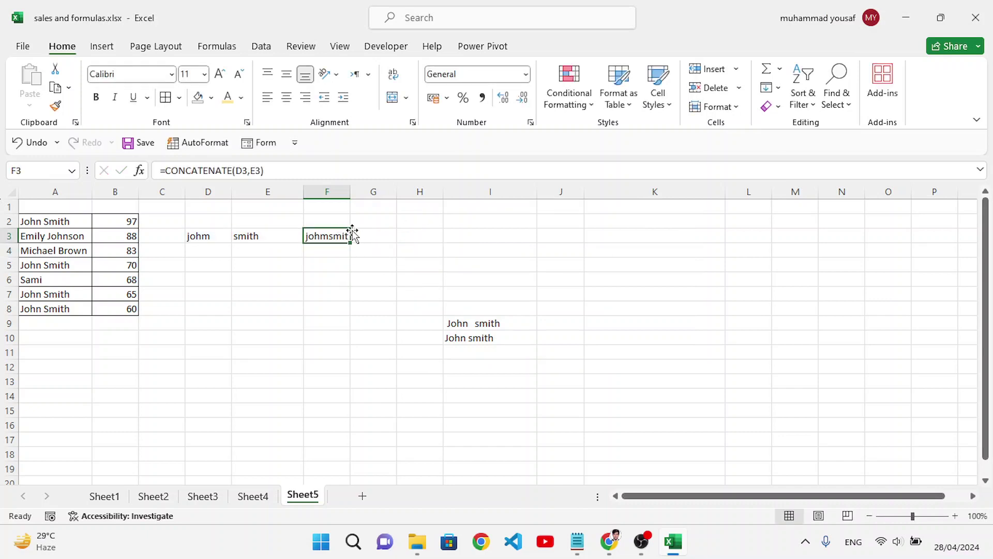
double_click(332, 237)
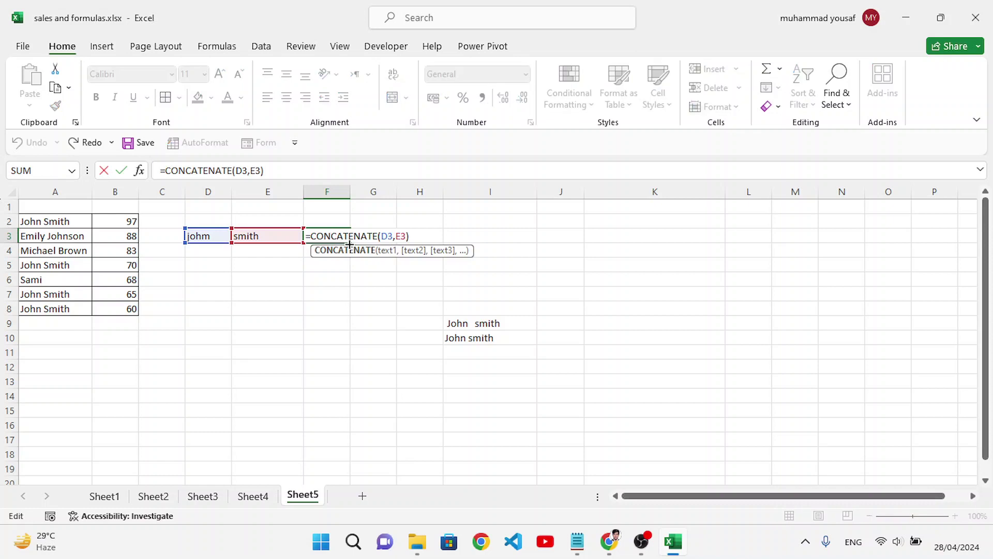
click(397, 235)
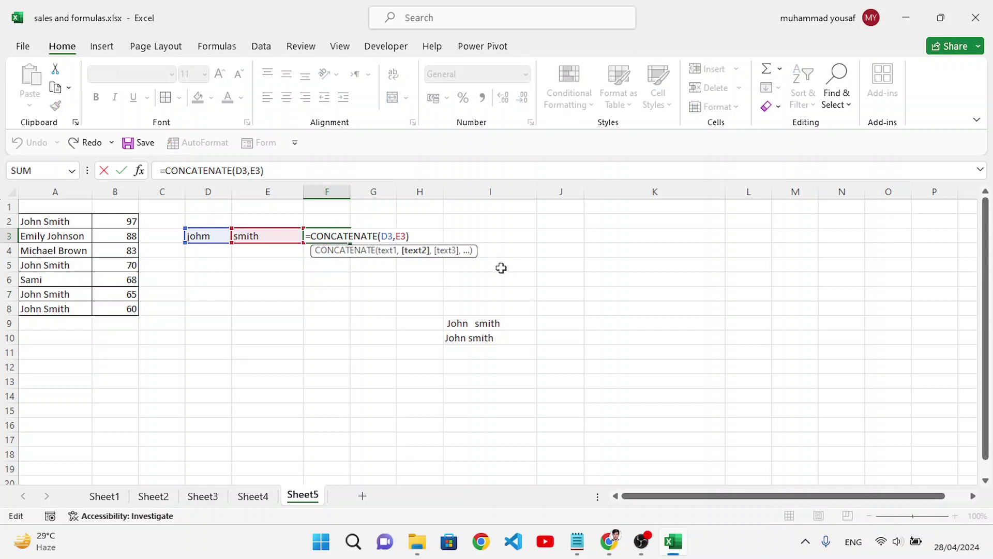
text(" ",)
key(Return)
key(Return)
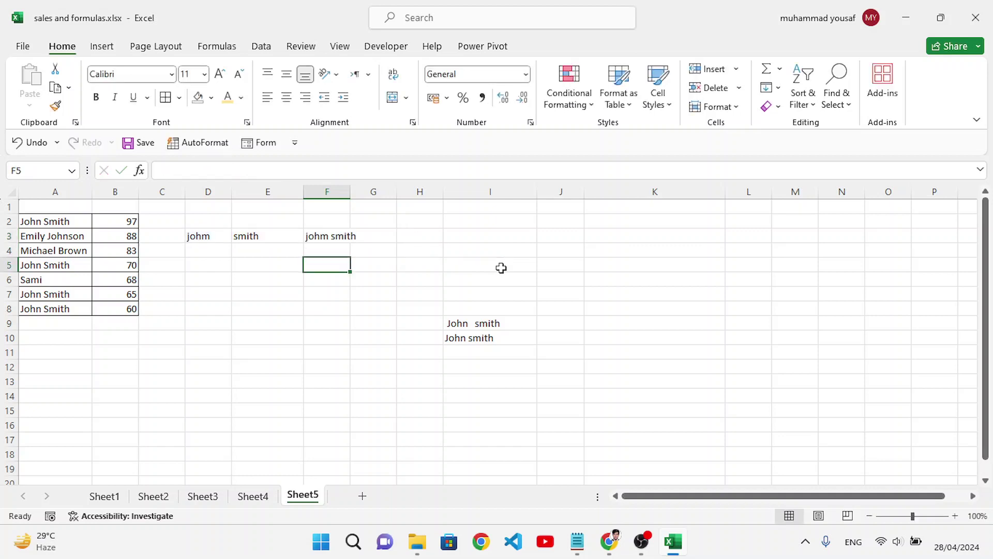
Step: Widen column F, briefly select A2:A8, and return to Sheet1
drag(350, 191, 376, 193)
drag(62, 222, 78, 309)
click(94, 389)
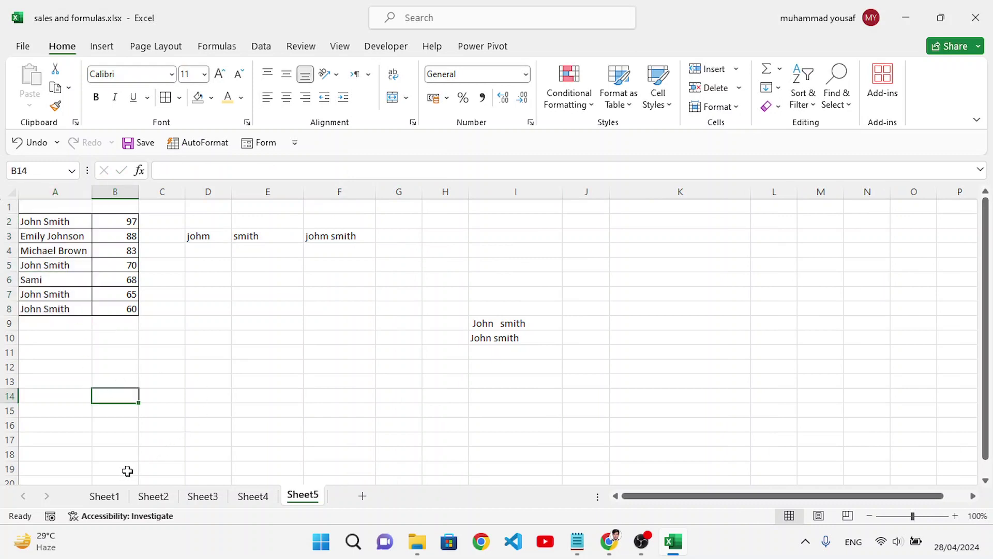
click(103, 496)
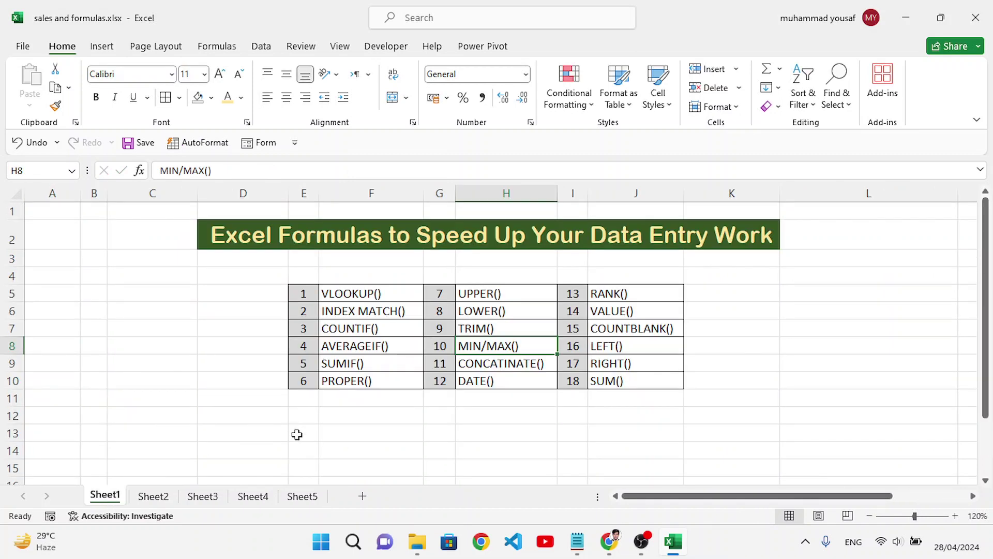
Step: Pick the DATE() topic in Sheet1's formula list, then go to Sheet4's sales table
click(484, 383)
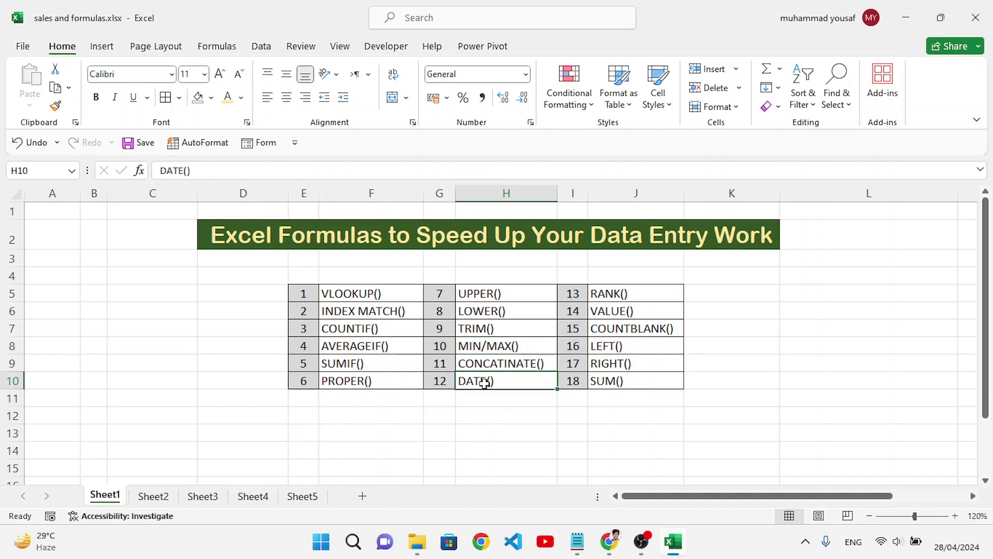
click(525, 472)
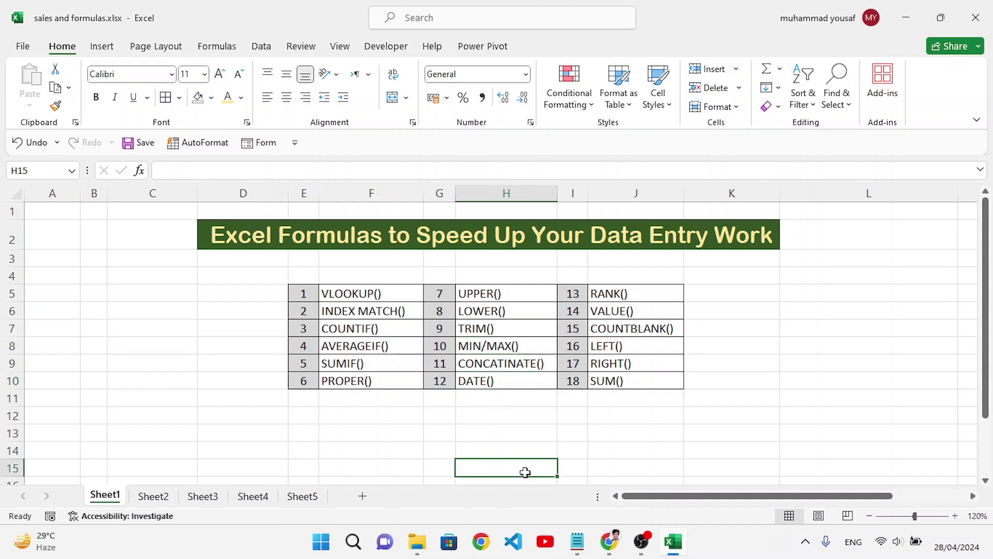
click(154, 496)
click(253, 496)
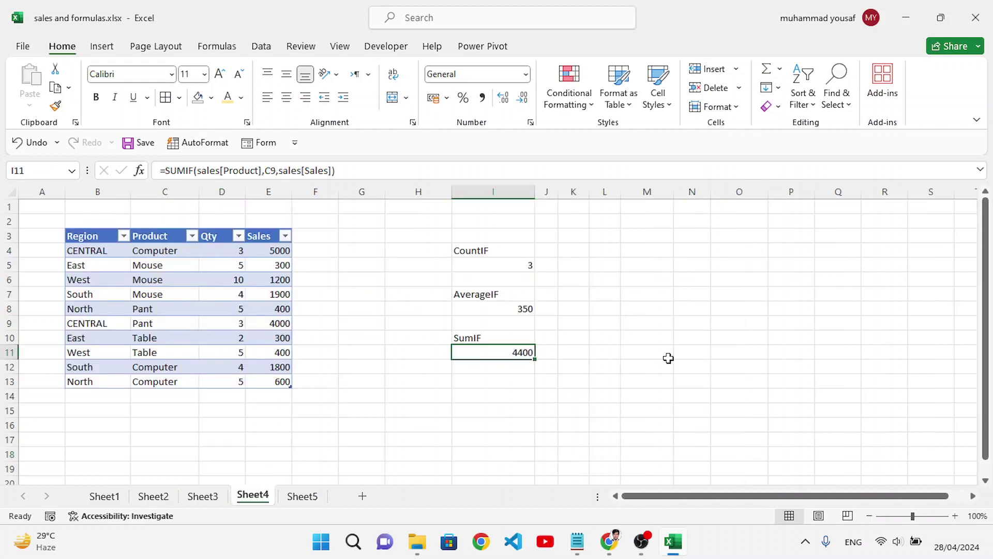
Step: Enter =DATE(2023,4,12) in cell O9 on Sheet4
click(671, 354)
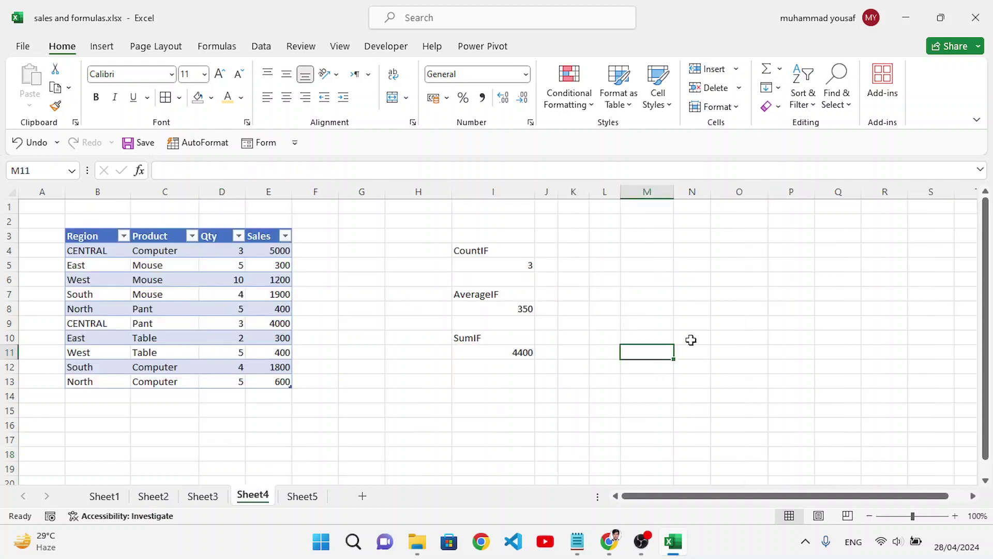
click(724, 327)
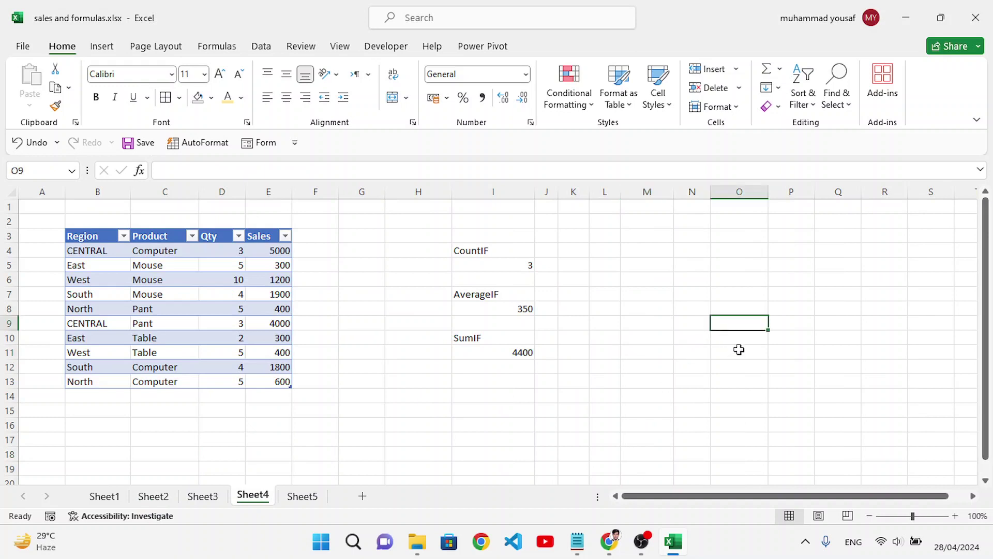
text(=date)
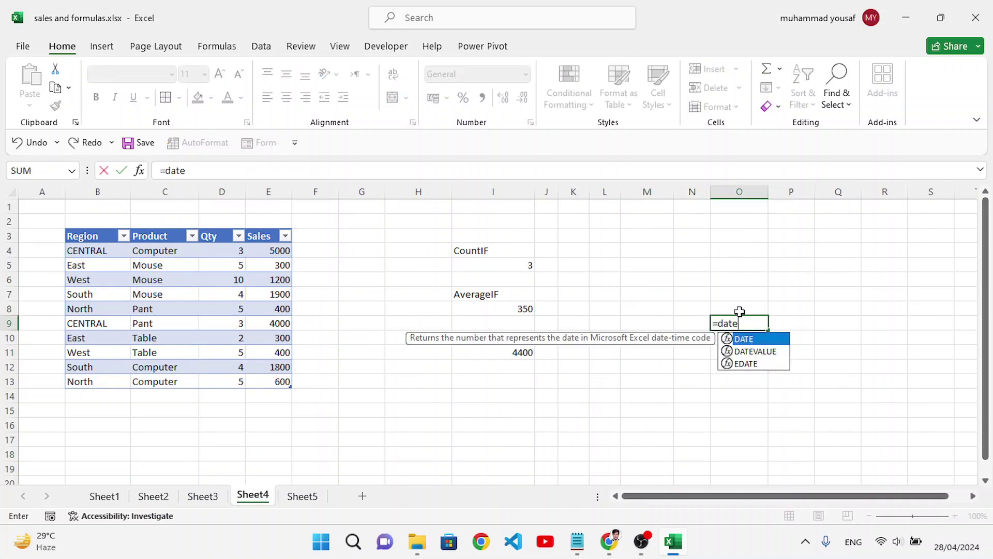
key(Tab)
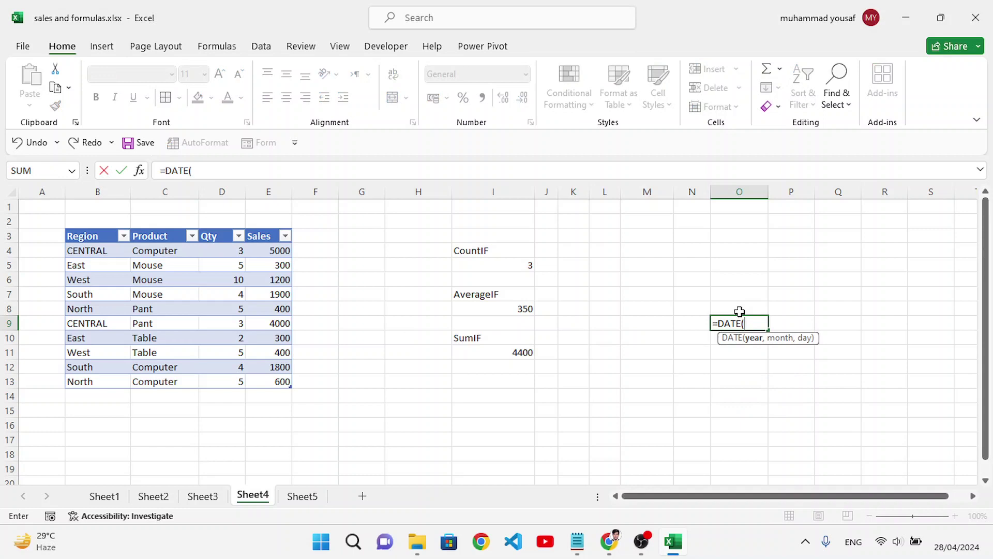
text(2023,4,12)
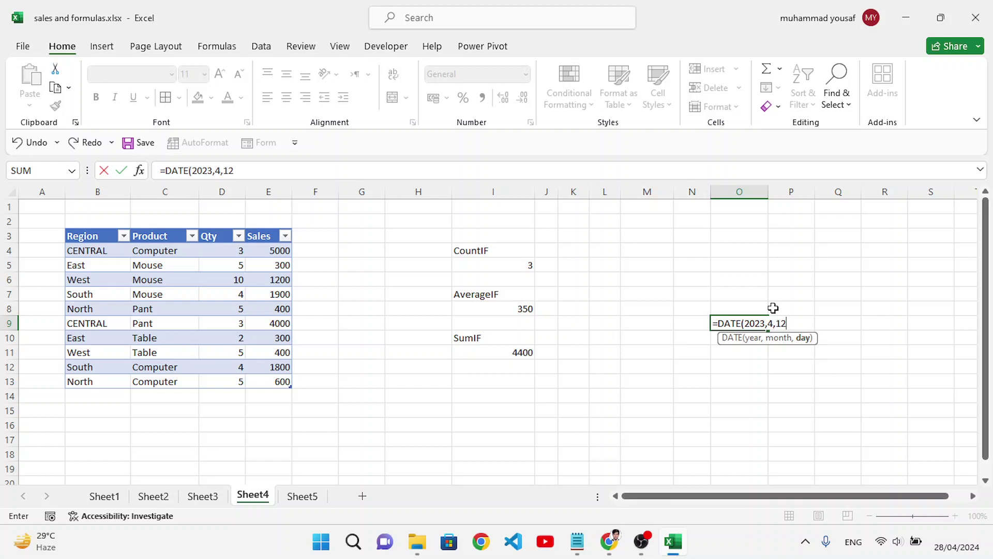
key(Return)
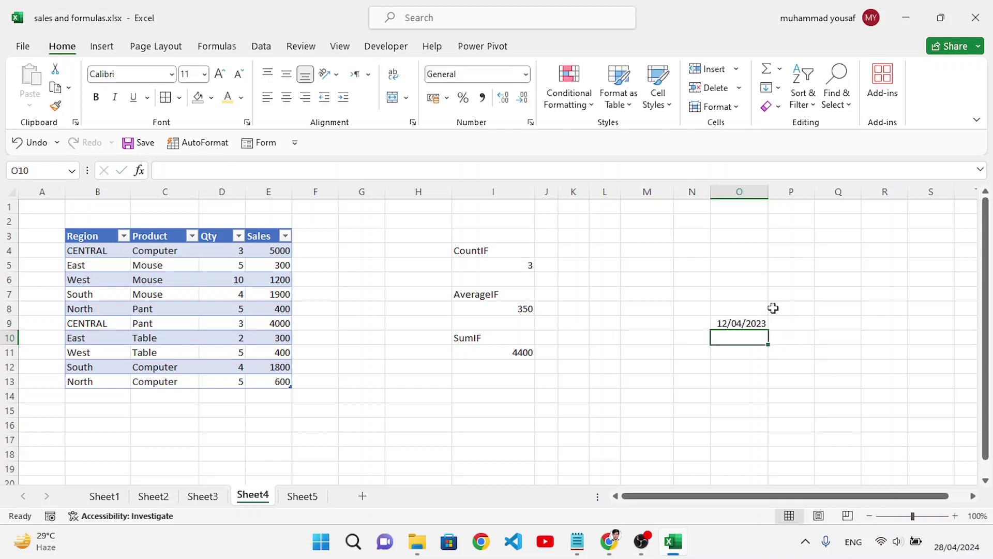
Step: Review the DATE formula in O9, then return to Sheet1's formula overview
click(748, 322)
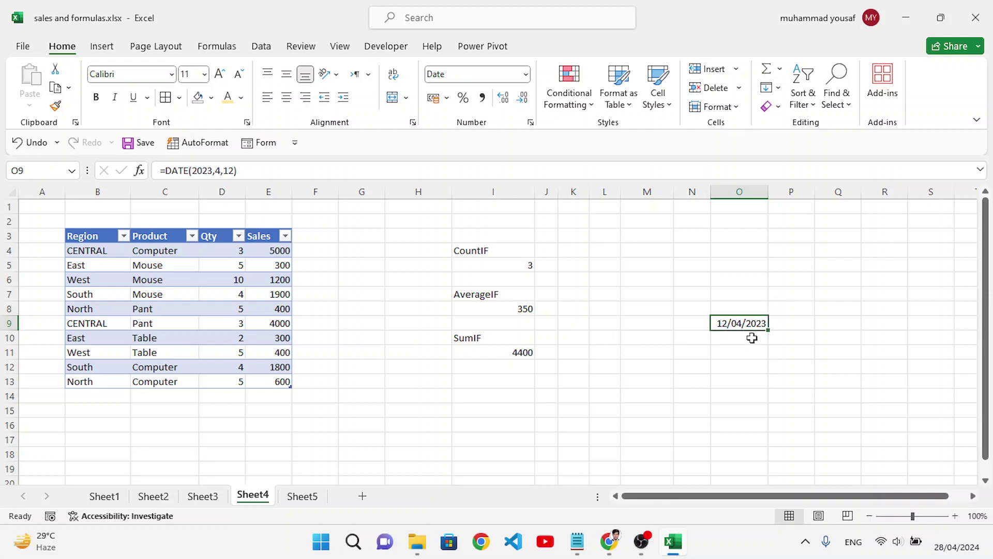
click(749, 362)
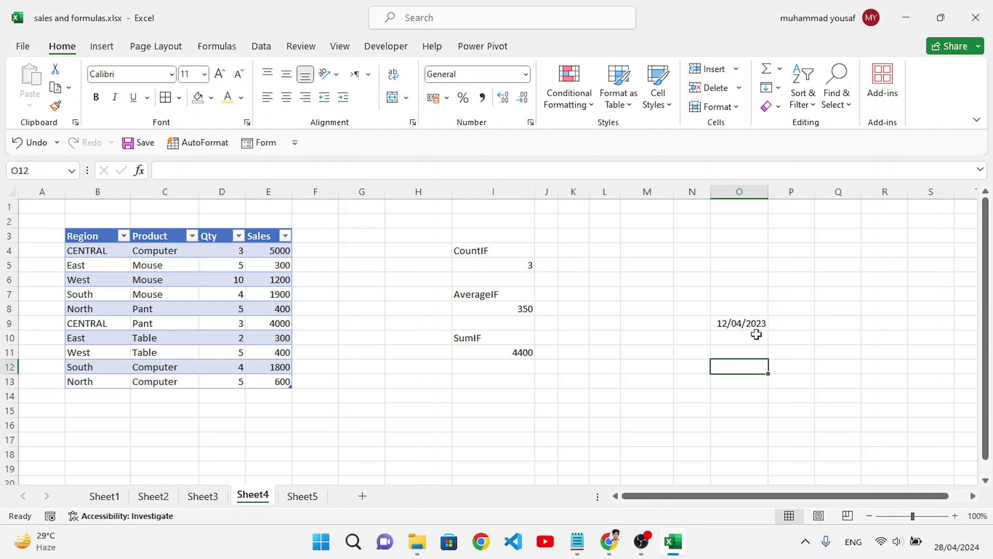
click(756, 324)
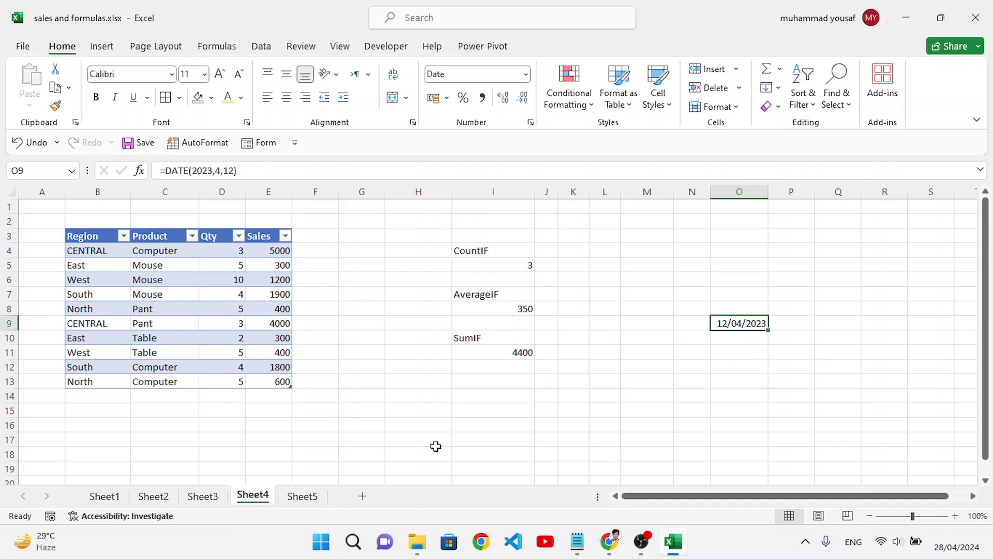
click(103, 496)
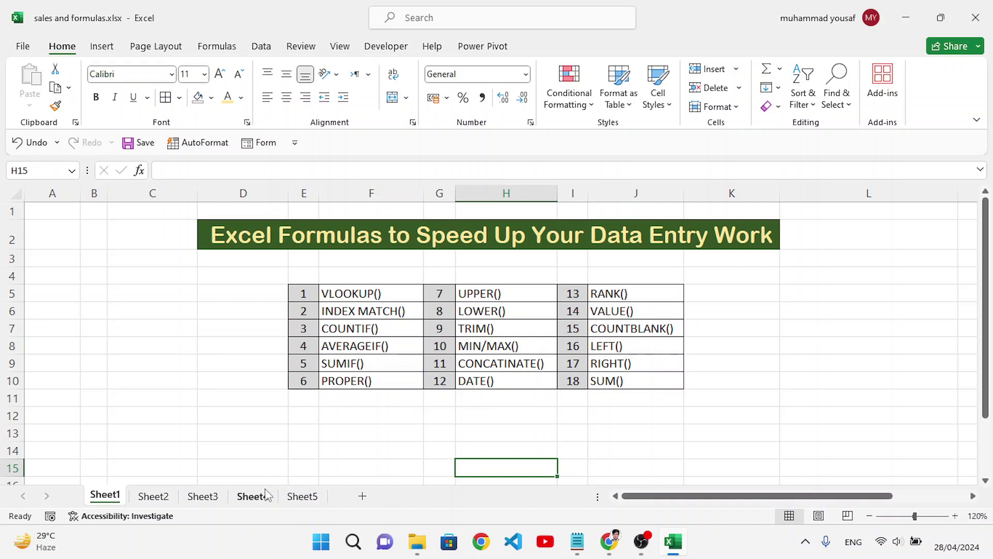
Step: On Sheet3, enter =RANK(H5,H5:H11,1) in J5, ranking the first average ascending as 4
click(253, 496)
click(202, 496)
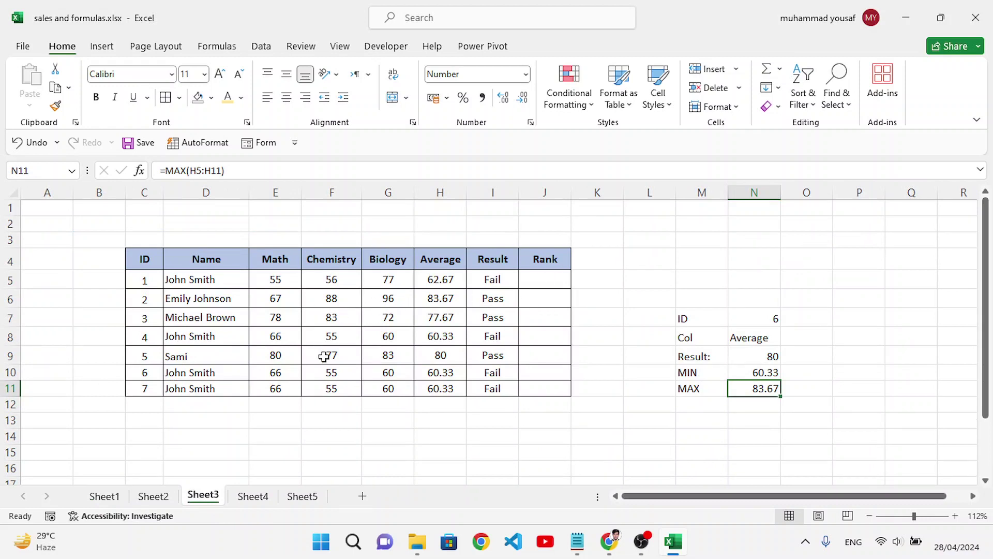
click(539, 284)
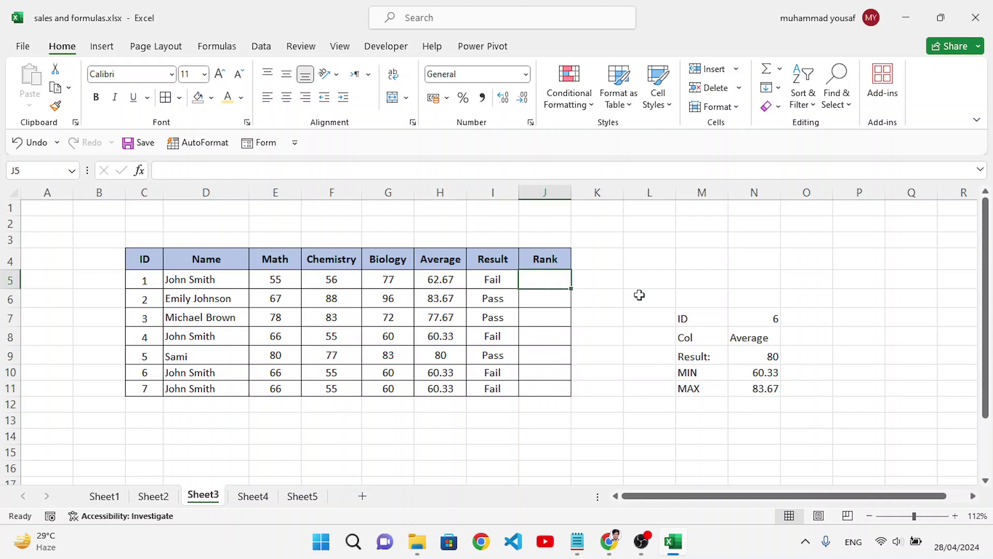
text(=ran)
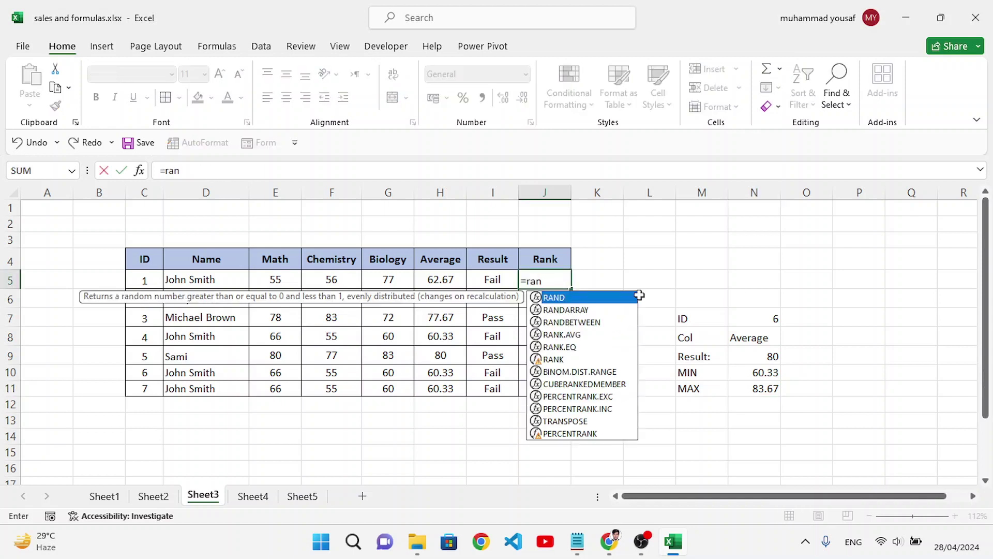
text(k)
key(Down)
key(Down)
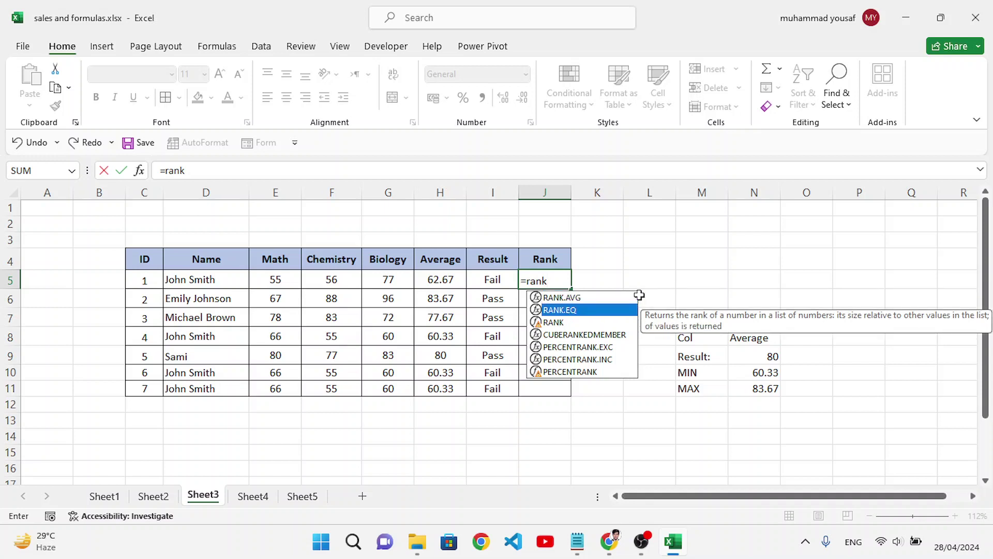
key(Tab)
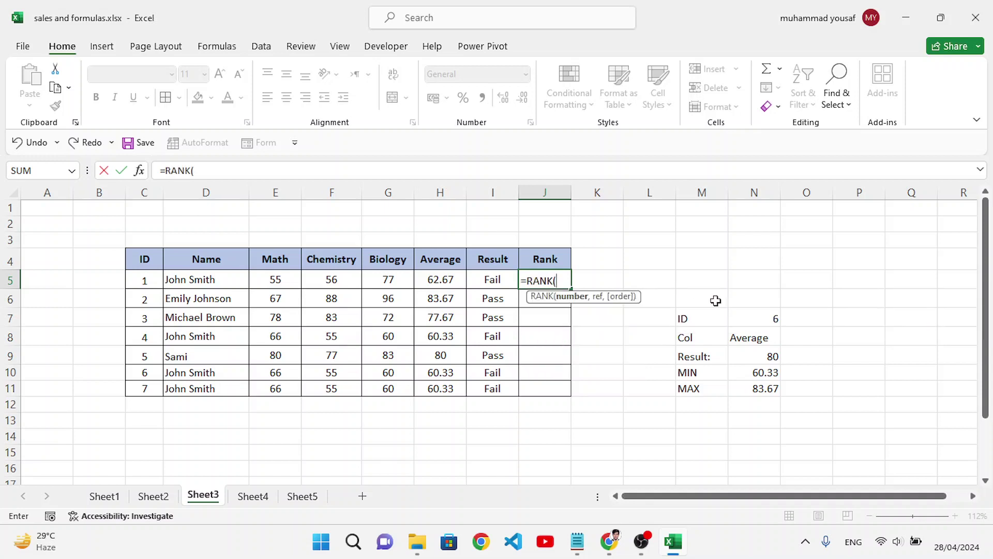
click(447, 283)
text(,)
drag(437, 279, 440, 389)
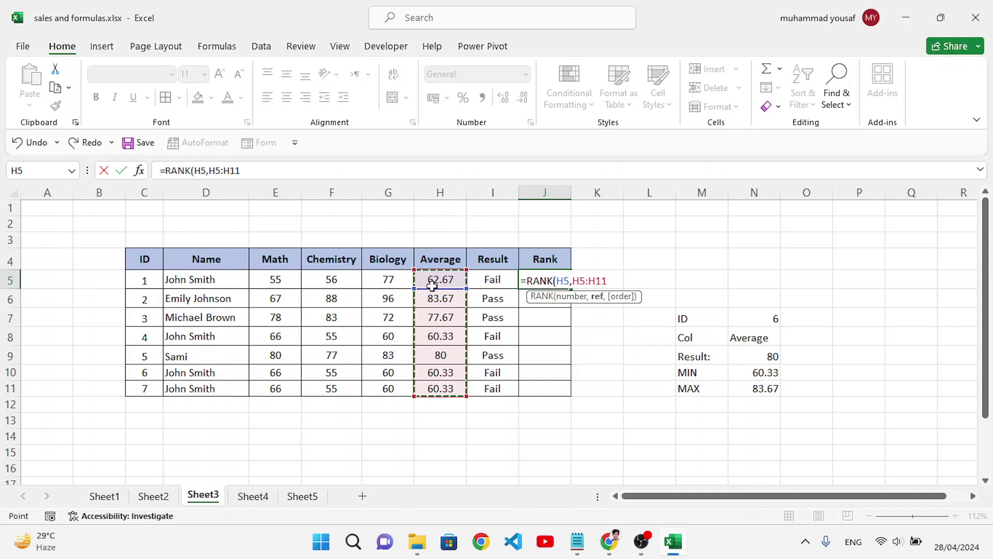
text(,)
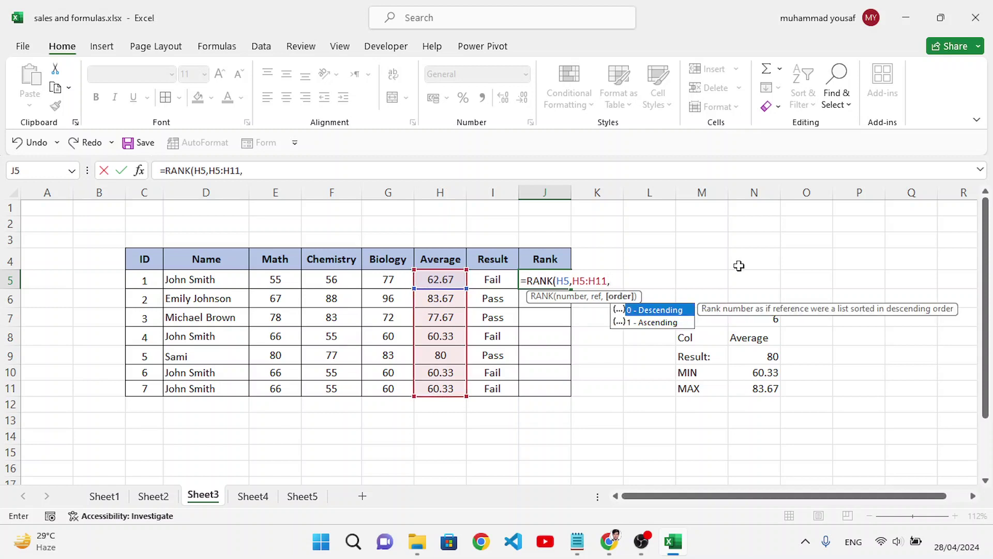
text(1))
key(Return)
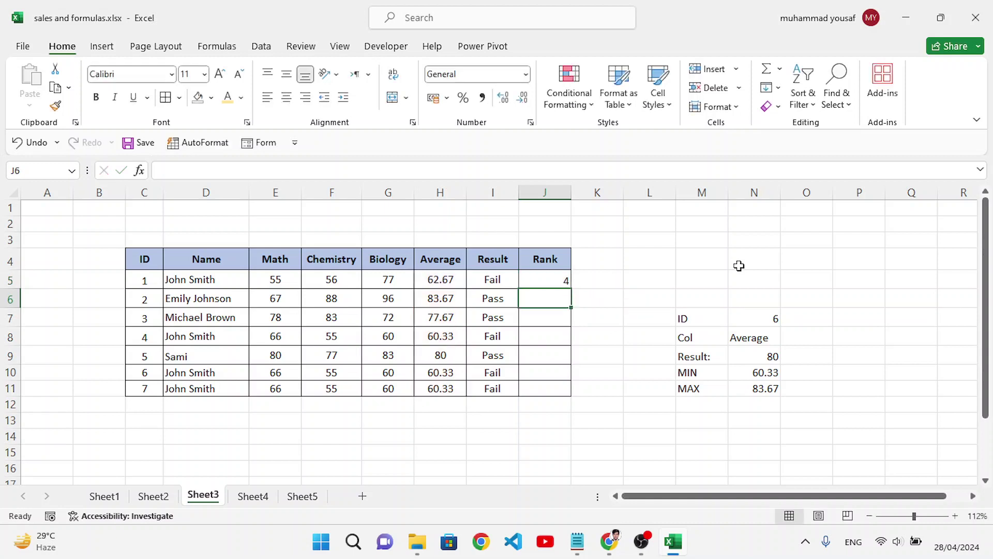
Step: Fill the ascending RANK formula down to J11 and inspect each copy and the H10–H11 averages
click(558, 281)
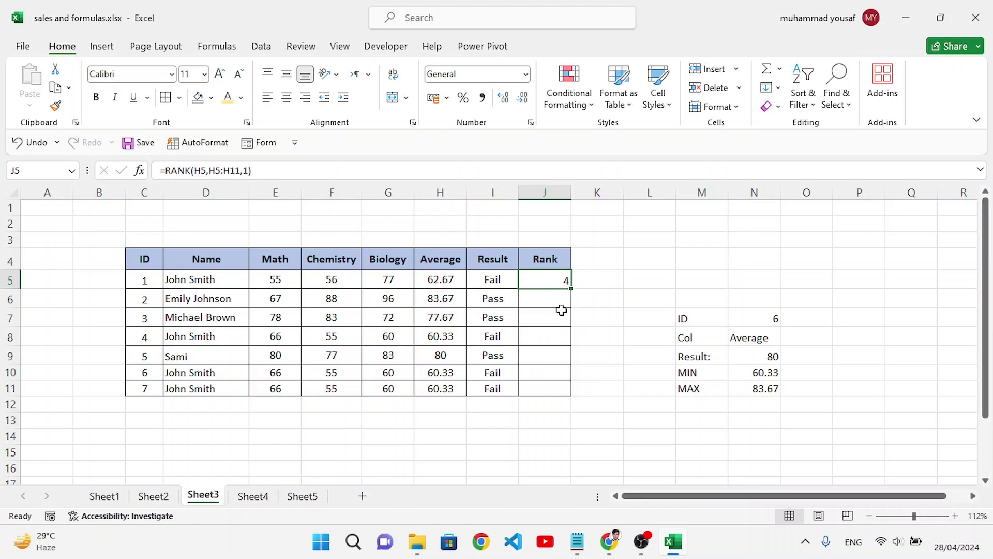
drag(571, 288, 571, 396)
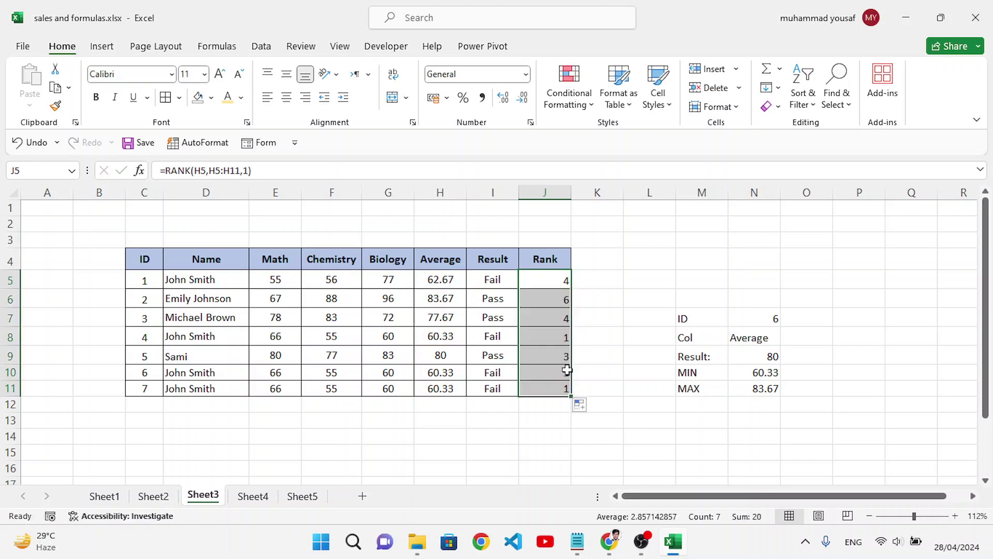
click(550, 317)
click(556, 294)
click(560, 319)
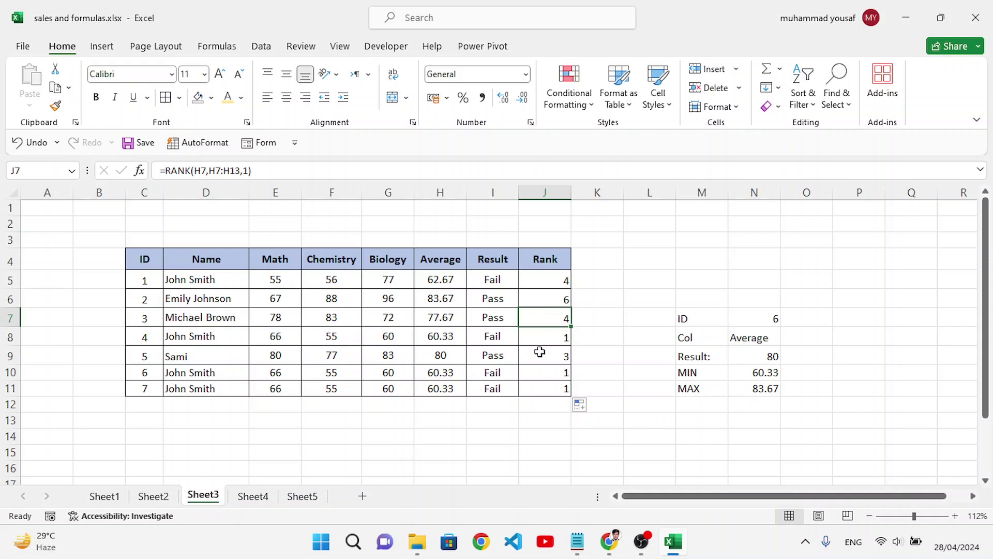
click(556, 339)
click(557, 356)
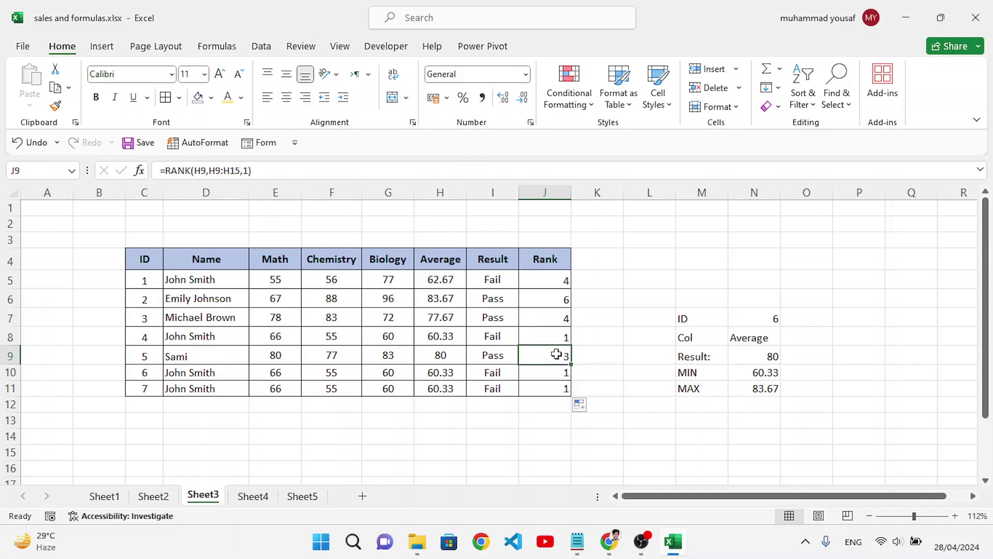
click(555, 372)
click(546, 393)
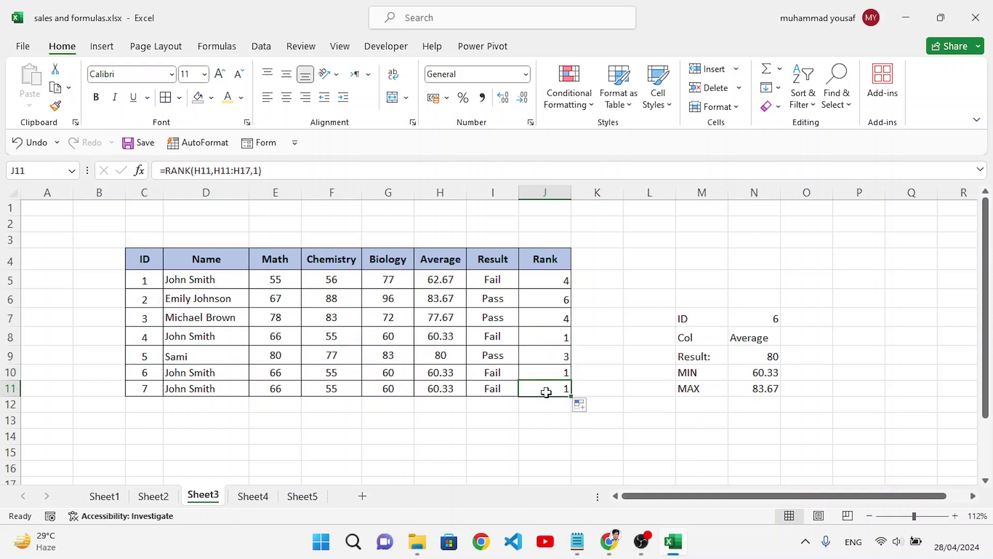
click(446, 377)
click(449, 387)
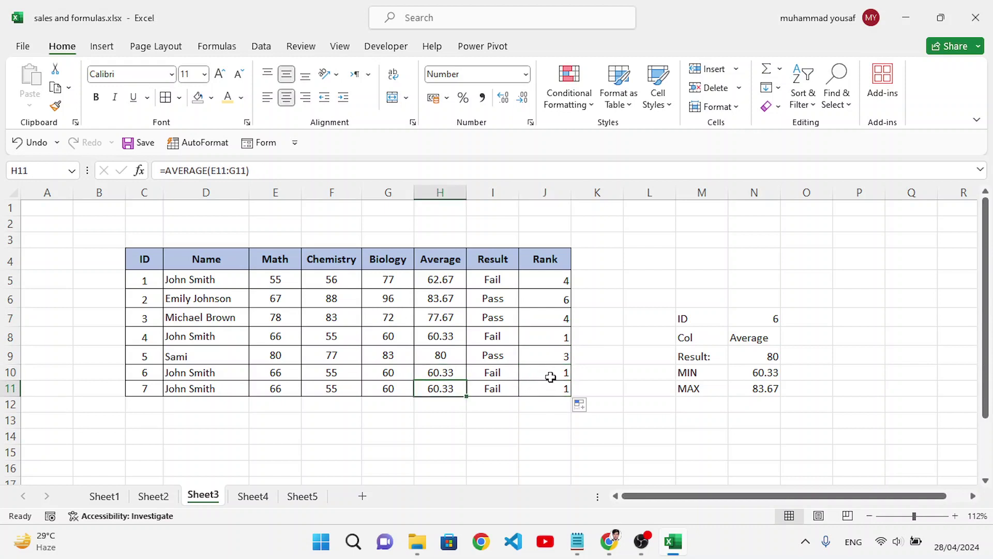
Step: Change J5's RANK order argument to 0 (descending) and fill it down to J11
click(560, 281)
key(F2)
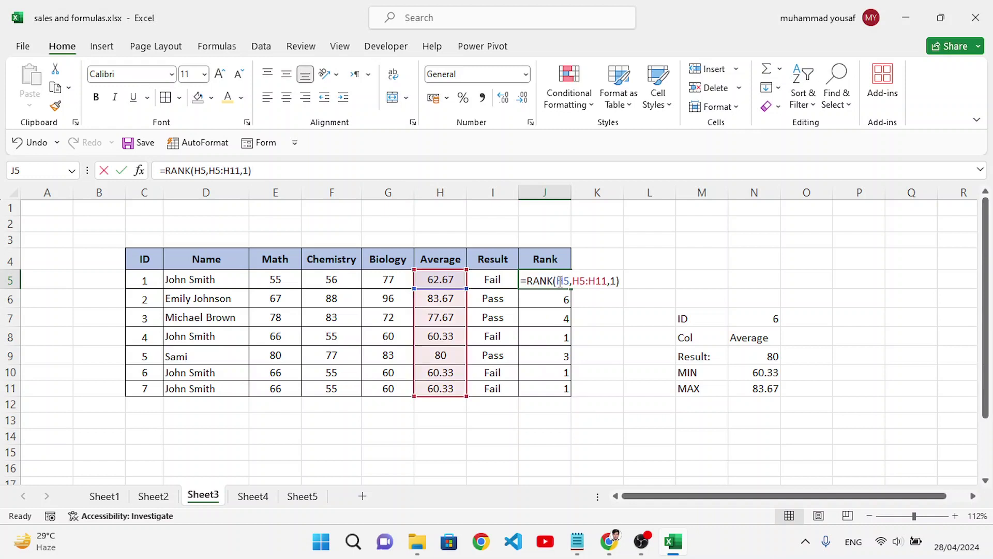
click(619, 296)
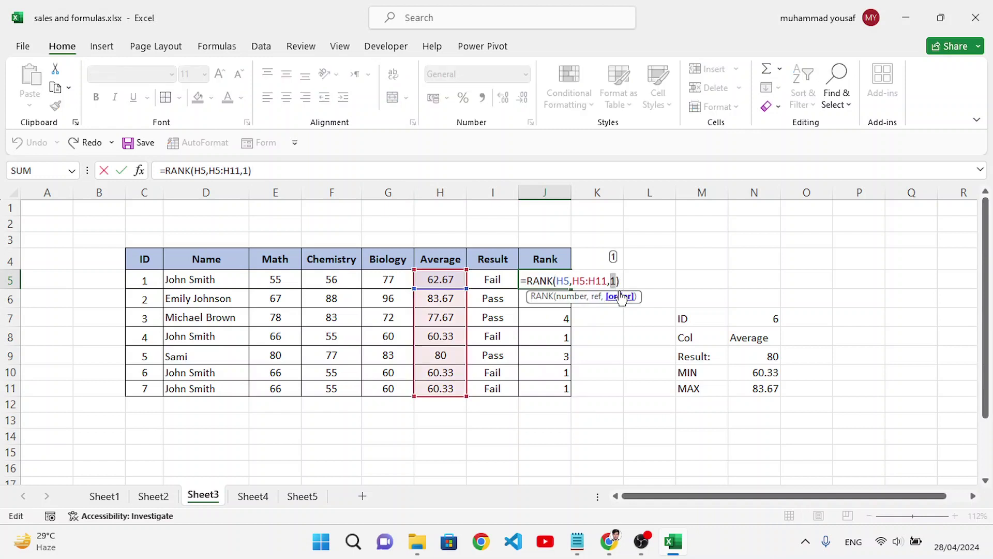
text(0)
key(Return)
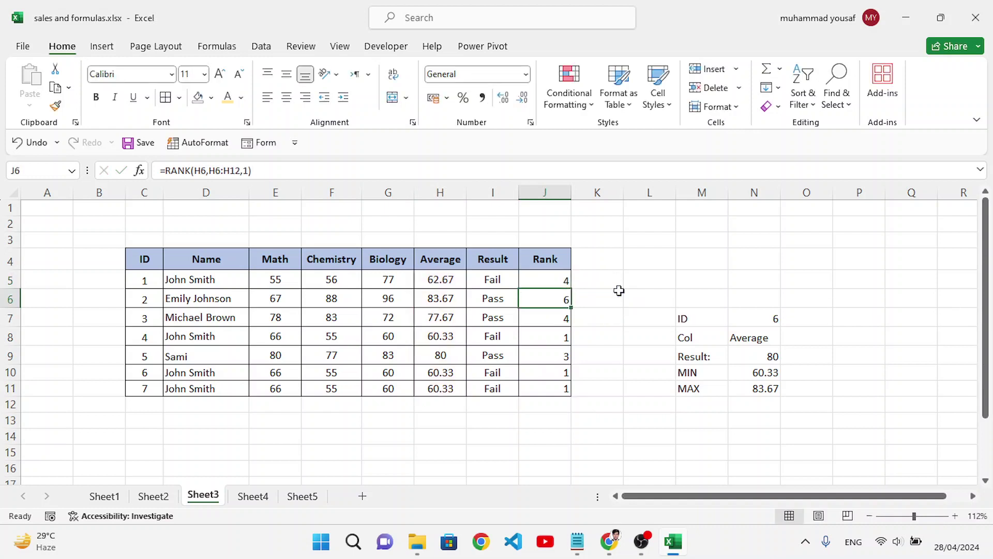
click(565, 284)
drag(569, 288, 569, 395)
click(548, 361)
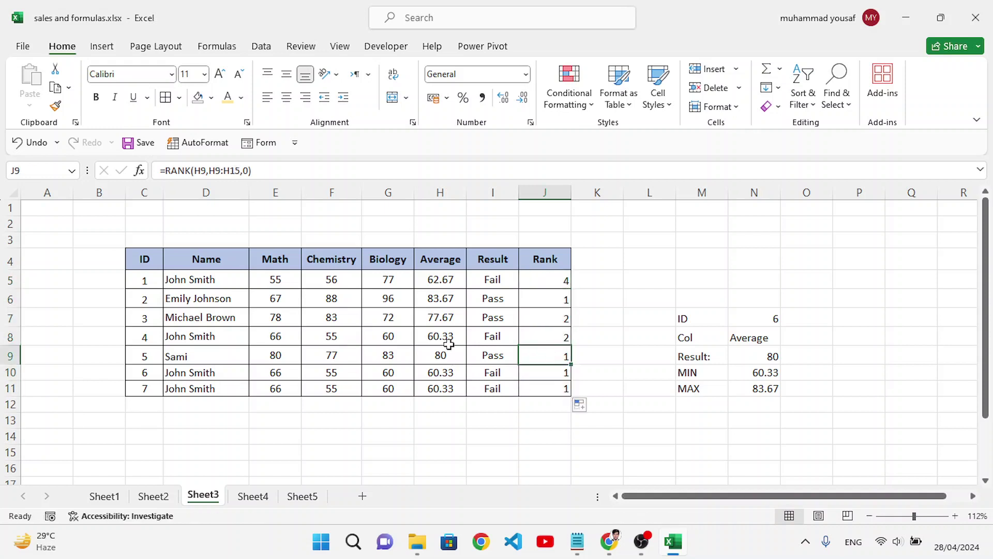
click(550, 377)
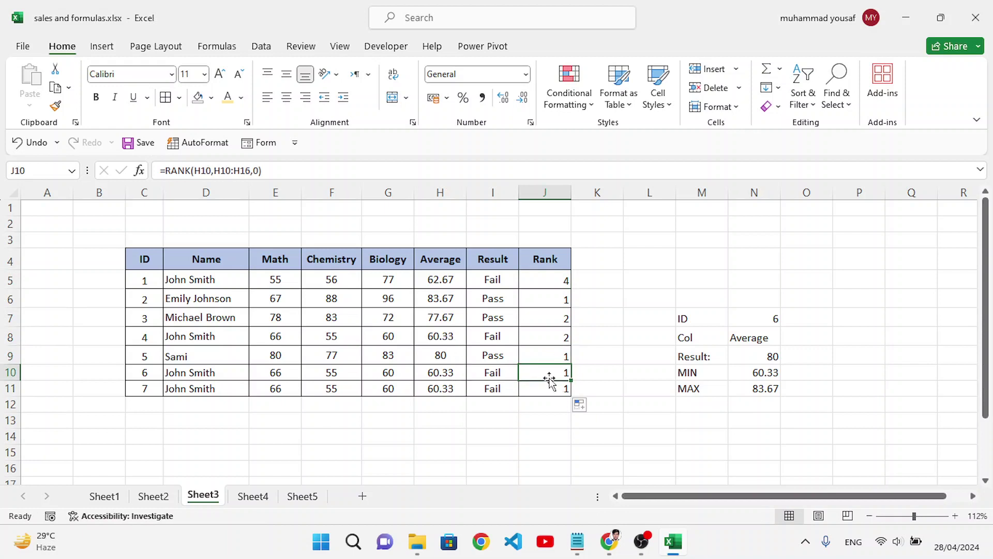
click(554, 283)
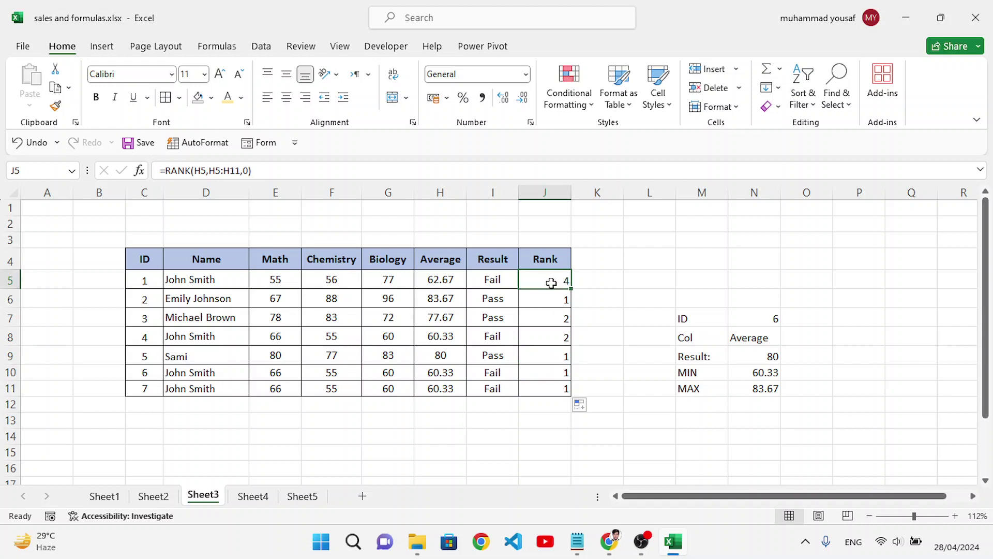
Step: Lock J5's RANK range as $H$5:$H$11 with F4
double_click(559, 281)
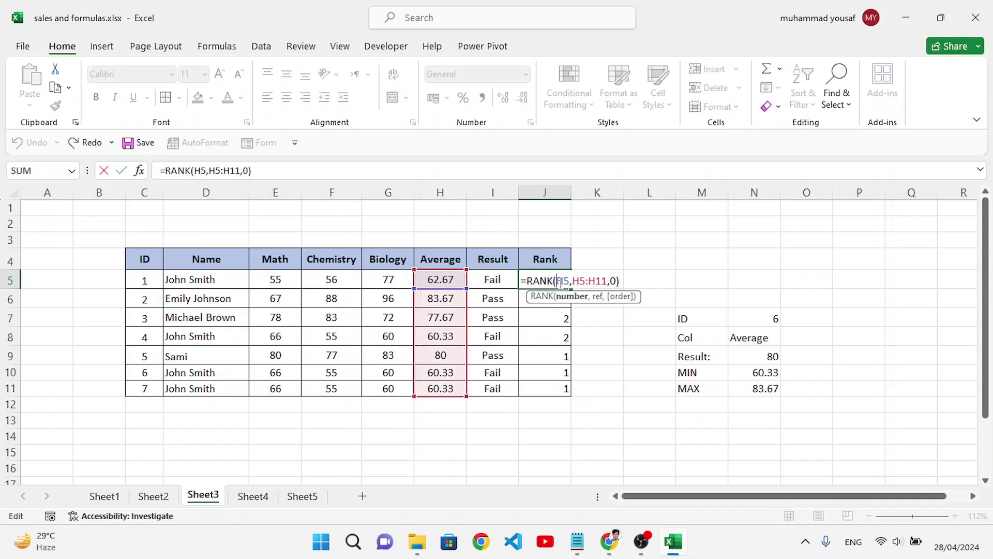
click(600, 282)
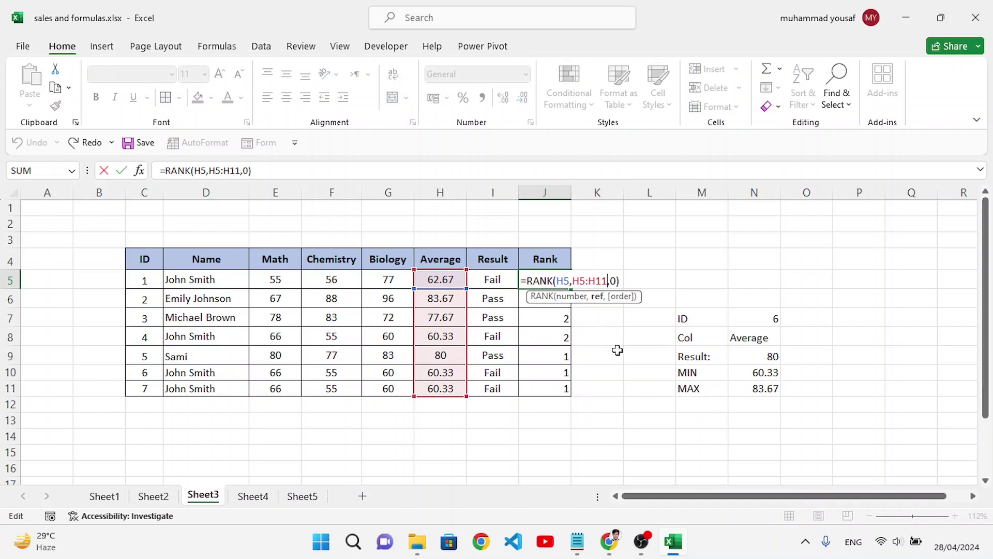
key(F4)
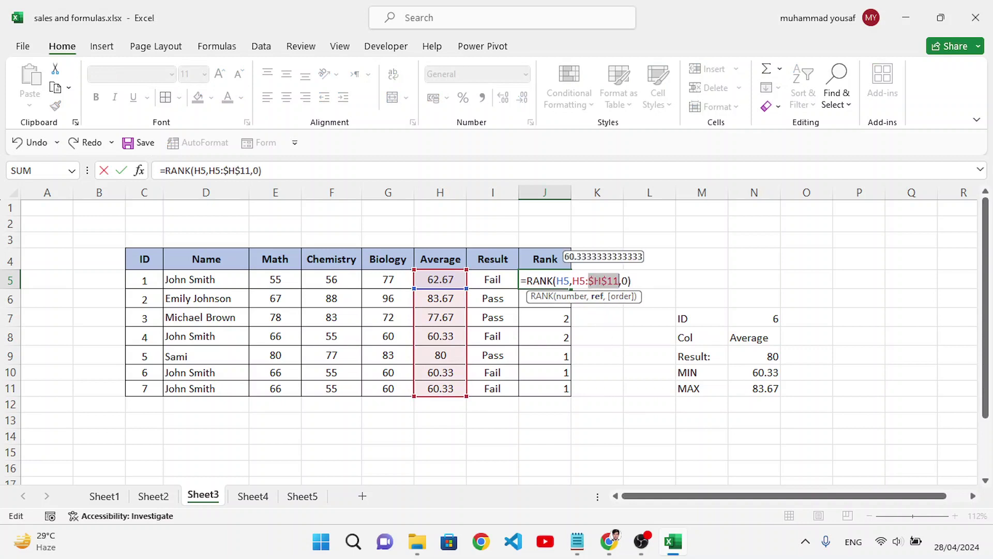
click(587, 280)
key(F4)
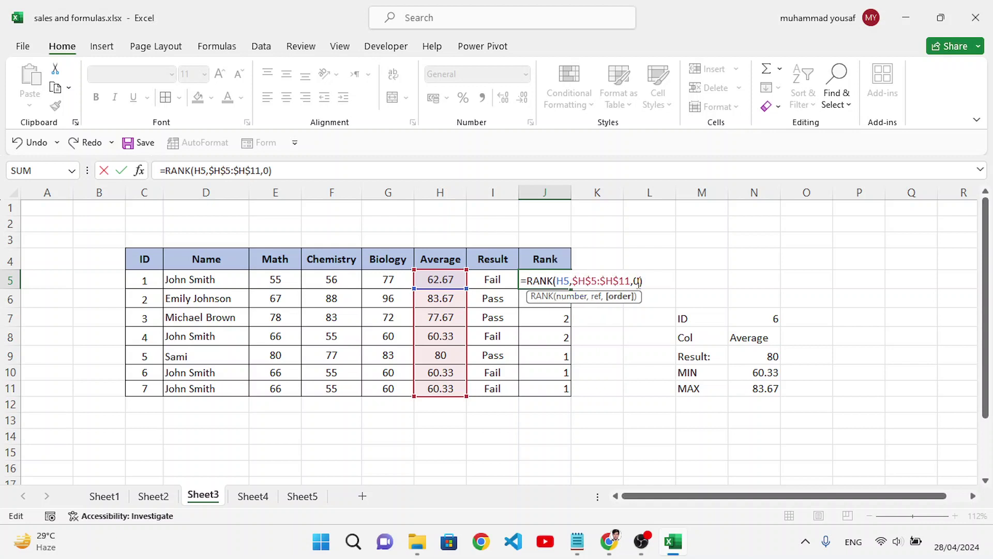
key(Return)
Step: Fill the locked RANK formula to J11, check ranks 4,1,3,5,2,5,5, then go to Sheet1
click(544, 275)
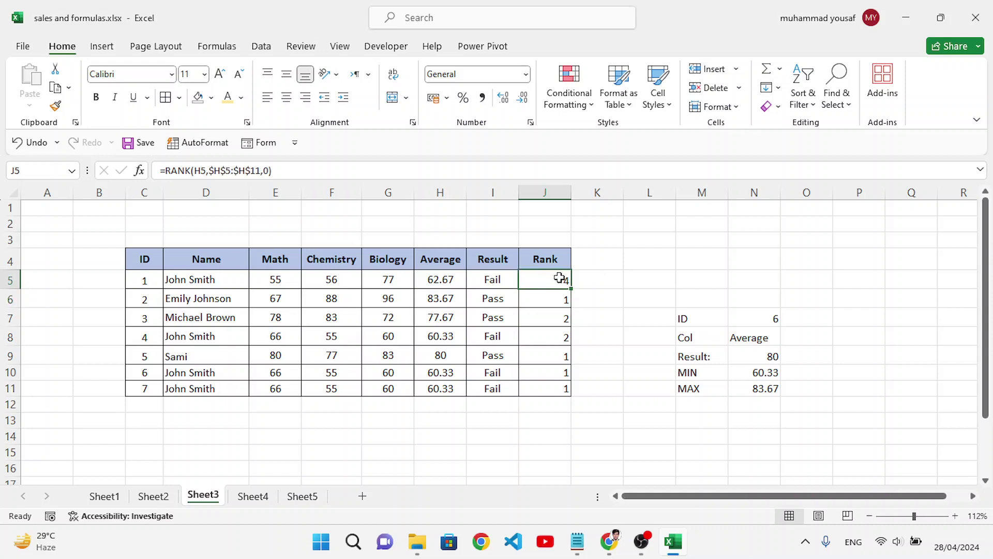
drag(570, 291, 569, 396)
click(548, 334)
click(561, 302)
click(564, 354)
click(560, 314)
click(562, 284)
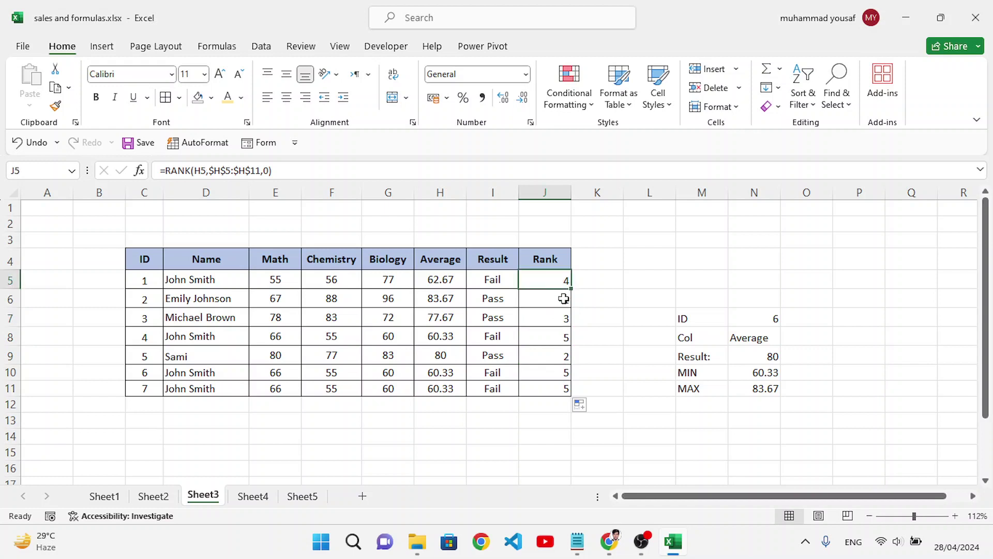
drag(552, 374, 552, 387)
drag(460, 374, 458, 386)
click(555, 374)
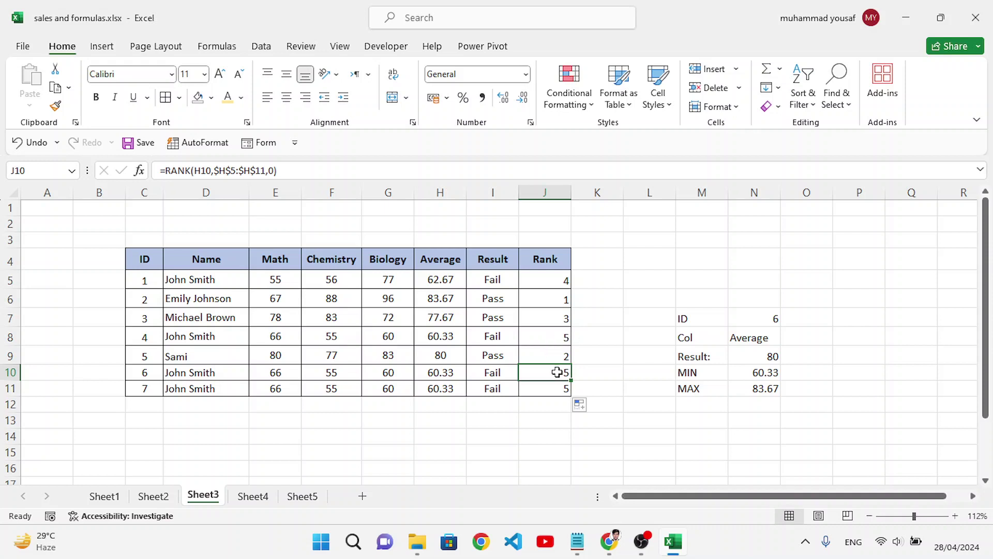
click(557, 343)
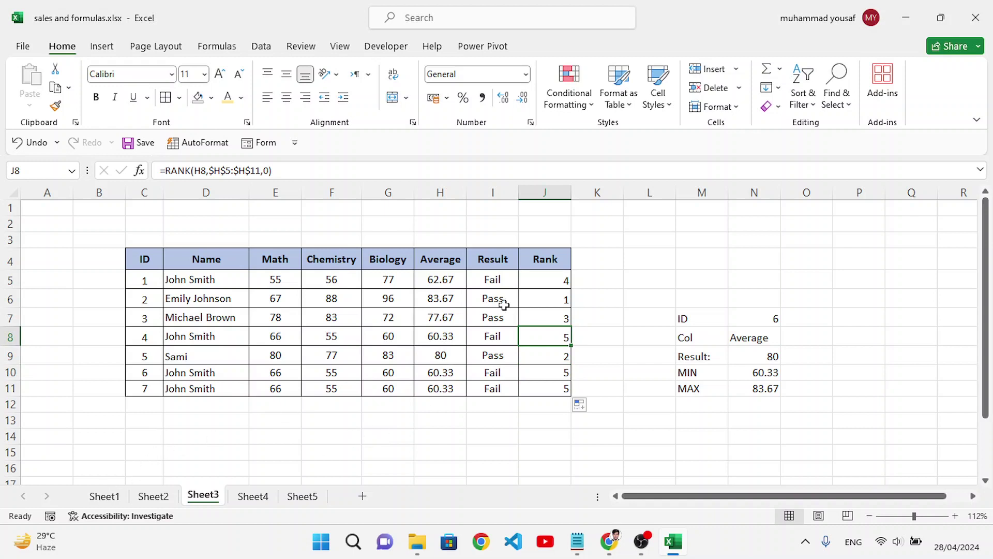
click(105, 496)
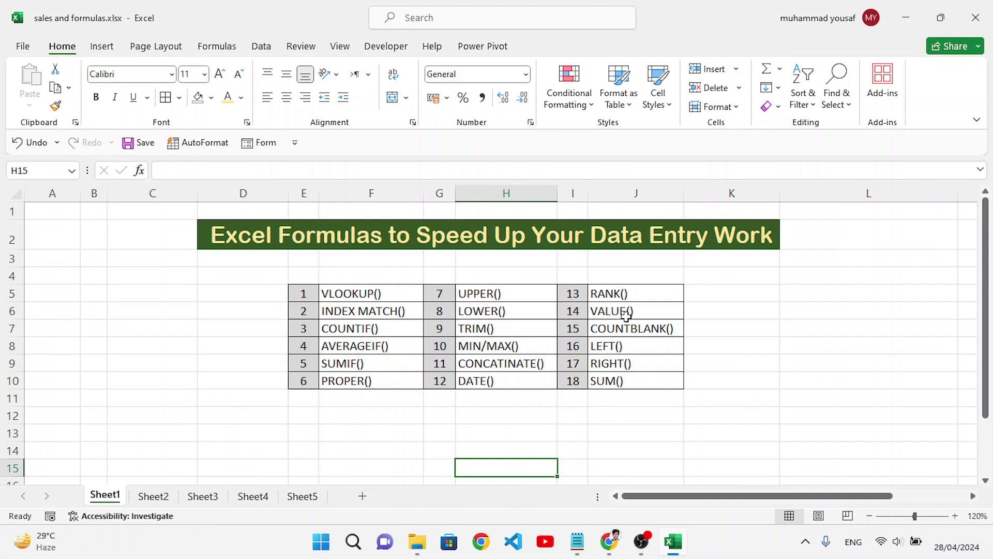
Step: On Sheet5, set the scores in B2:B8 to the Text number format
click(307, 500)
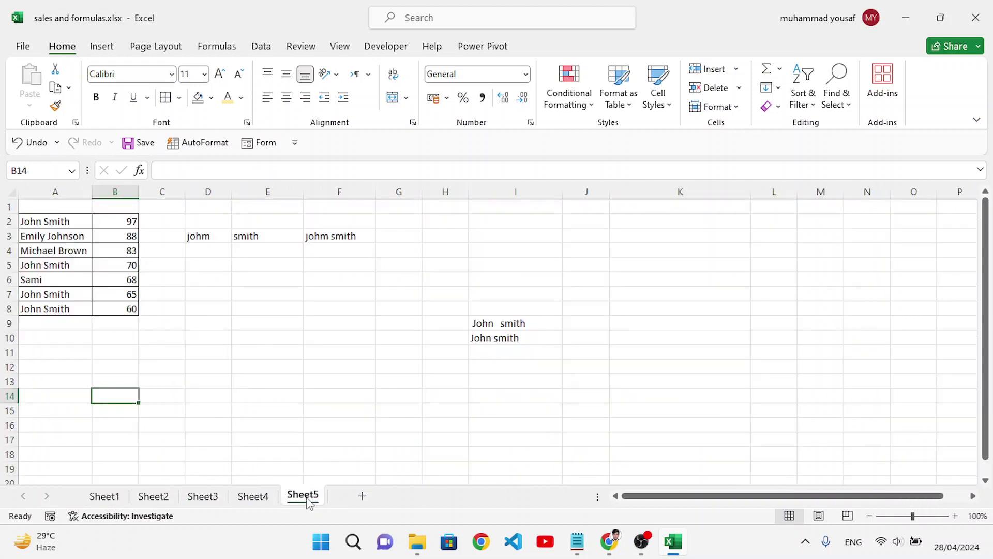
click(310, 410)
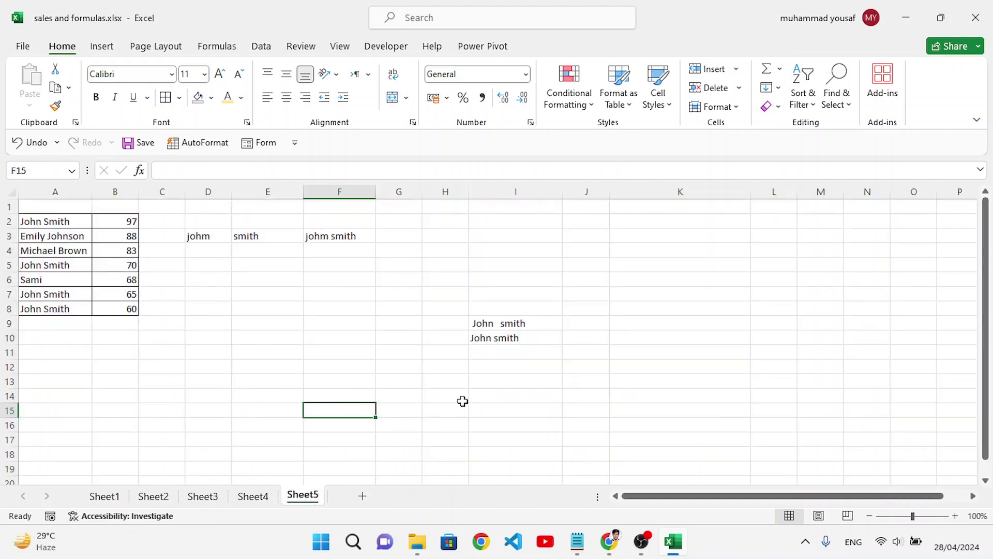
key(Right)
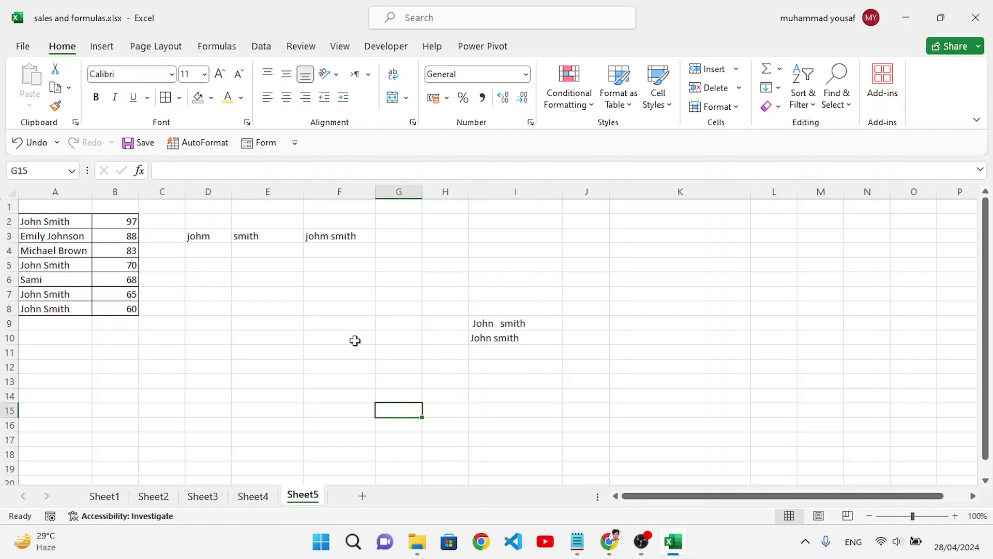
click(349, 324)
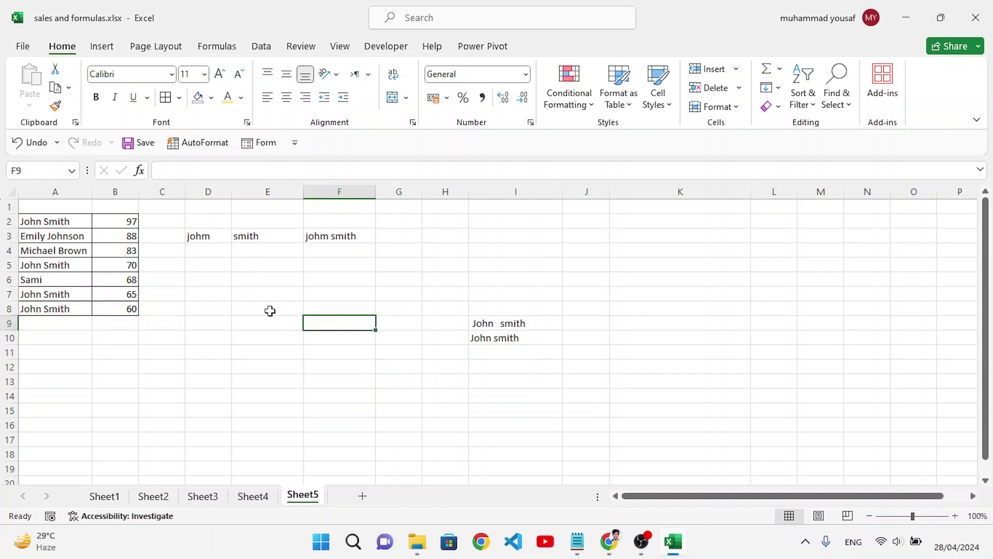
drag(127, 222, 133, 305)
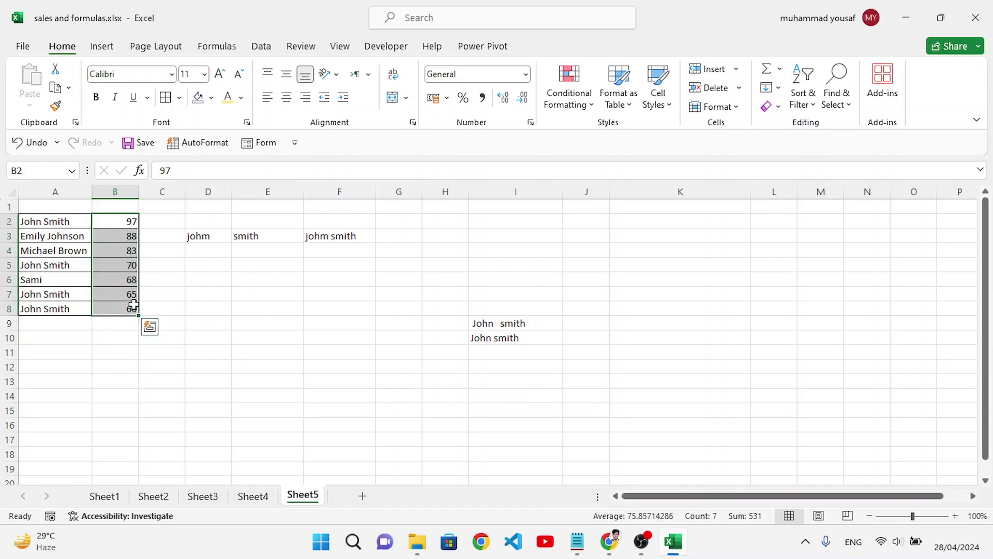
click(525, 74)
scroll(523, 272, down, 1)
click(494, 375)
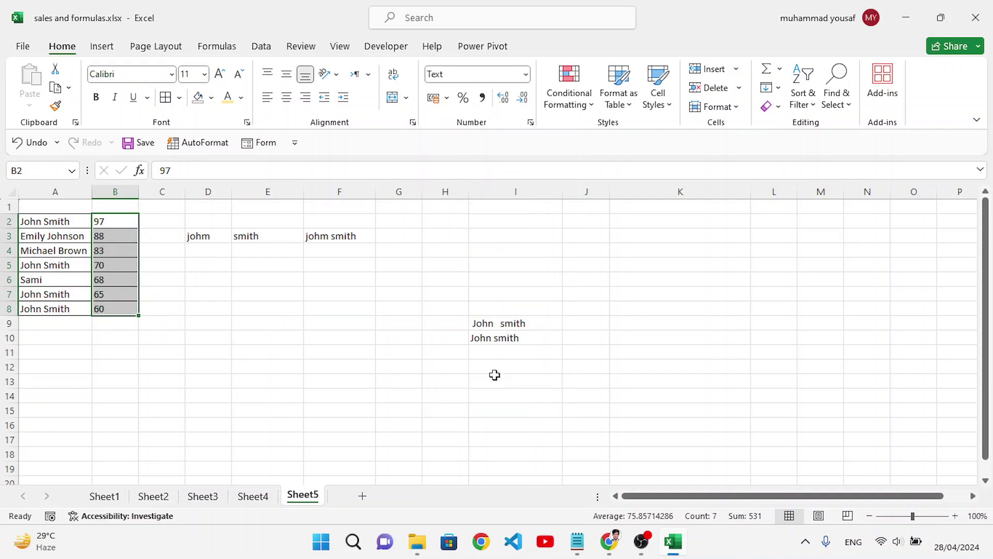
Step: Check the text-formatted scores in B2, B5 and B7 and reselect B2:B8
click(239, 363)
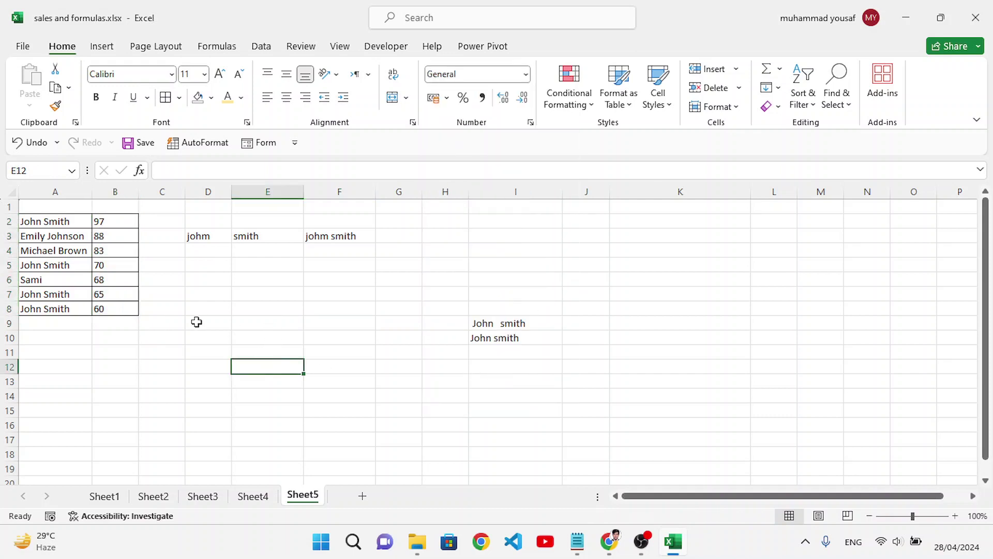
click(98, 220)
click(125, 261)
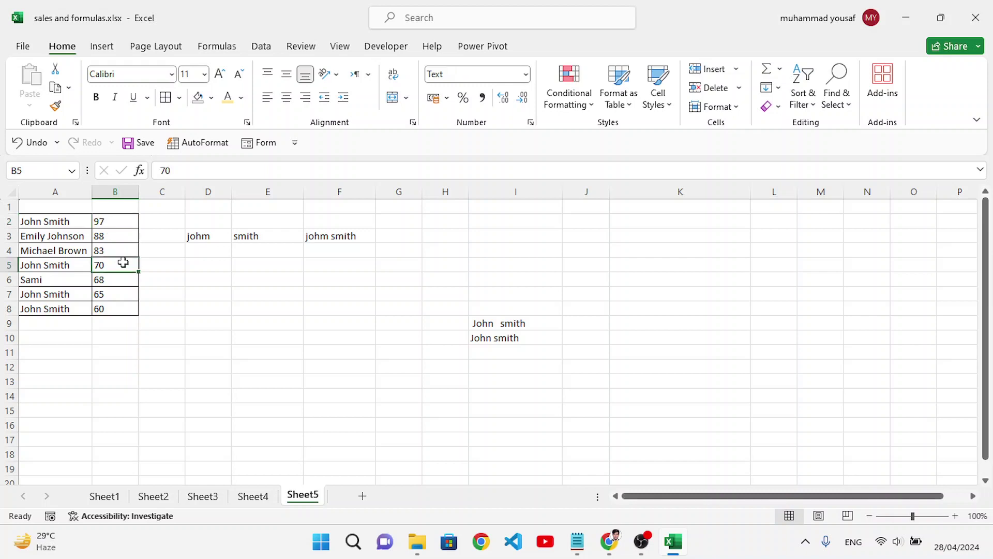
click(125, 292)
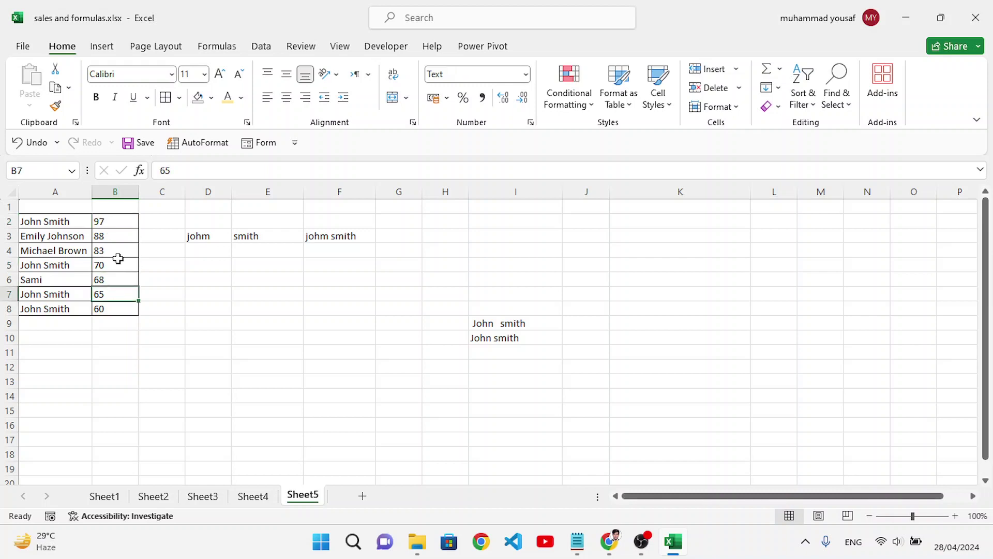
click(122, 267)
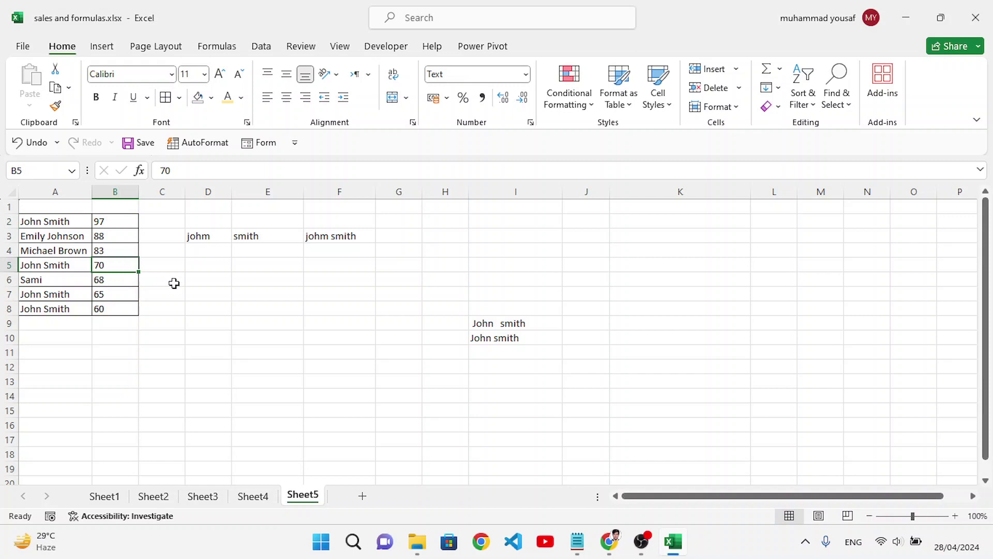
drag(112, 225, 120, 308)
click(169, 300)
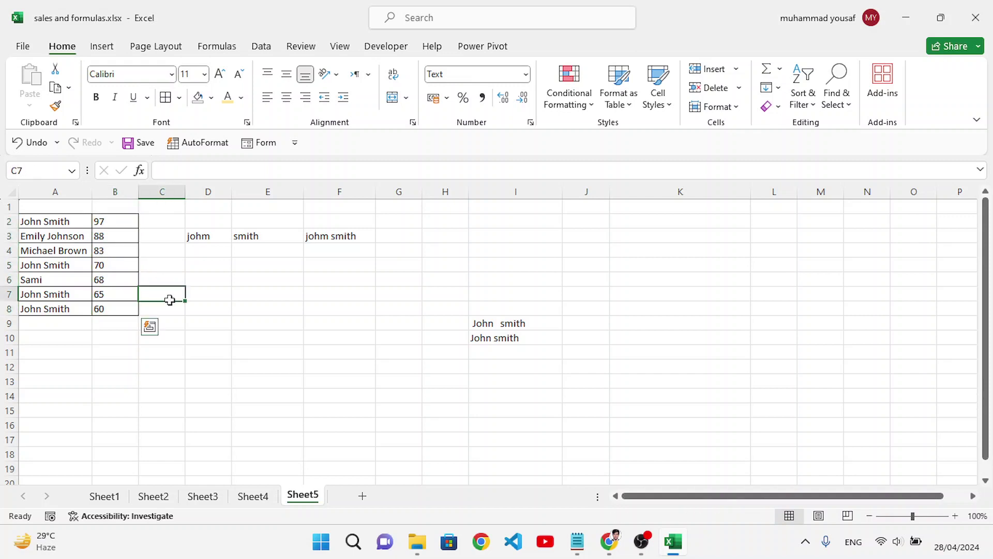
Step: Enter =VALUE(B2) in C2 and fill it down to C8 to convert the scores to numbers
click(167, 217)
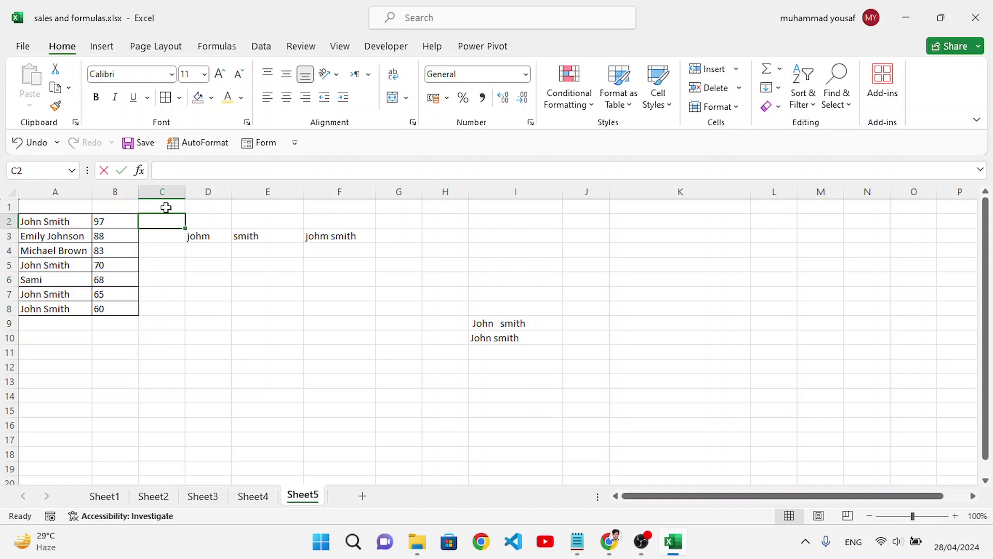
text(=value)
key(Tab)
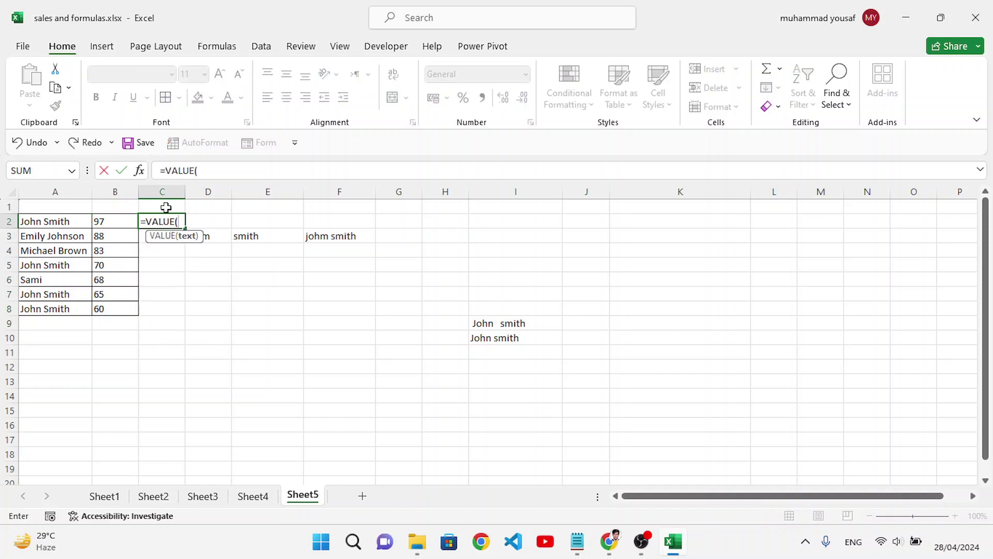
click(115, 222)
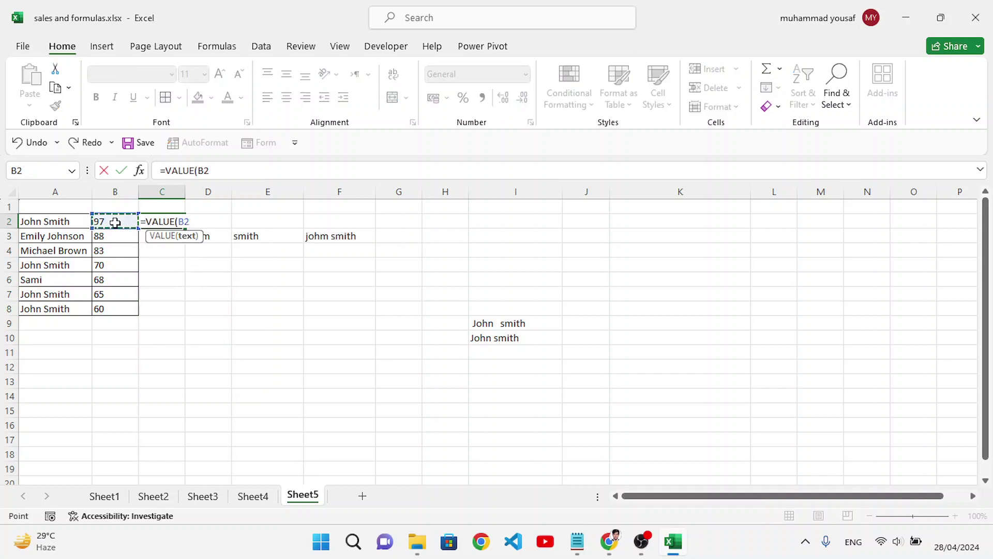
text())
key(Return)
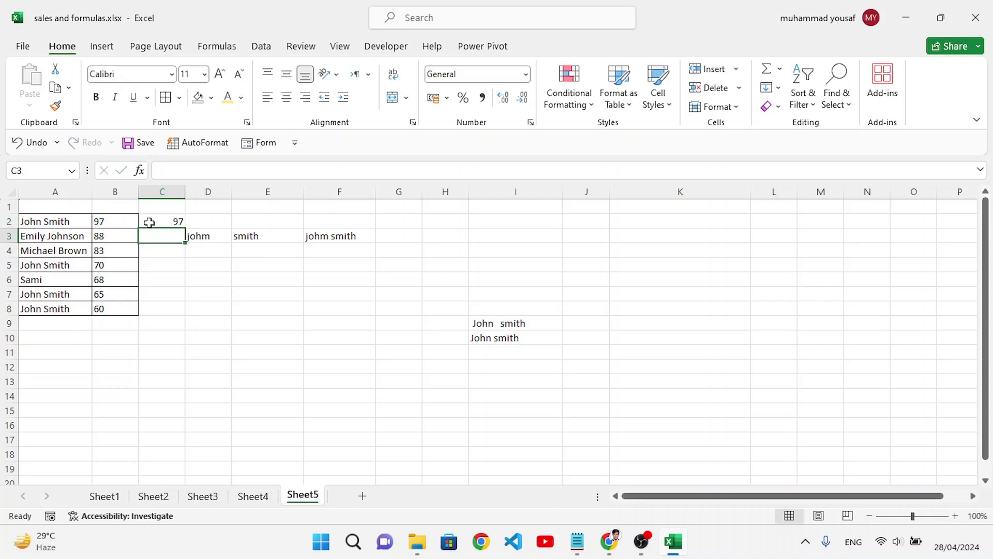
click(178, 223)
drag(185, 228, 184, 309)
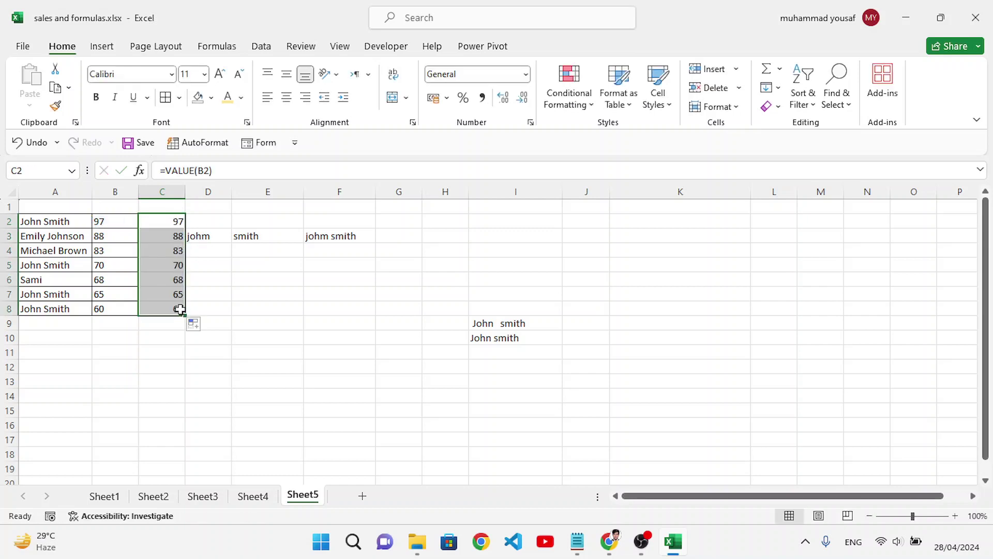
click(170, 221)
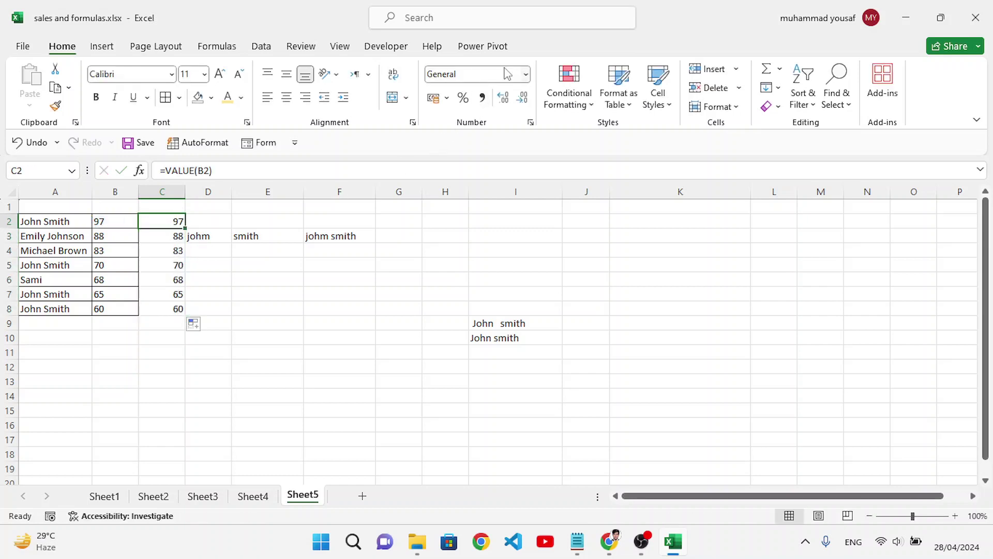
Step: Compare the number formats of B2 and C2, then move to G9 and Sheet1
click(122, 221)
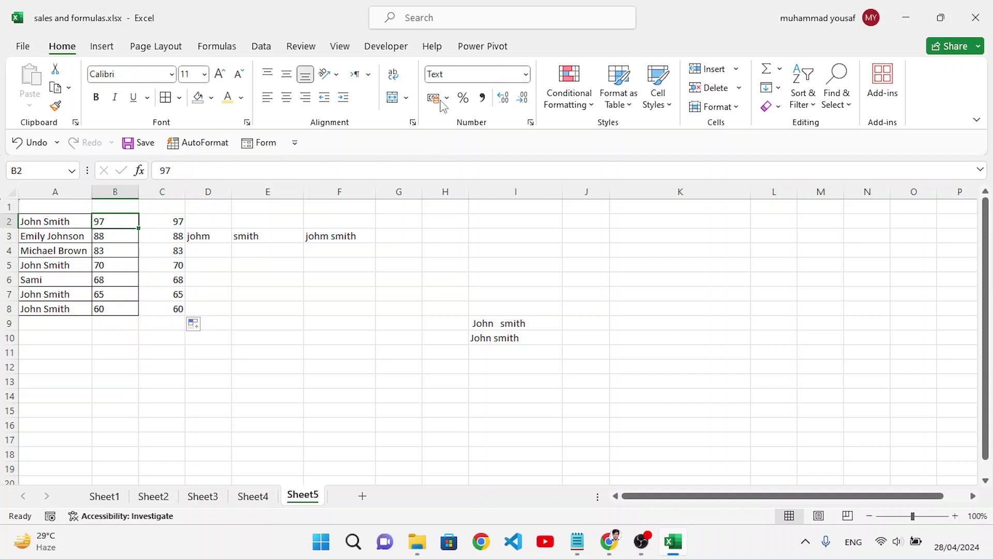
click(178, 220)
click(525, 73)
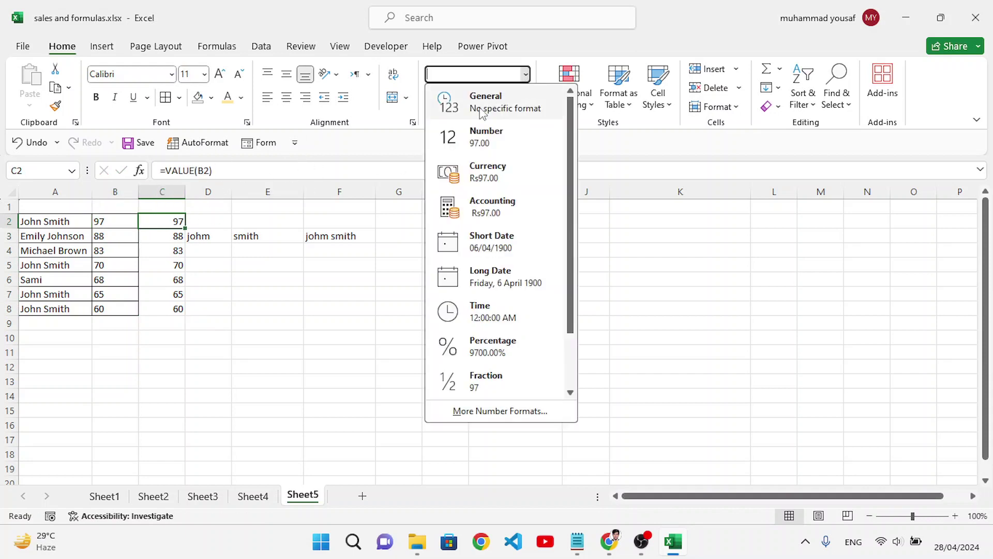
click(394, 313)
click(397, 320)
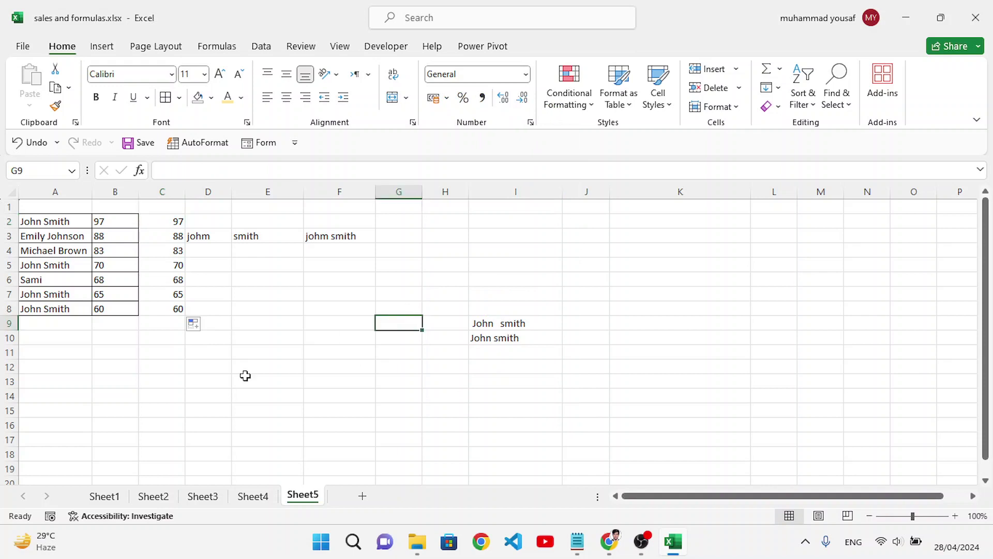
click(101, 495)
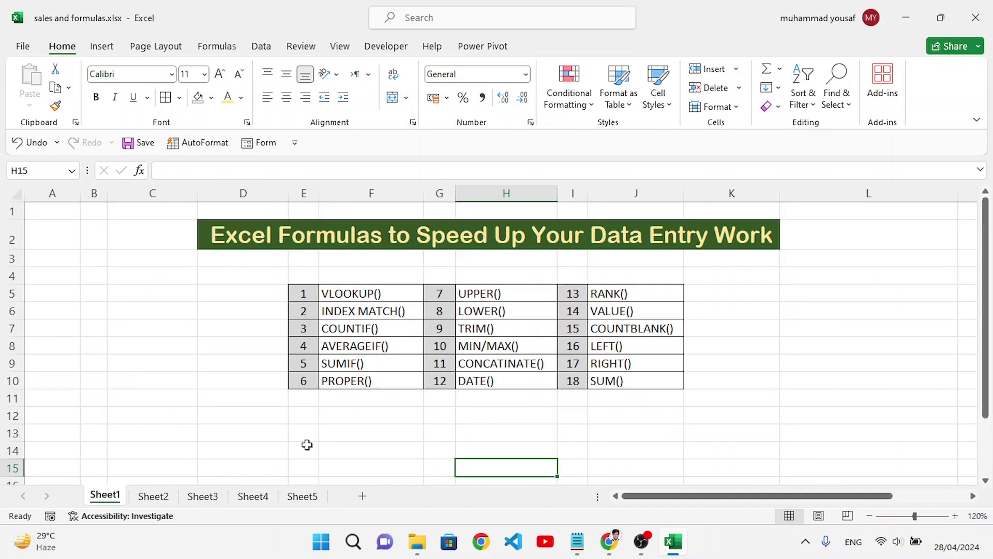
Step: On Sheet5, enter =COUNTBLANK(C2:F8) in H15, giving 18
click(288, 498)
click(256, 496)
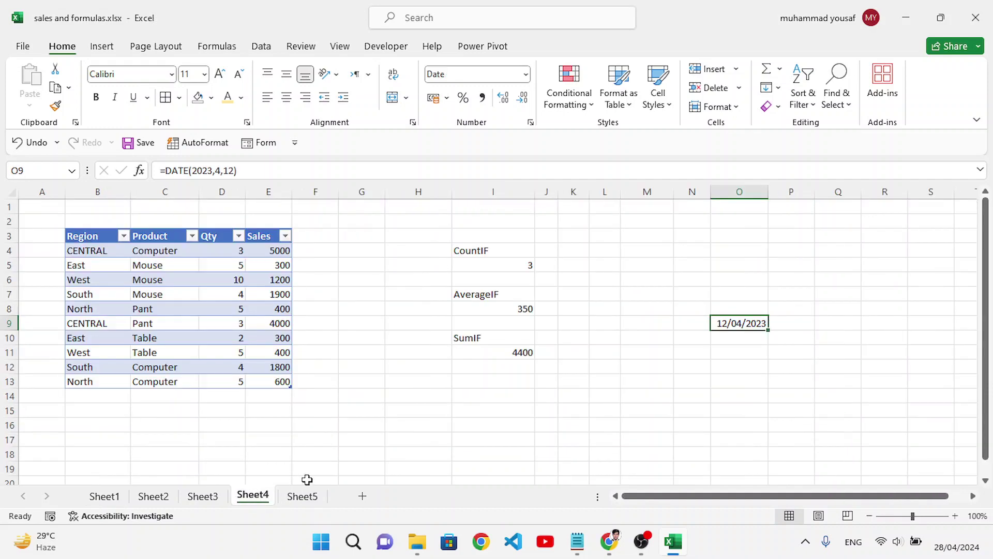
click(304, 496)
click(431, 408)
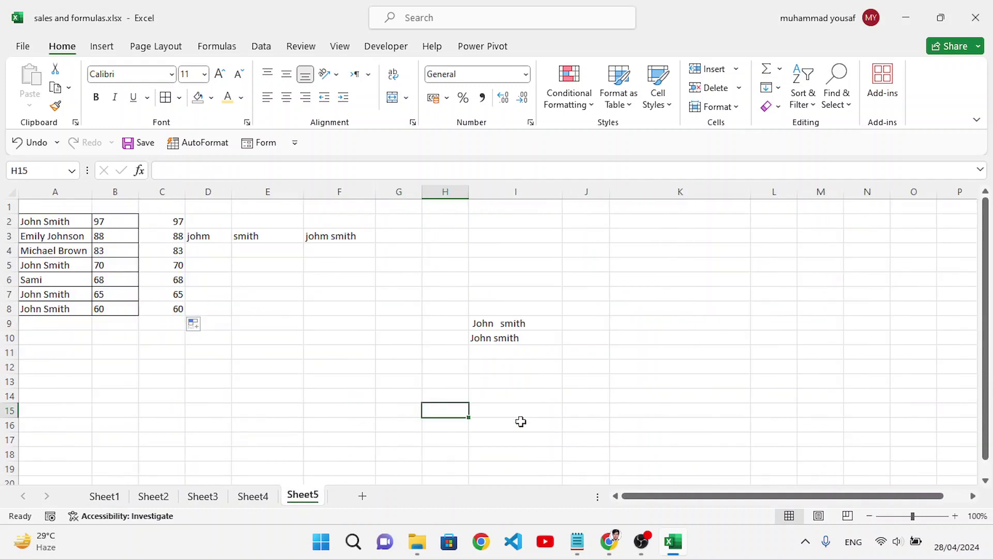
text(=count)
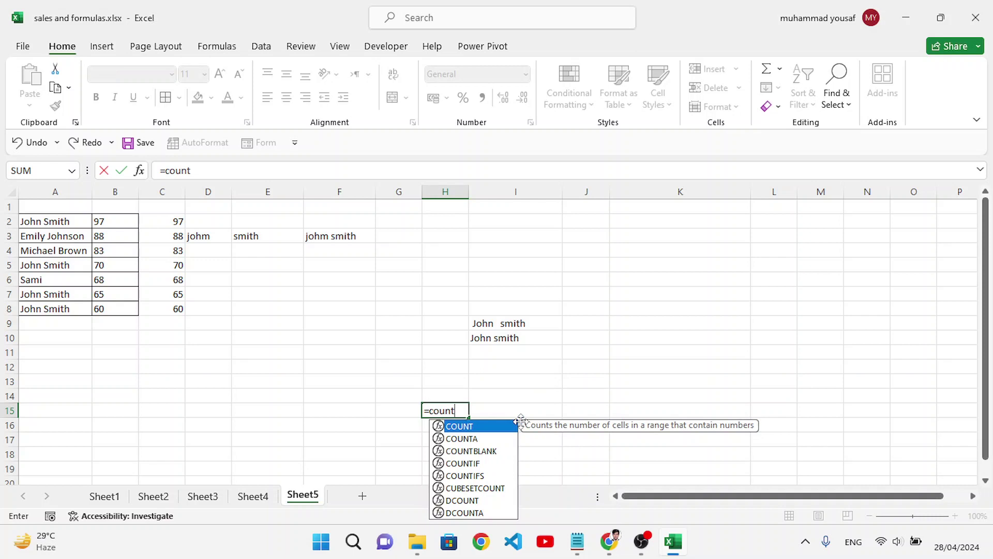
text(b)
key(Tab)
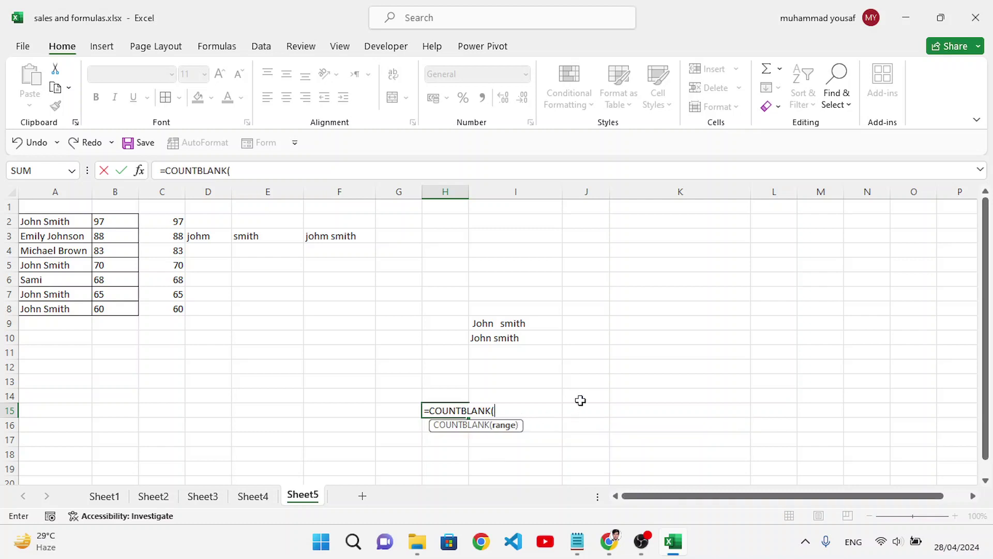
drag(169, 218, 329, 310)
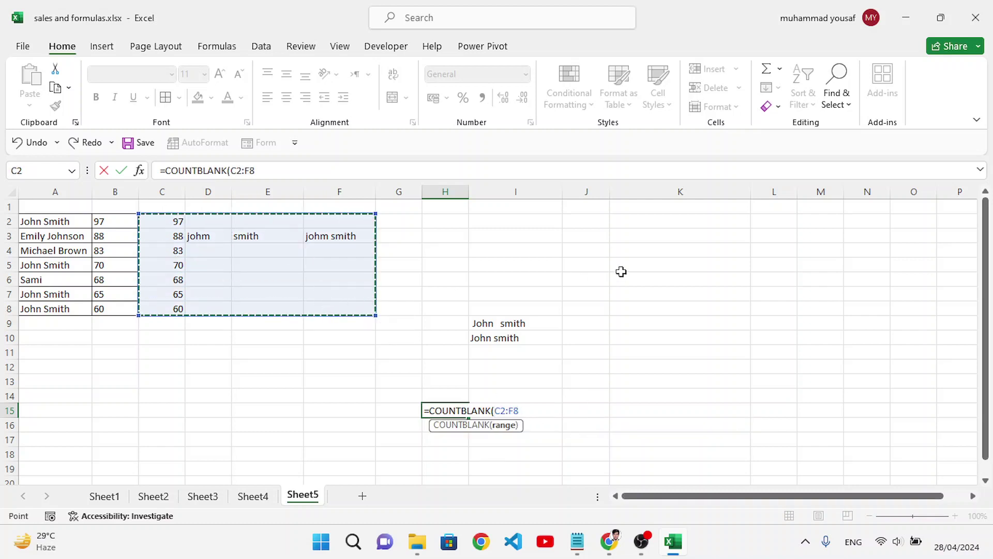
key(Return)
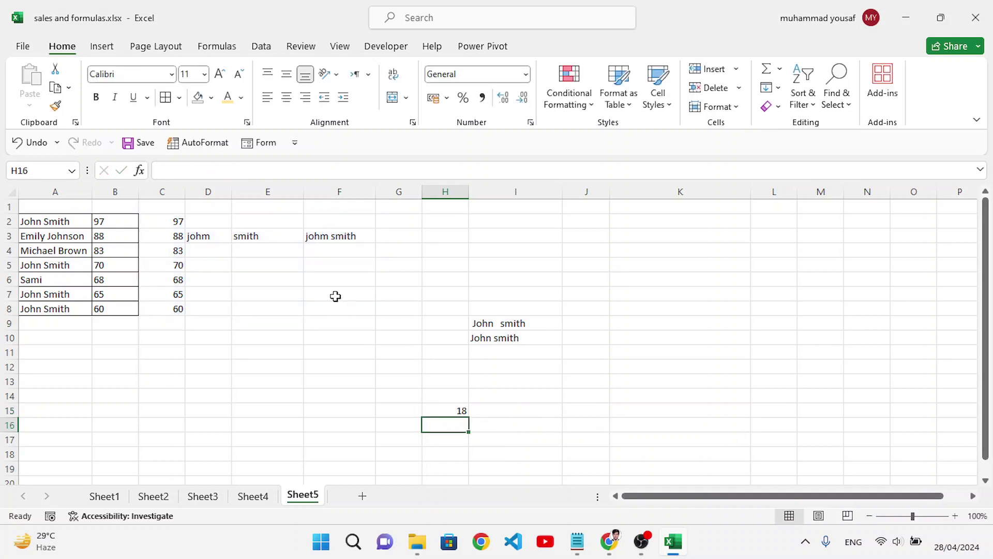
Step: Review H15's COUNTBLANK formula, visit Sheet1, and return to Sheet5
click(442, 410)
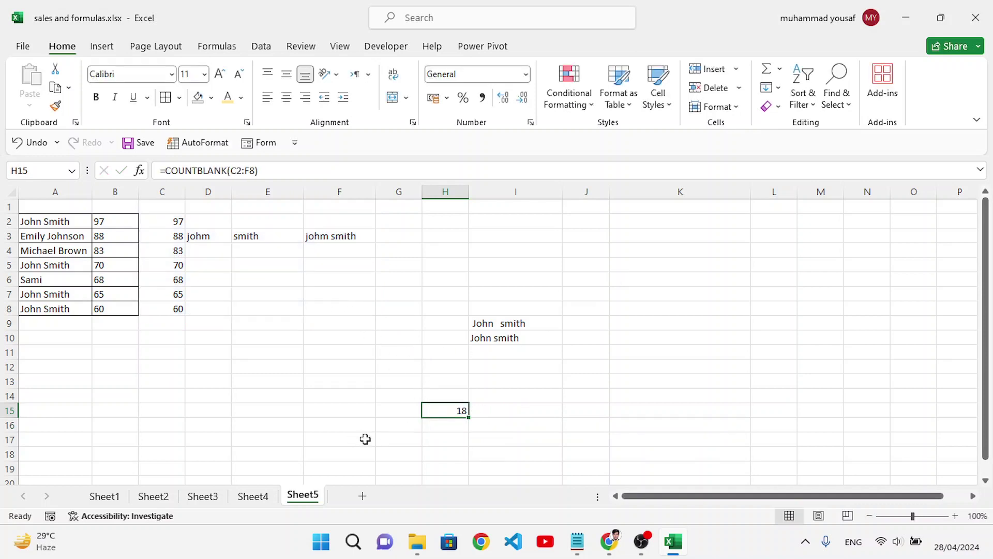
click(103, 496)
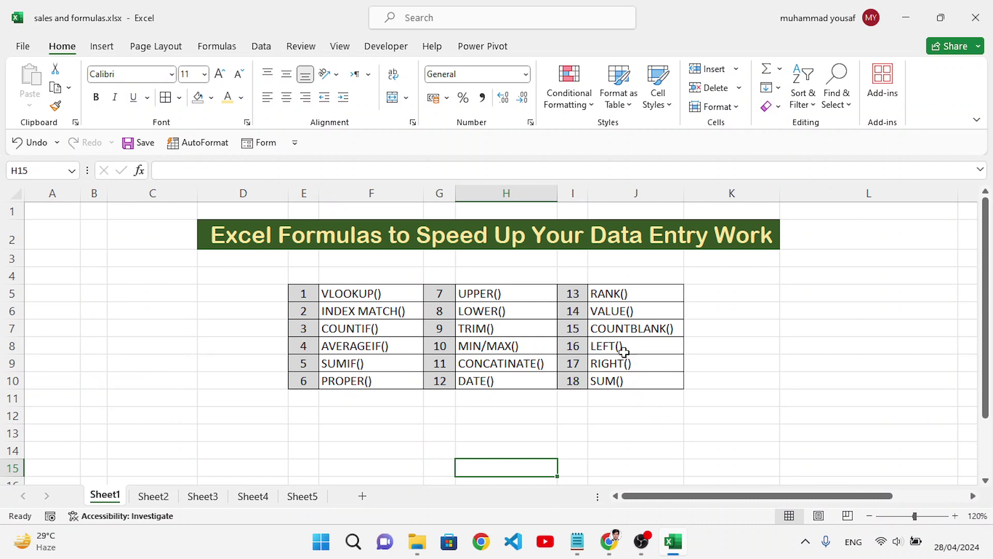
click(302, 497)
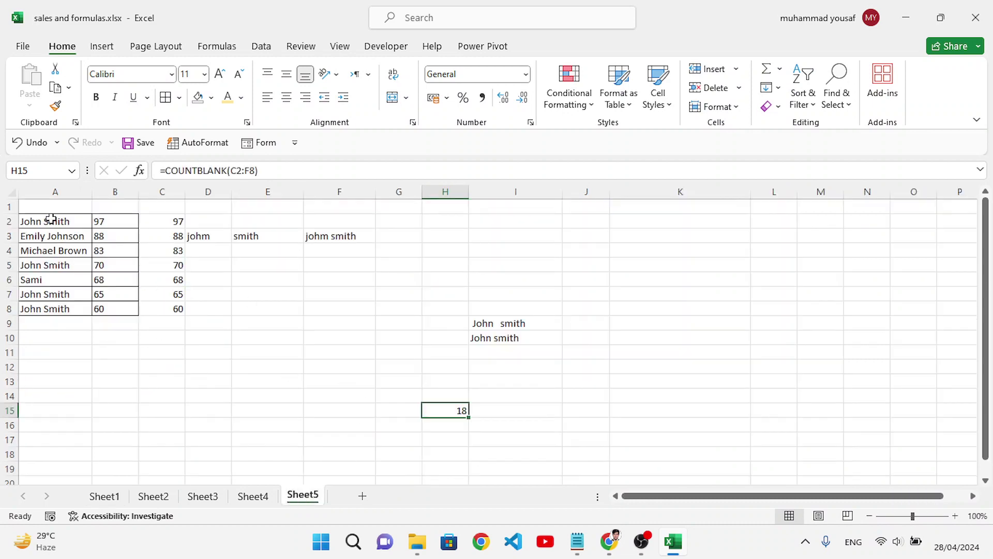
Step: Enter =LEFT(A2,4) in G2 and fill it down through G8 to get each name's first four letters
click(411, 221)
text(=)
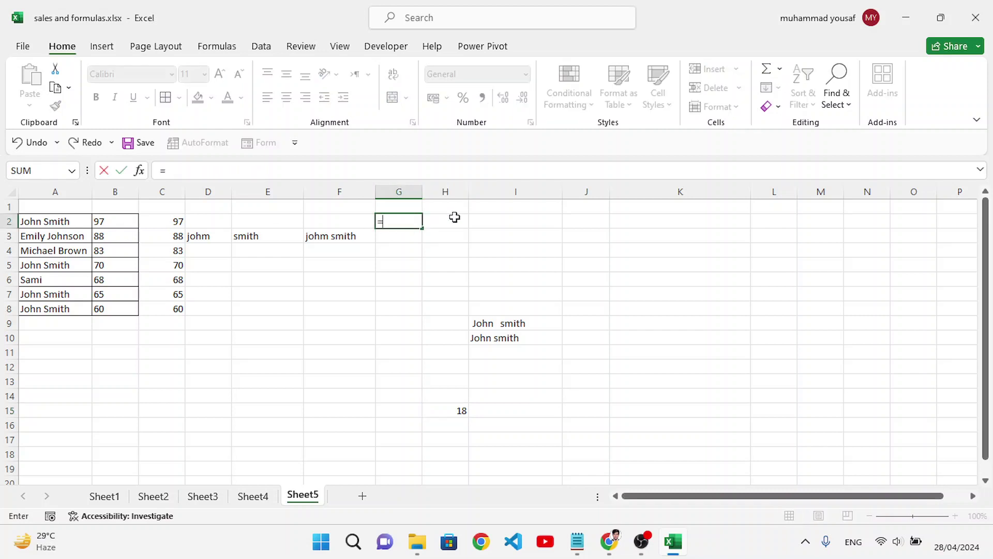
text(left()
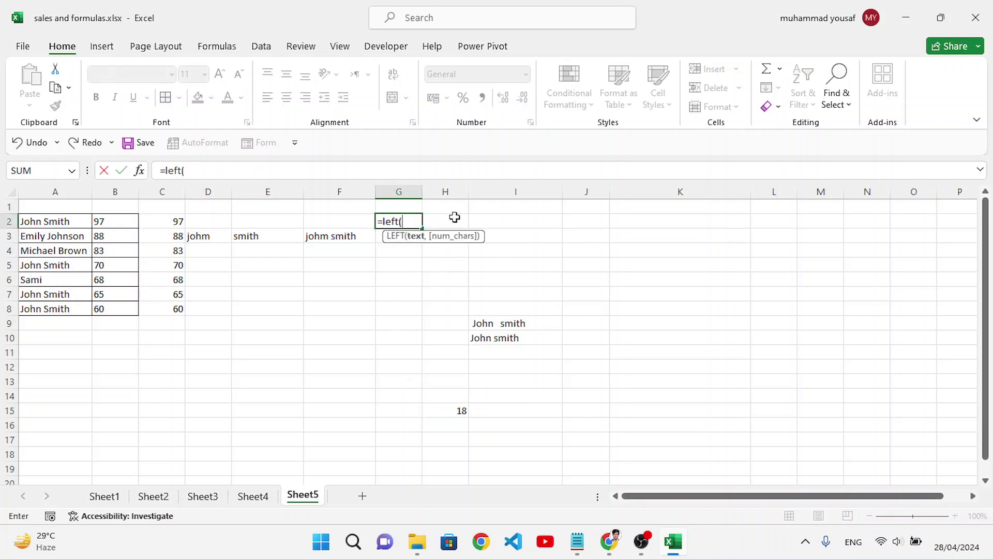
click(50, 221)
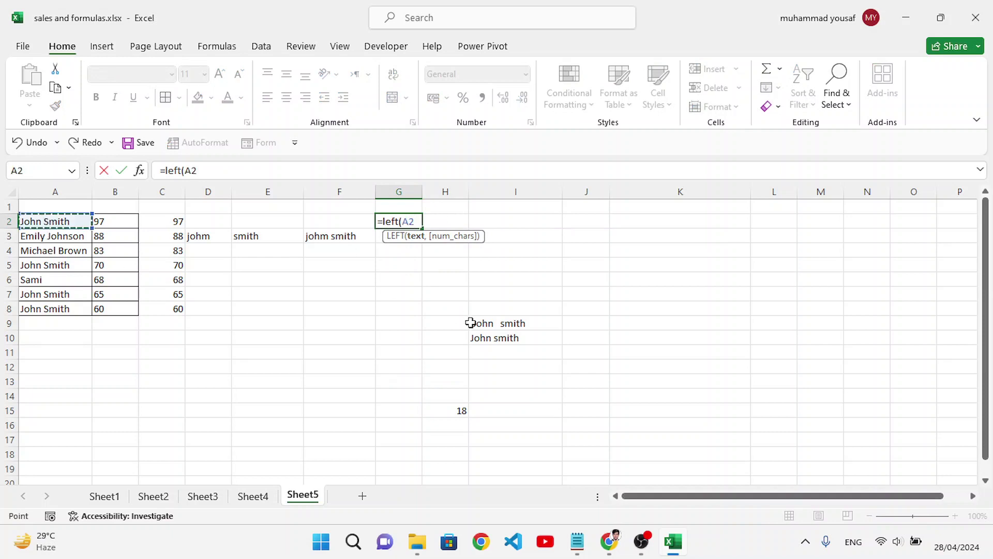
text(,4)
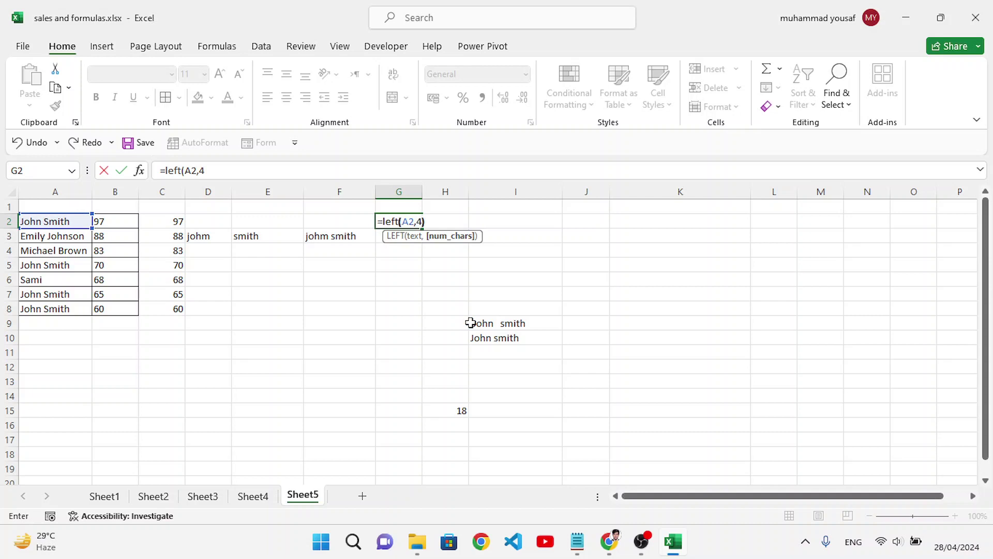
key(Return)
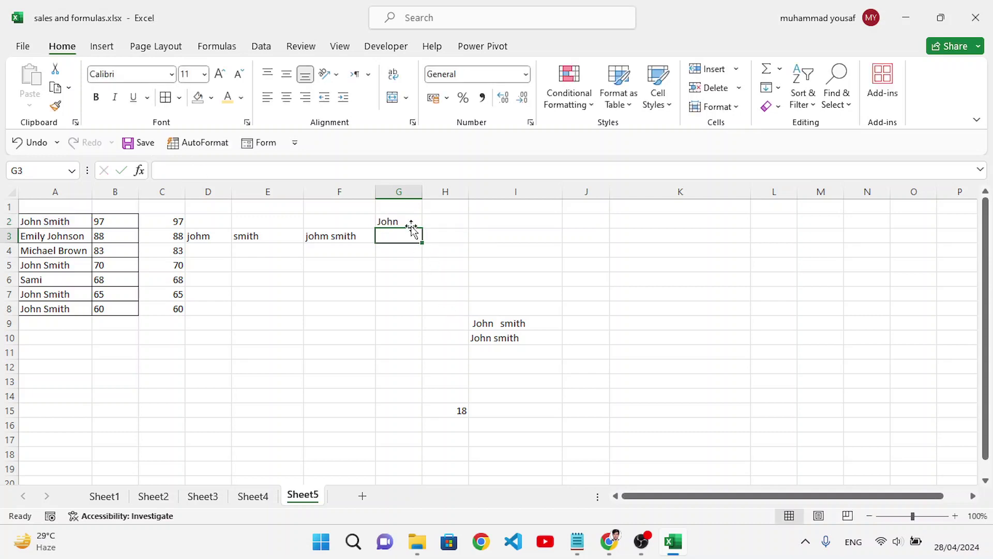
click(406, 221)
drag(423, 227, 421, 311)
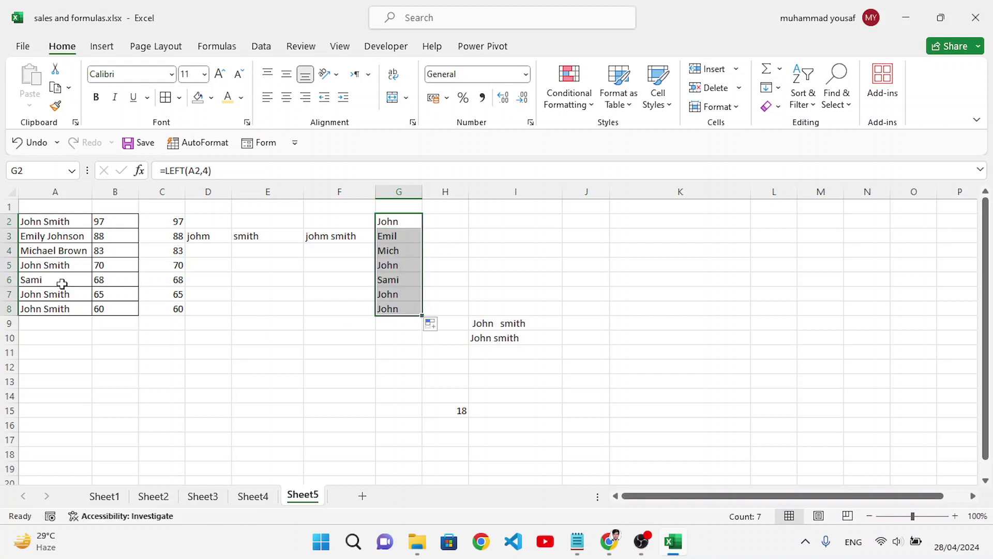
click(449, 227)
Step: Enter =RIGHT(A2,5) in H2, fill it down through H8, and check the H6 result
text(=right()
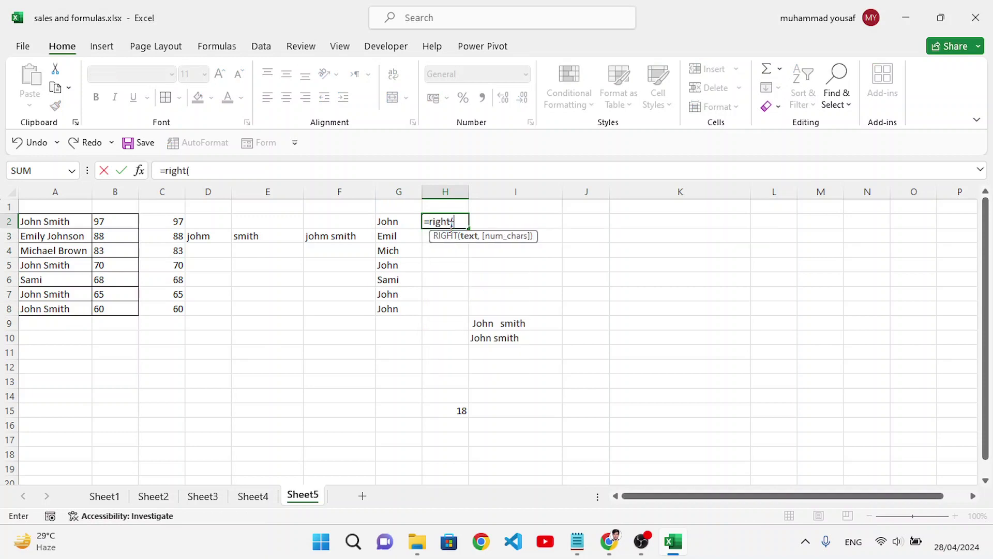
click(76, 224)
text(,)
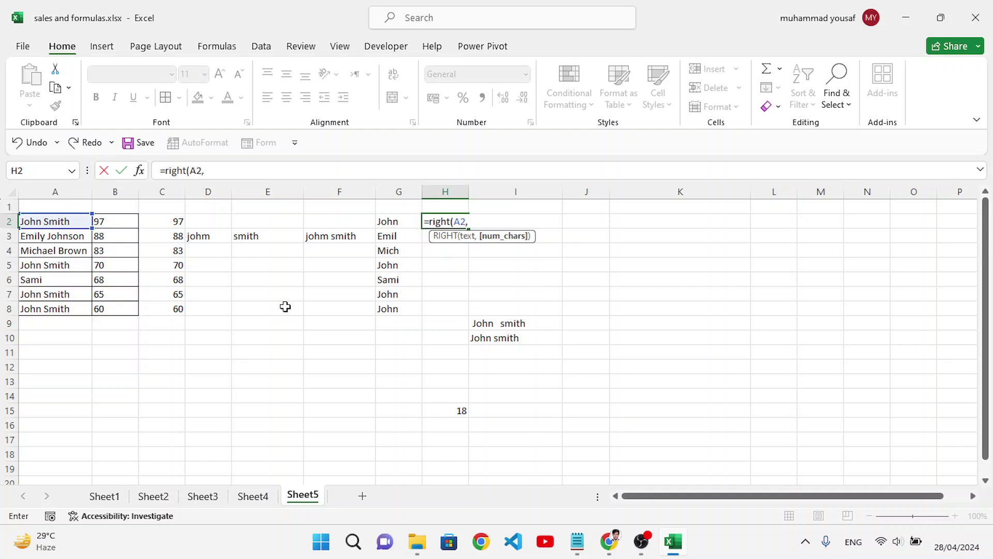
text(5))
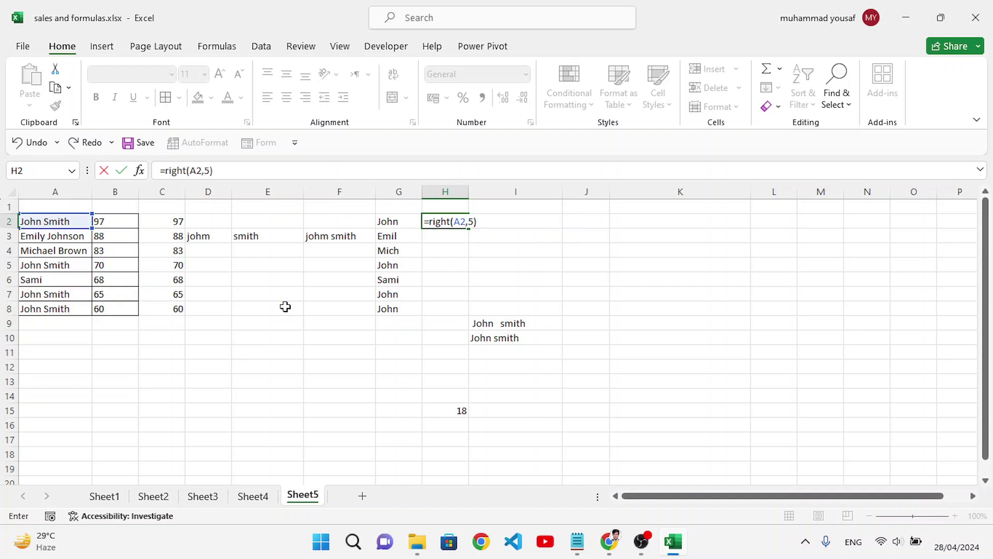
key(Return)
click(440, 221)
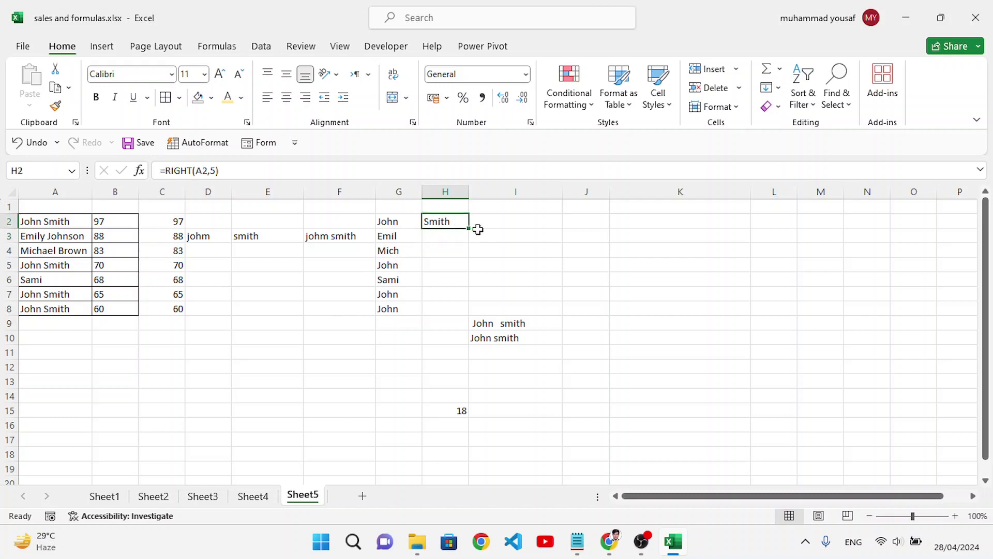
drag(468, 228, 461, 314)
click(452, 278)
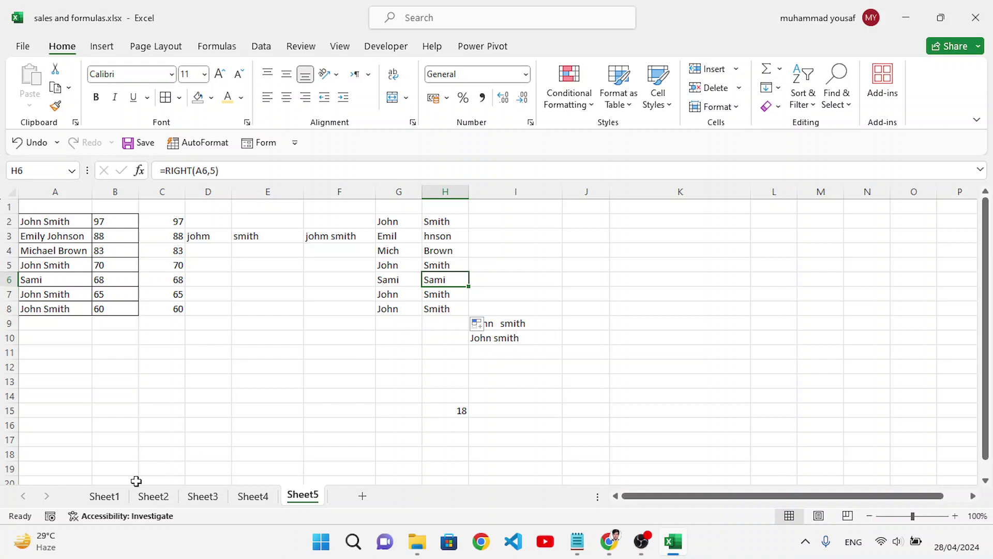
Step: Point out the SUM() entry on Sheet1's formula list, then show Sheet4's sales table
click(105, 496)
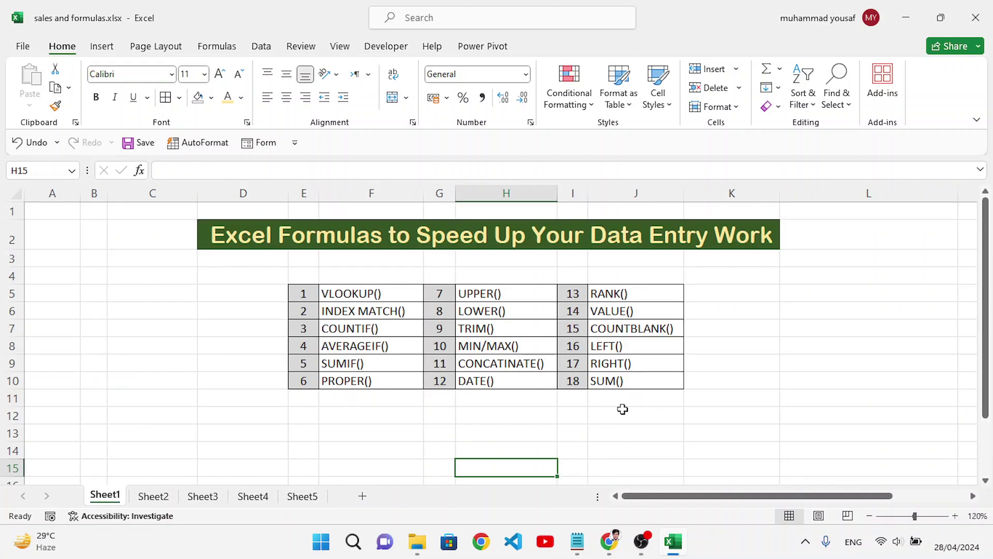
click(608, 385)
click(256, 496)
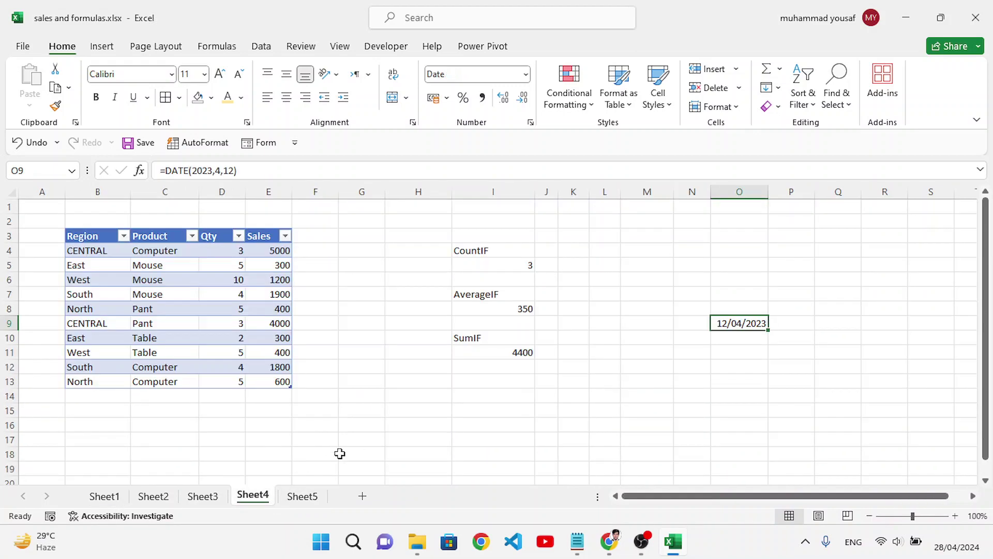
Step: Enter =SUM(E4:E13) in cell E14 to total the Sales column at 15900
click(271, 396)
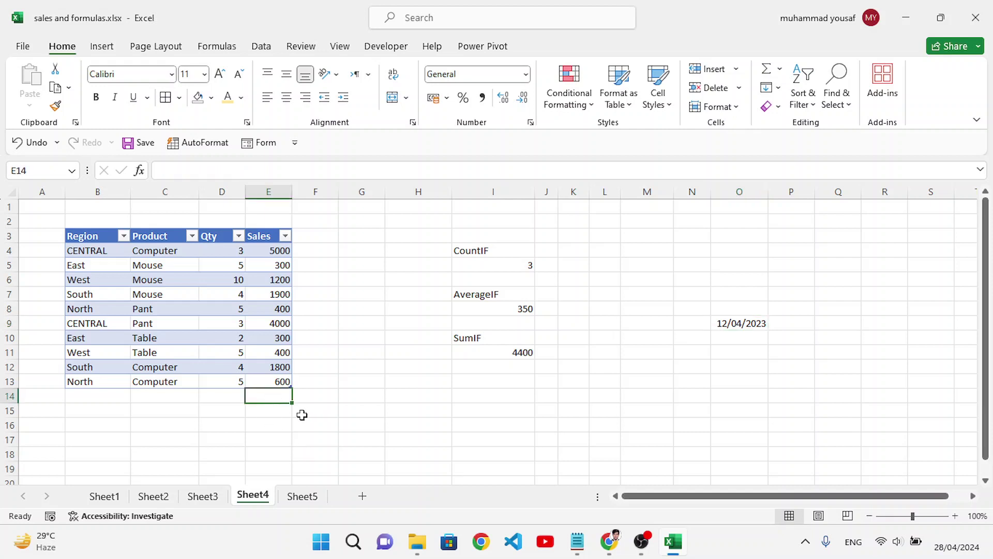
text(=us)
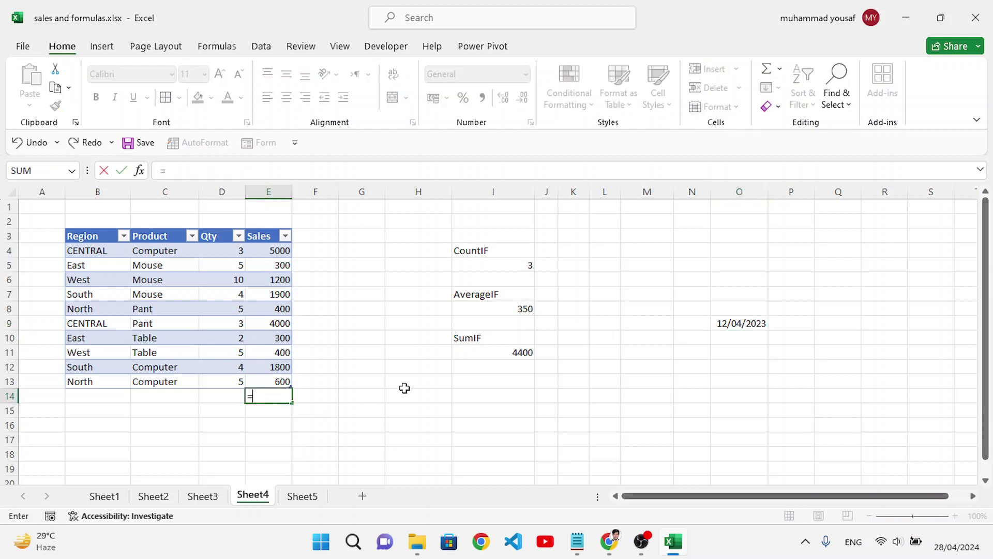
key(BackSpace)
key(BackSpace)
text(sum()
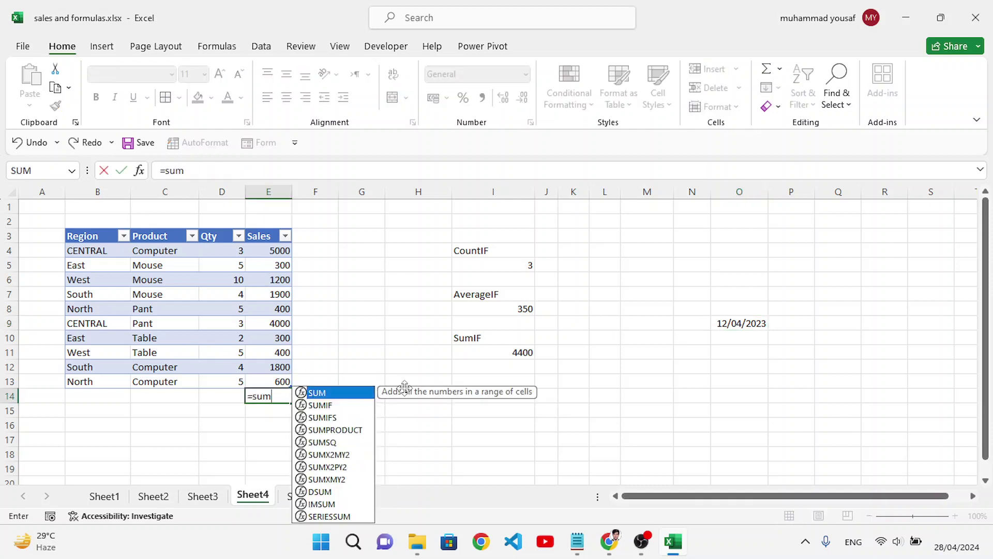
drag(275, 254, 279, 385)
text())
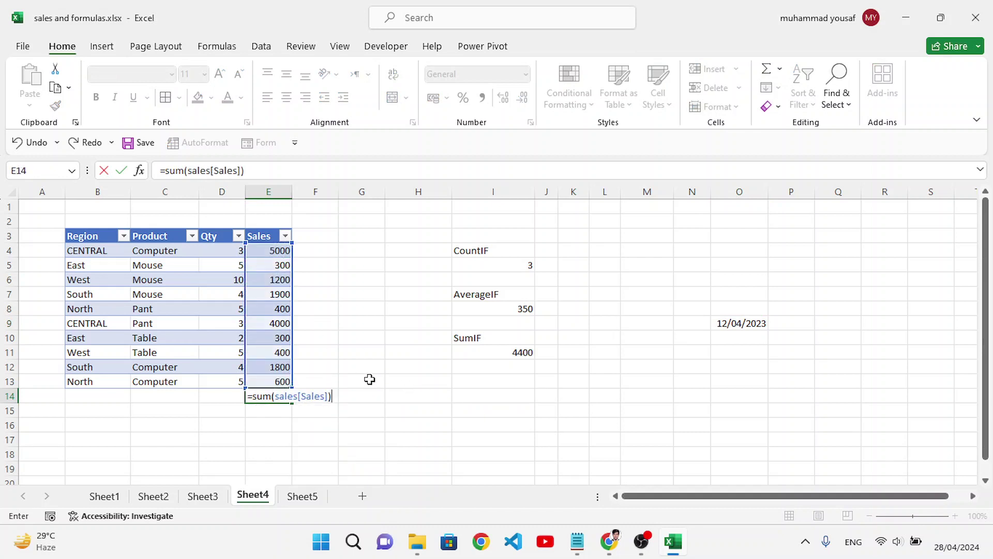
key(Return)
click(283, 396)
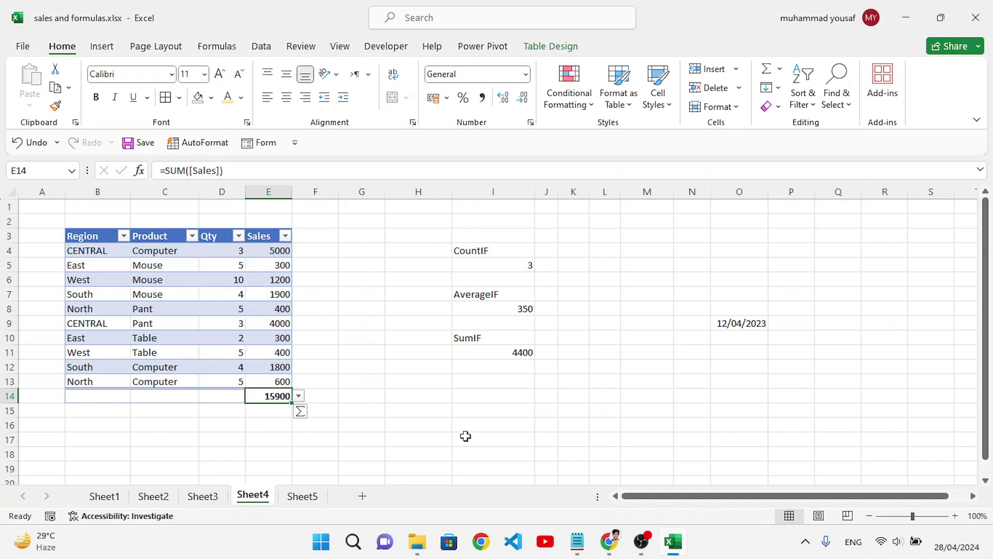
Step: Return to Sheet1's formula list and select cell J12 below it
click(400, 453)
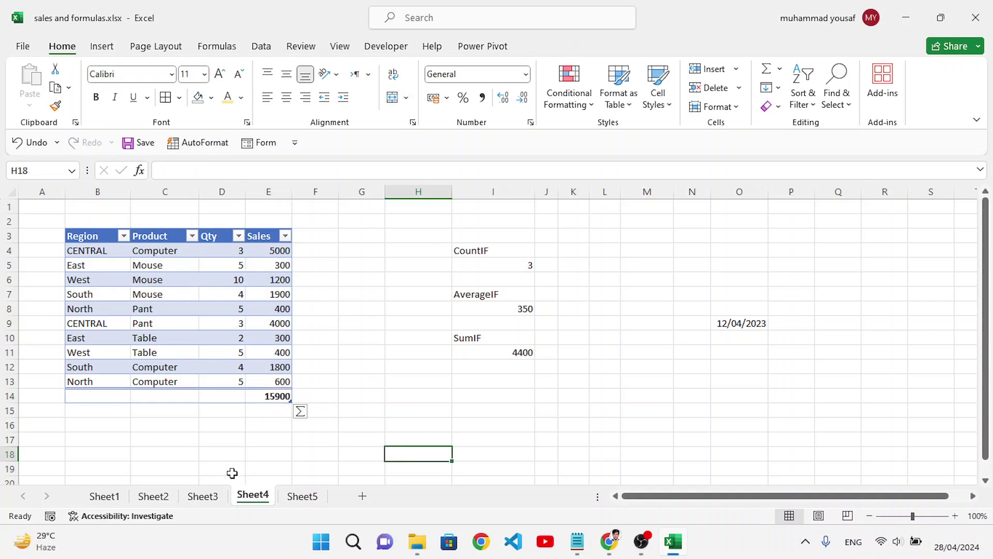
click(112, 497)
click(599, 411)
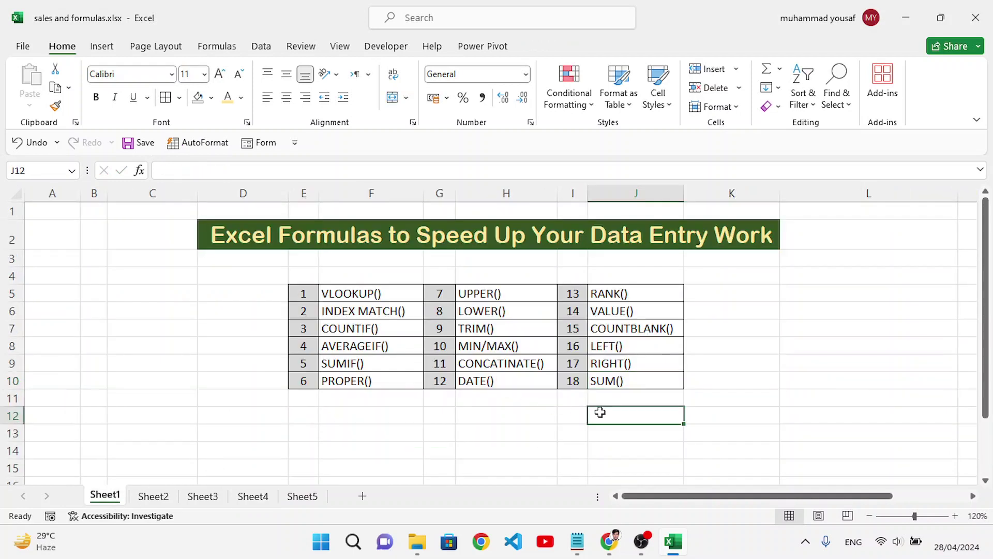